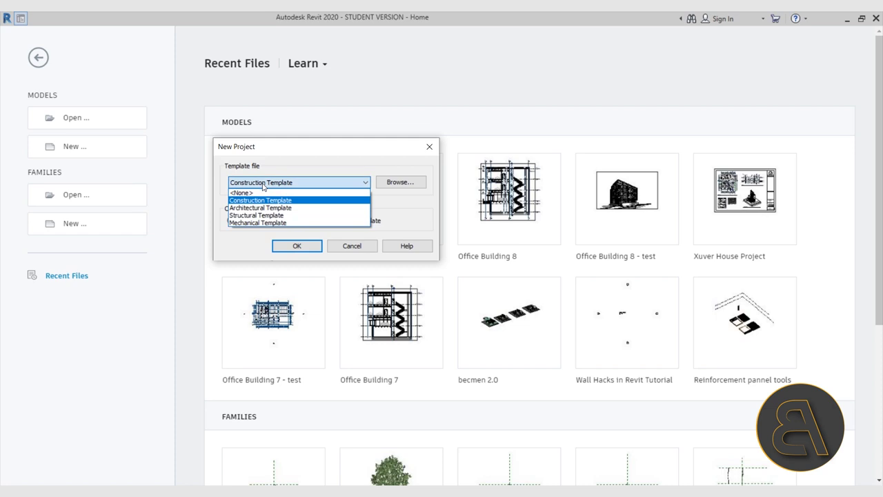
# Create a new project from the Architectural Template
pyautogui.click(285, 210)
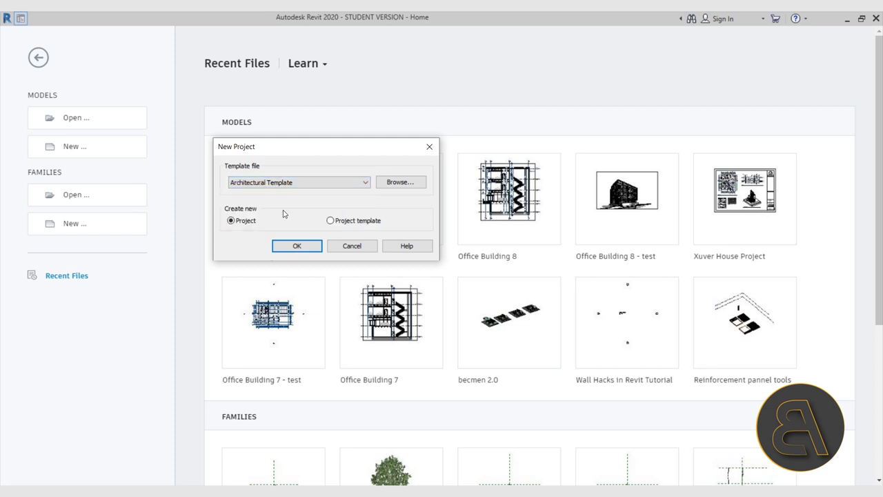
pyautogui.click(295, 247)
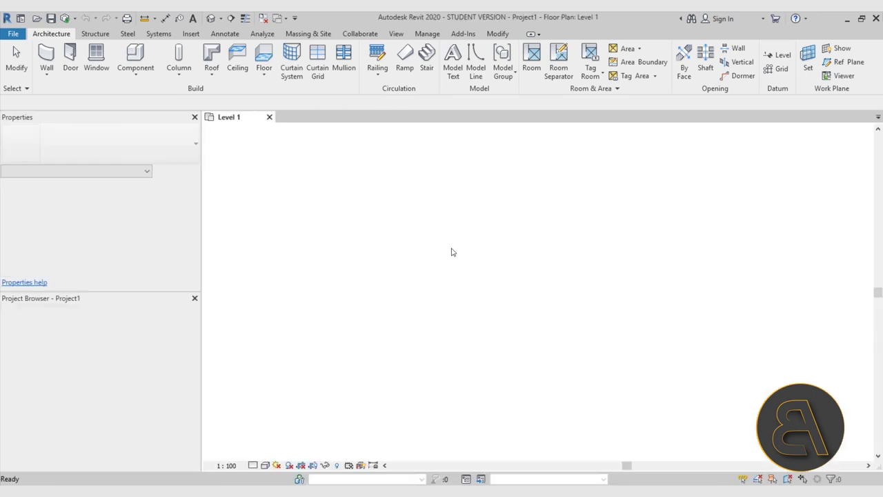
pyautogui.moveTo(559, 283); pyautogui.dragTo(475, 285, button='middle')
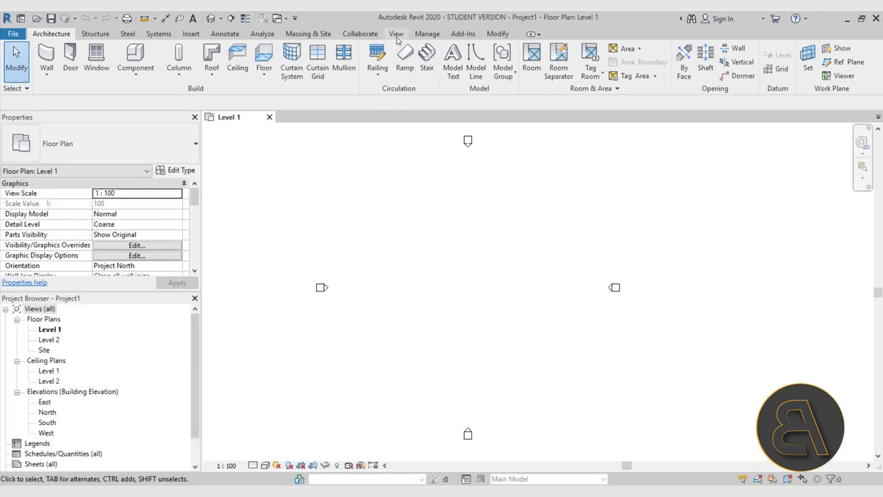
# Set the project's length units to centimeters
pyautogui.click(425, 34)
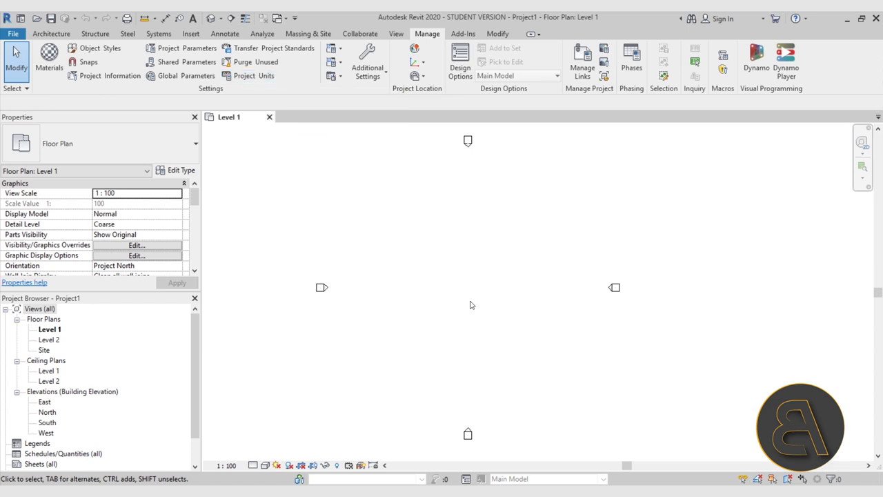
pyautogui.press('u')
pyautogui.press('n')
pyautogui.moveTo(214, 117); pyautogui.dragTo(346, 118)
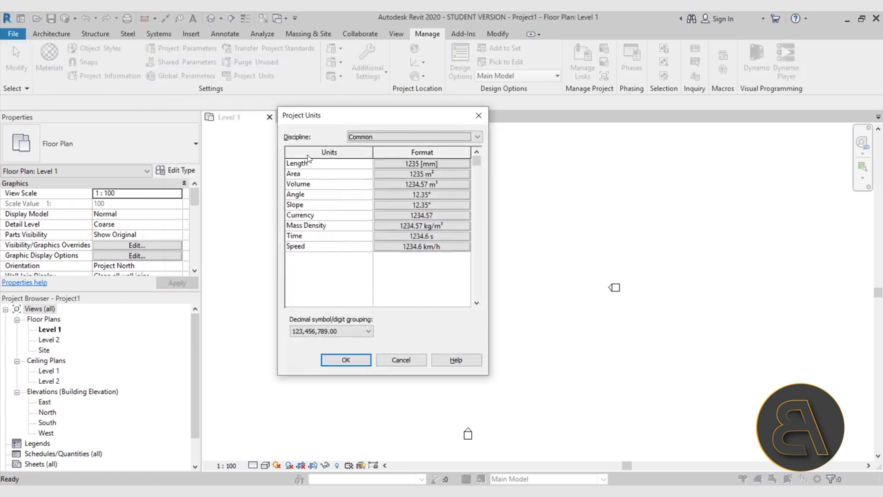
pyautogui.click(402, 164)
pyautogui.click(378, 184)
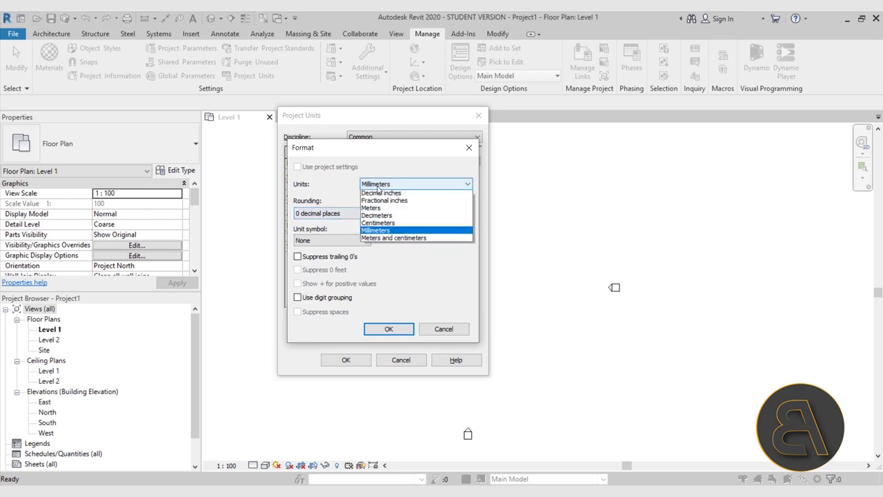
pyautogui.click(388, 238)
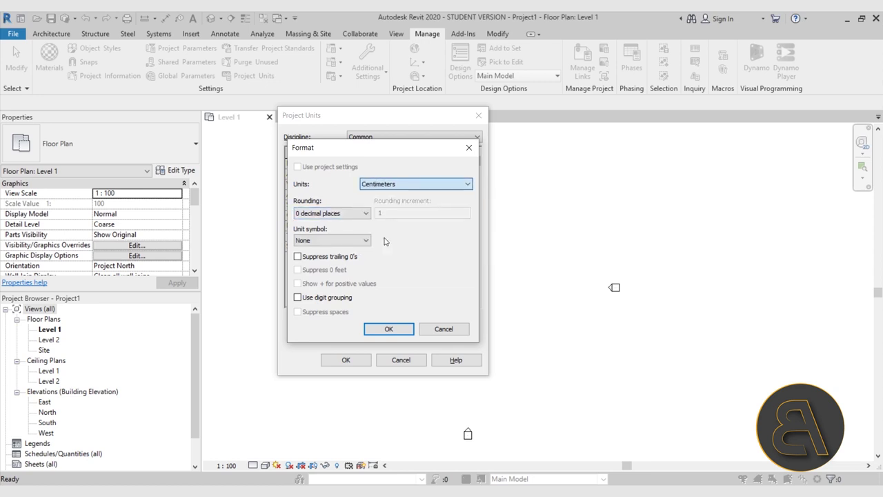
pyautogui.click(399, 332)
pyautogui.click(346, 360)
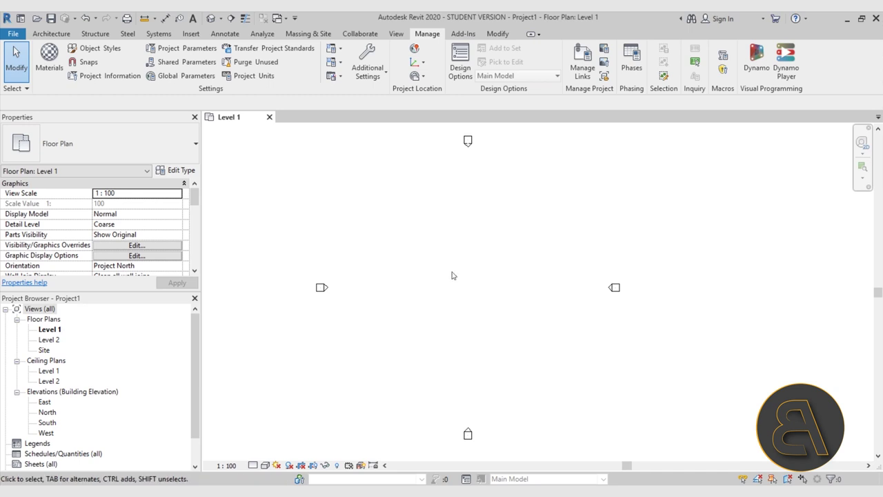
pyautogui.moveTo(506, 239); pyautogui.dragTo(490, 238, button='middle')
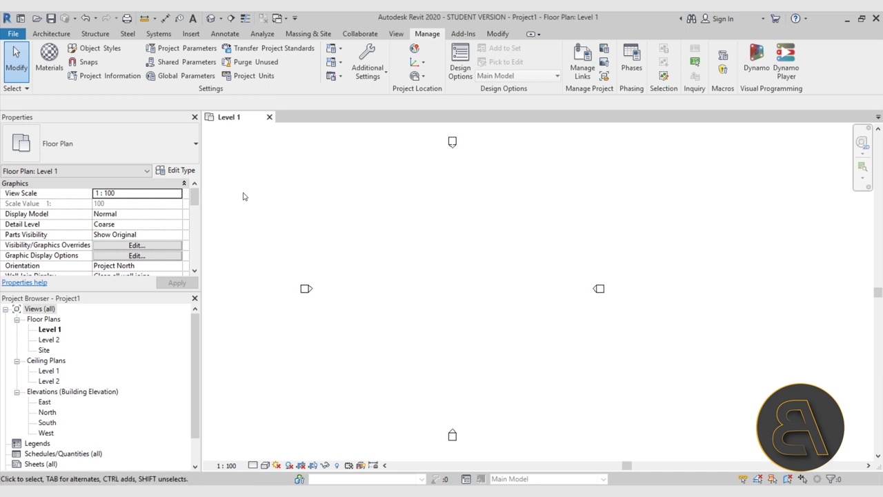
# Open the Site floor plan
pyautogui.click(308, 34)
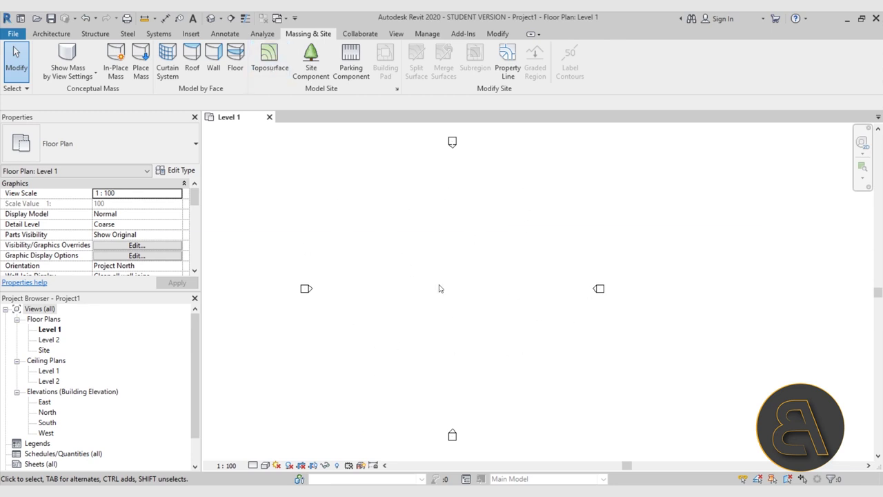
pyautogui.doubleClick(44, 349)
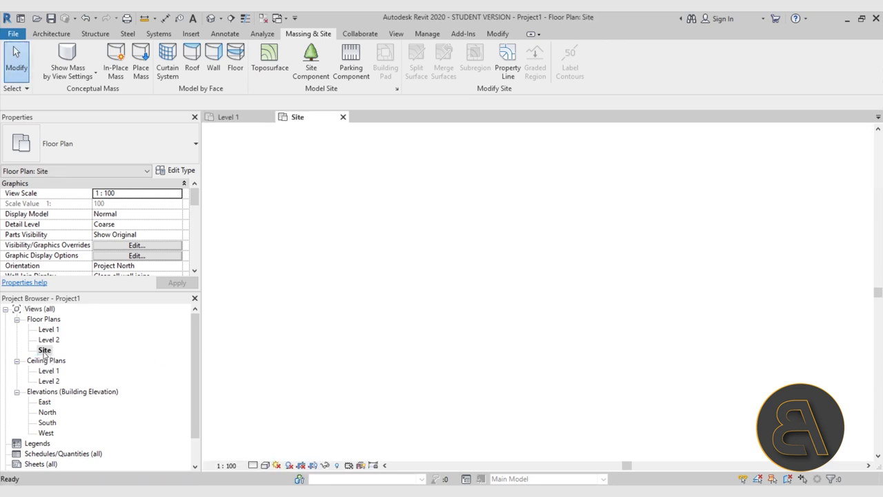
pyautogui.moveTo(445, 345); pyautogui.dragTo(437, 349, button='middle')
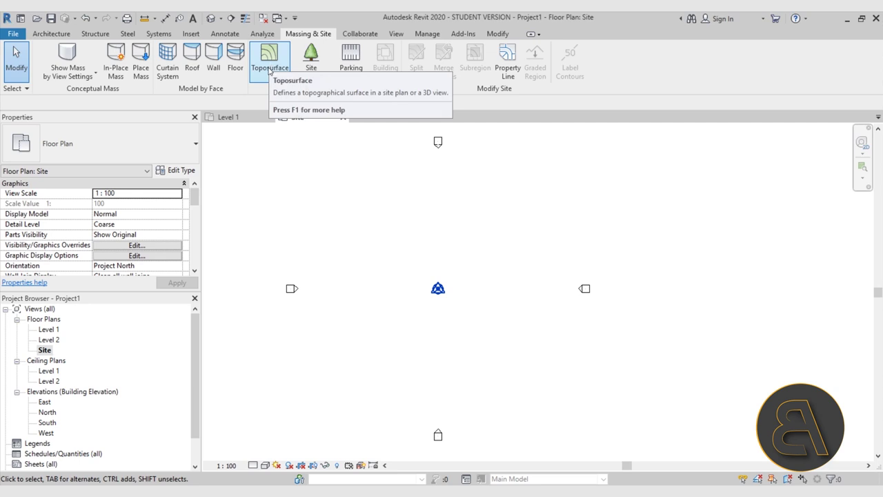
# Start a toposurface and place a row of four points at elevation 0 along the south side of the site
pyautogui.click(269, 62)
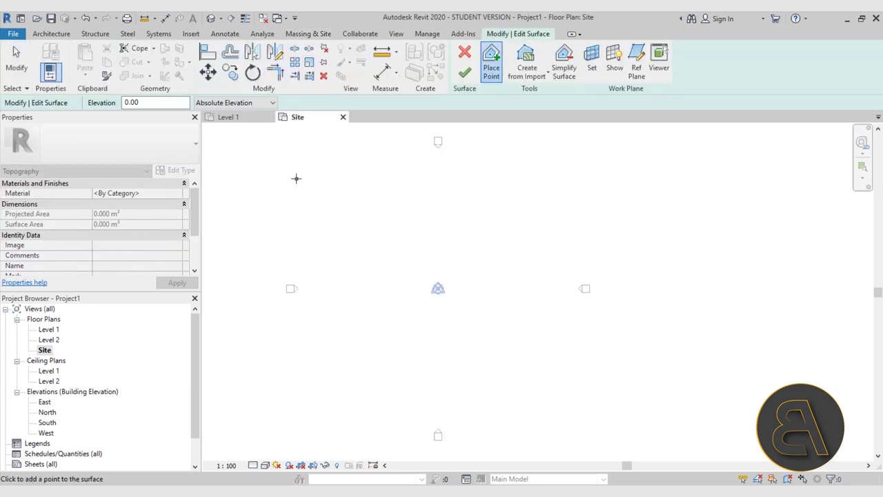
pyautogui.moveTo(406, 295); pyautogui.dragTo(400, 282, button='middle')
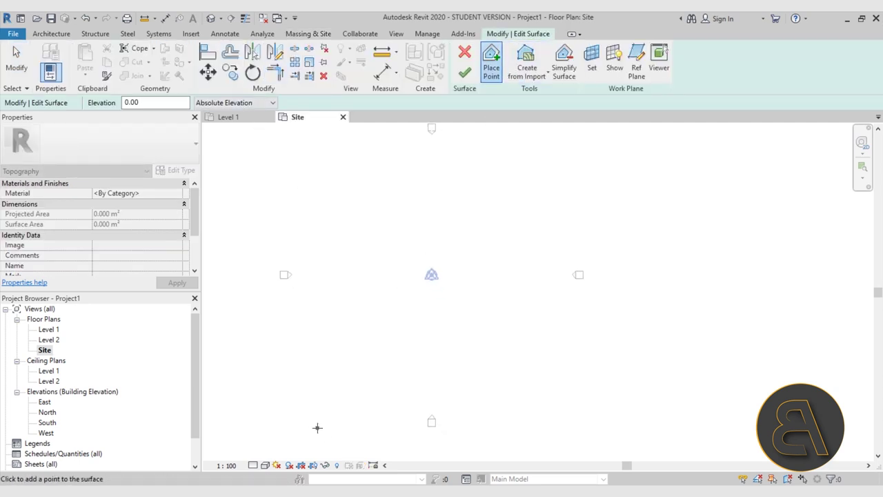
pyautogui.click(374, 412)
pyautogui.click(454, 409)
pyautogui.click(543, 413)
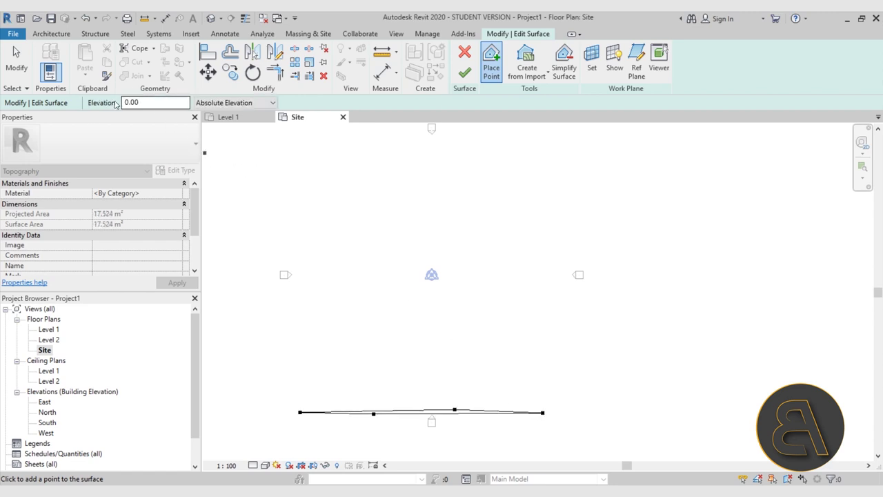
# Place a second row of four surface points at elevation 100 cm, just north of the first row
pyautogui.doubleClick(154, 102)
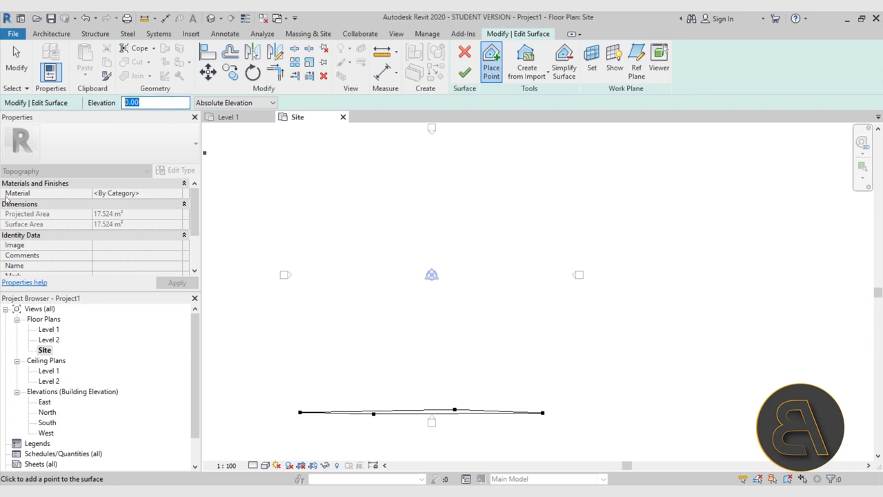
pyautogui.write('10')
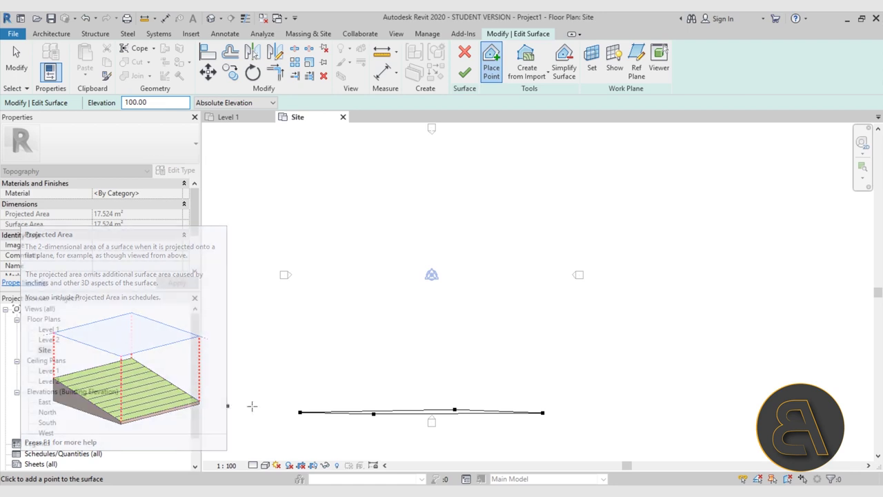
pyautogui.click(298, 360)
pyautogui.click(371, 359)
pyautogui.click(455, 361)
pyautogui.click(564, 367)
# Move the two eastern points of the southernmost row into line with the neighbouring points
pyautogui.scroll(3, 541, 411)
pyautogui.press('Escape')
pyautogui.moveTo(514, 401); pyautogui.dragTo(561, 415)
pyautogui.click(528, 419)
pyautogui.scroll(-2, 510, 417)
pyautogui.moveTo(487, 414); pyautogui.dragTo(544, 367, button='middle')
pyautogui.scroll(1, 507, 363)
pyautogui.moveTo(479, 365)
pyautogui.mouseDown()
pyautogui.moveTo(483, 385)
pyautogui.moveTo(485, 373)
pyautogui.mouseUp()
pyautogui.click(437, 412)
pyautogui.scroll(-2, 437, 407)
pyautogui.moveTo(452, 367); pyautogui.dragTo(388, 349, button='middle')
pyautogui.scroll(1, 388, 349)
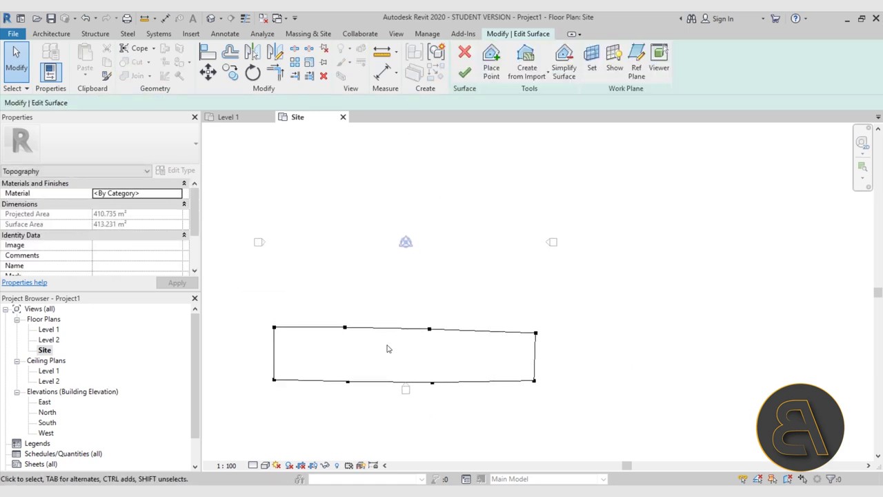
# Place a third row of four surface points at elevation 300 cm, north of the 100 cm row
pyautogui.click(491, 61)
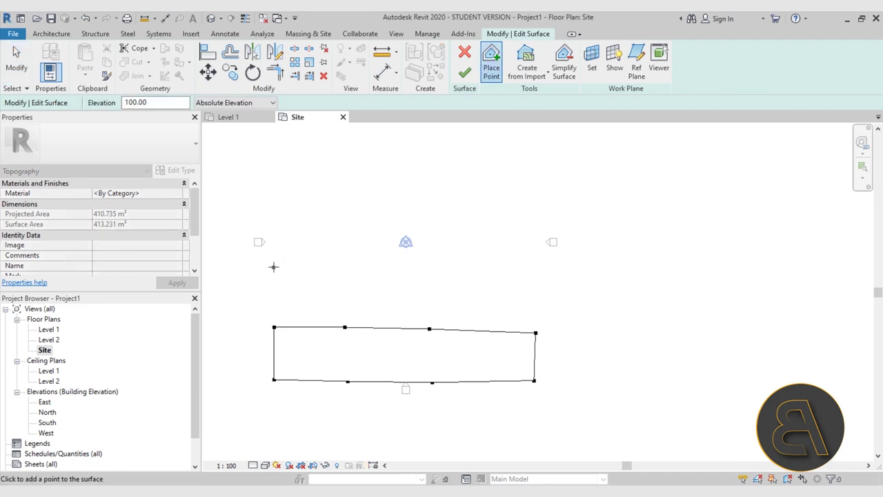
pyautogui.moveTo(128, 103); pyautogui.dragTo(111, 103)
pyautogui.click(273, 262)
pyautogui.click(345, 262)
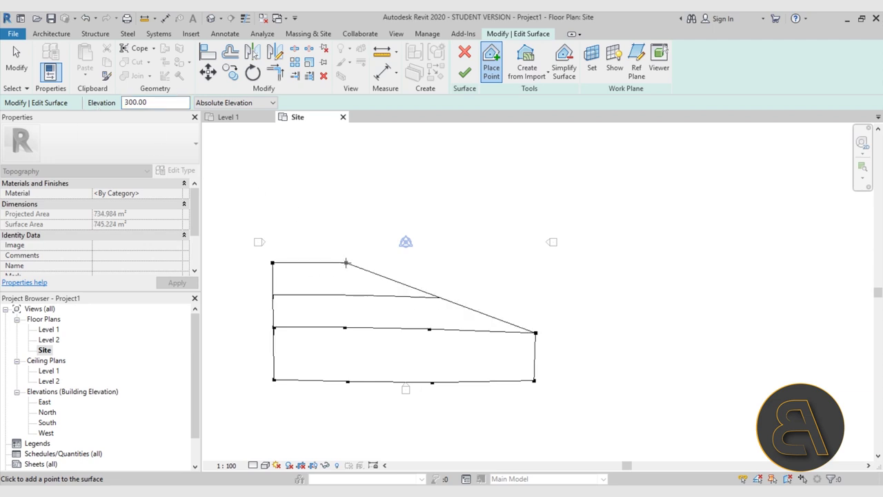
pyautogui.click(433, 264)
pyautogui.click(535, 265)
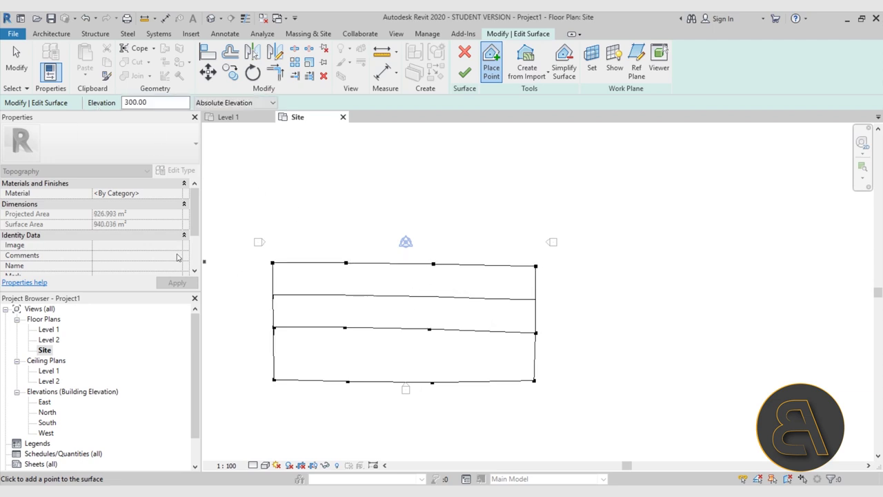
# Place a fourth row of four surface points at elevation 700 cm, north of the 300 cm row
pyautogui.click(131, 102)
pyautogui.moveTo(129, 102); pyautogui.dragTo(13, 110)
pyautogui.write('7')
pyautogui.moveTo(265, 179); pyautogui.dragTo(282, 238, button='middle')
pyautogui.click(284, 221)
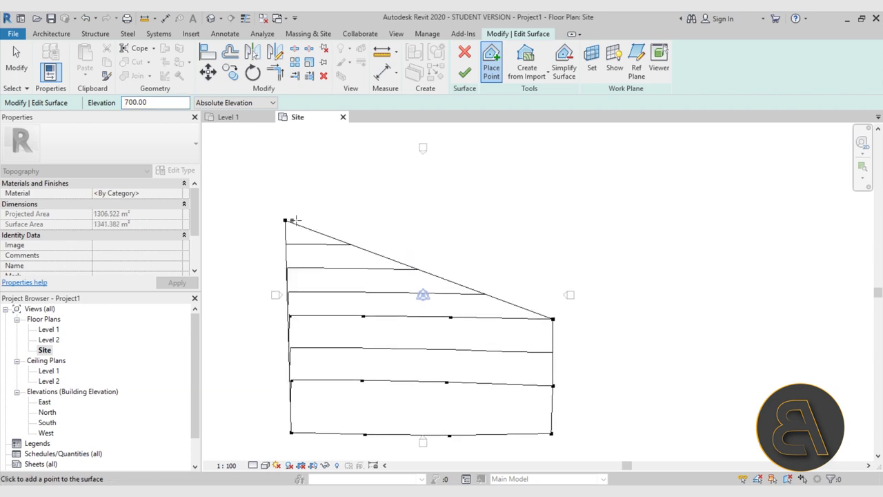
pyautogui.click(361, 220)
pyautogui.click(450, 221)
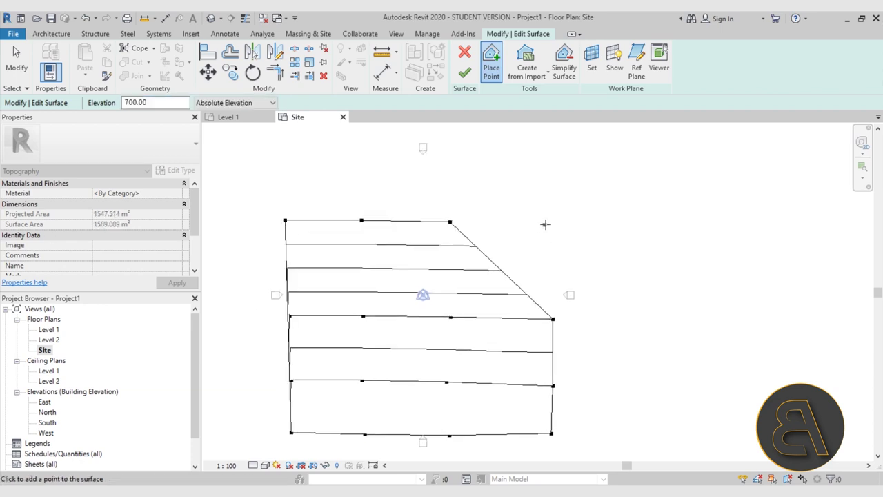
pyautogui.click(551, 224)
# Place a final row of four surface points at elevation 800 cm along the north side and finish placing points
pyautogui.moveTo(129, 102); pyautogui.dragTo(74, 109)
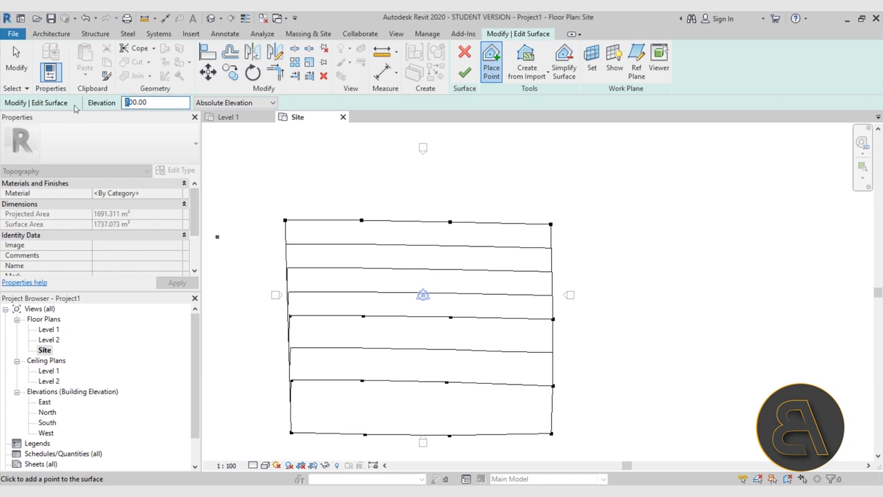
pyautogui.moveTo(290, 171); pyautogui.dragTo(285, 185, button='middle')
pyautogui.click(276, 174)
pyautogui.click(359, 173)
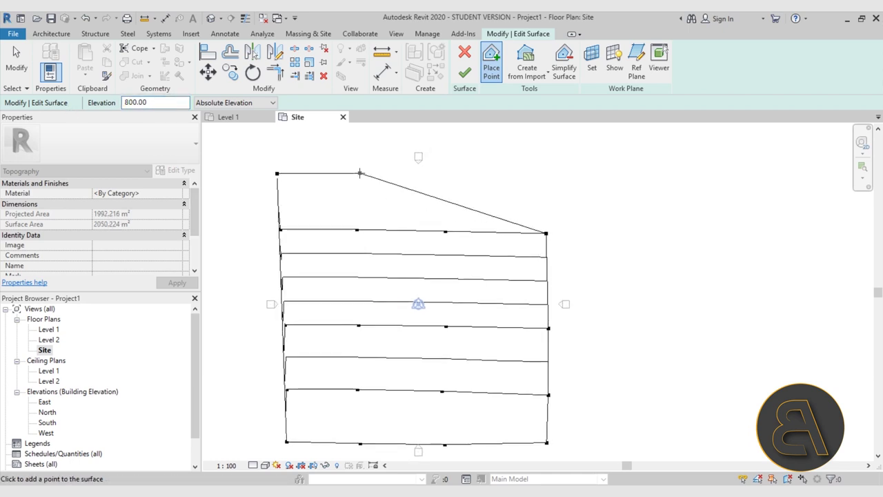
pyautogui.click(449, 173)
pyautogui.click(546, 175)
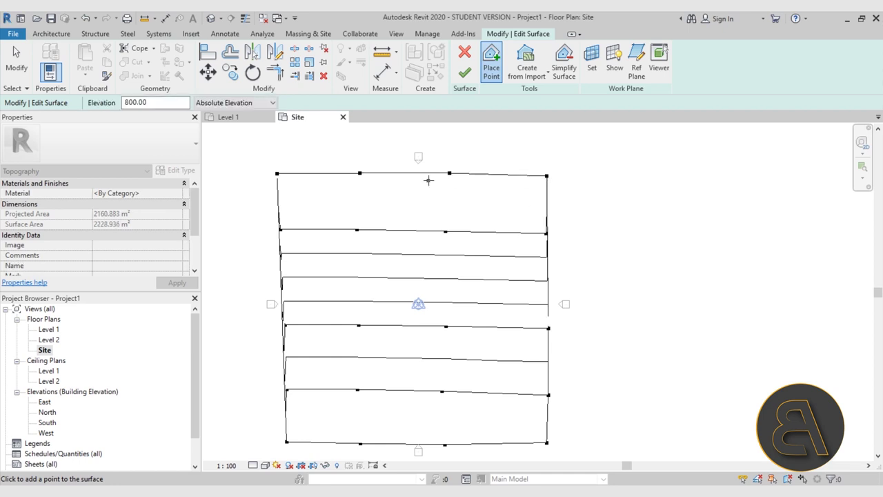
pyautogui.scroll(-1, 428, 179)
pyautogui.moveTo(380, 278); pyautogui.dragTo(378, 276, button='middle')
pyautogui.press('Escape')
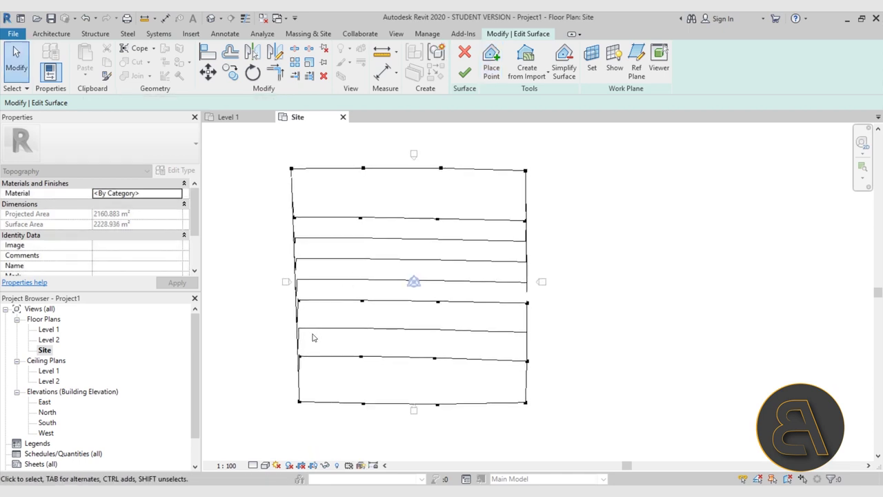
# Reposition the surface's northwest corner point and a west-edge point below it to straighten that side
pyautogui.scroll(1, 311, 337)
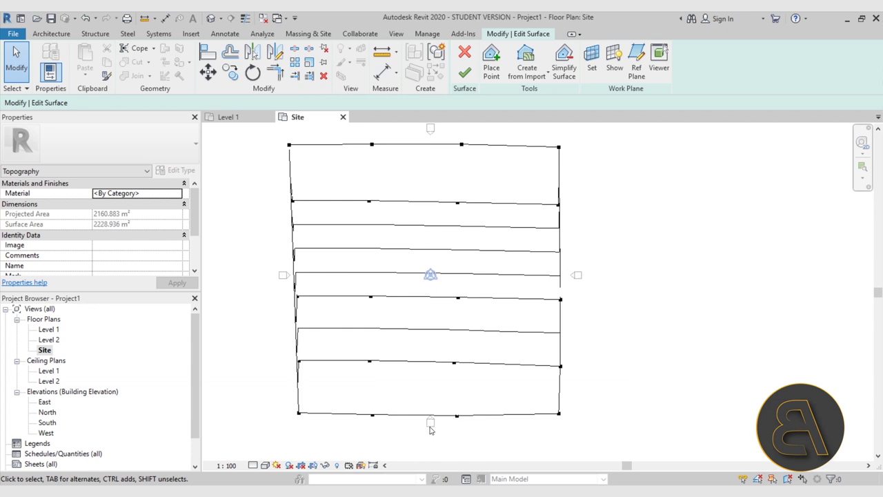
pyautogui.moveTo(304, 189); pyautogui.dragTo(306, 213, button='middle')
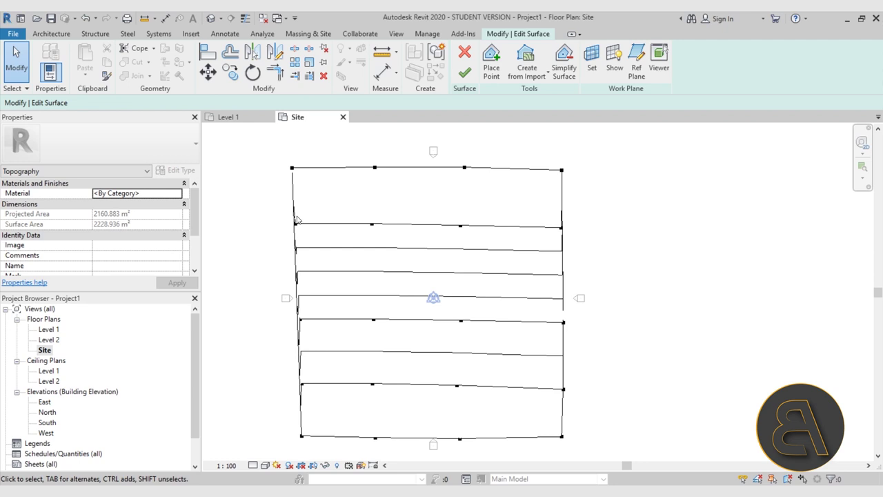
pyautogui.scroll(5, 290, 221)
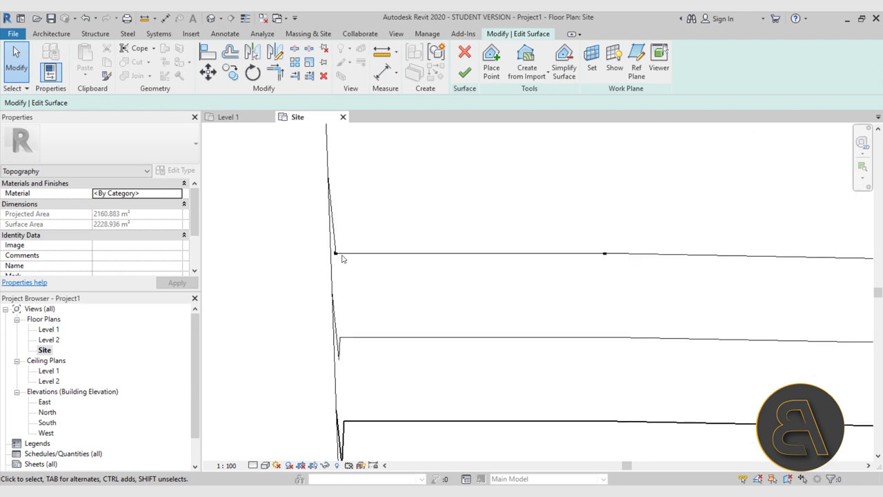
pyautogui.scroll(-4, 309, 274)
pyautogui.scroll(2, 316, 201)
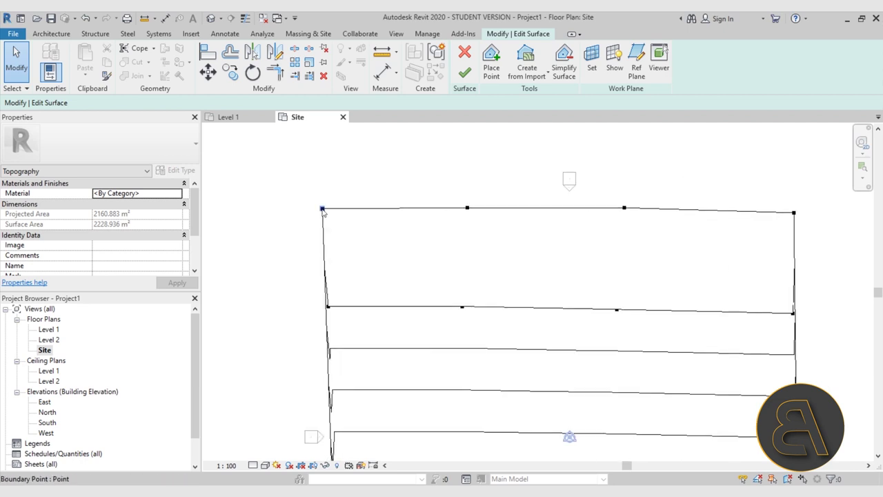
pyautogui.click(335, 210)
pyautogui.moveTo(336, 209); pyautogui.dragTo(330, 209)
pyautogui.scroll(-2, 348, 244)
pyautogui.moveTo(347, 245); pyautogui.dragTo(316, 160, button='middle')
pyautogui.scroll(4, 301, 283)
pyautogui.click(320, 302)
pyautogui.moveTo(319, 303); pyautogui.dragTo(310, 303)
pyautogui.scroll(-2, 309, 255)
# Adjust the position of the 100 cm row's west end point relative to the surface's west edge
pyautogui.moveTo(331, 335); pyautogui.dragTo(322, 273, button='middle')
pyautogui.scroll(3, 315, 356)
pyautogui.scroll(2, 298, 283)
pyautogui.click(303, 294)
pyautogui.moveTo(301, 295)
pyautogui.mouseDown()
pyautogui.moveTo(279, 299)
pyautogui.moveTo(302, 300)
pyautogui.mouseUp()
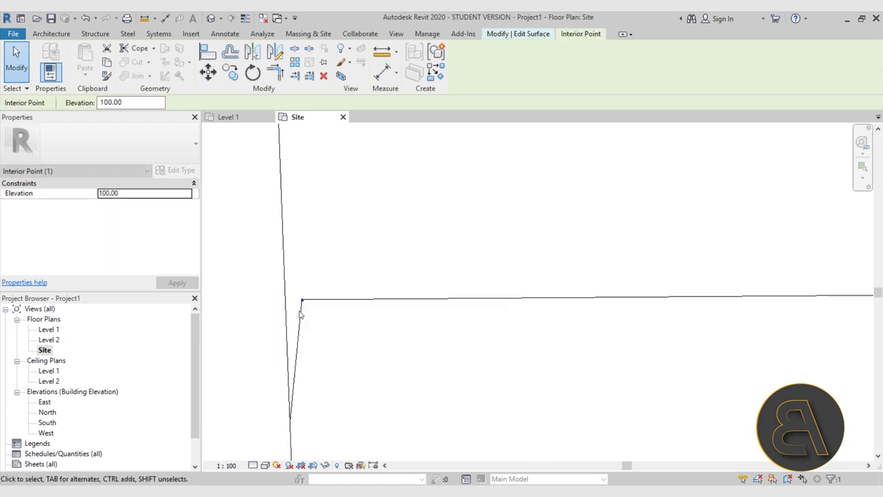
pyautogui.scroll(3, 300, 310)
pyautogui.moveTo(306, 282); pyautogui.dragTo(268, 283)
pyautogui.scroll(-3, 289, 292)
pyautogui.scroll(3, 321, 338)
pyautogui.scroll(-2, 311, 365)
pyautogui.scroll(3, 323, 356)
pyautogui.moveTo(320, 322); pyautogui.dragTo(343, 324)
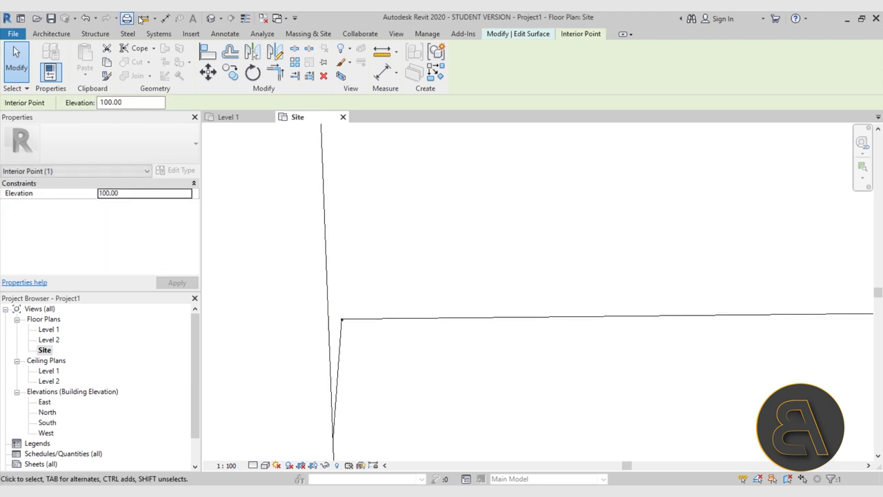
# Open the default 3D view and shift the 300 cm row's west boundary point slightly outward
pyautogui.click(211, 18)
pyautogui.keyDown('shift'); pyautogui.moveTo(406, 240); pyautogui.dragTo(469, 218, button='middle'); pyautogui.keyUp('shift')
pyautogui.scroll(5, 469, 218)
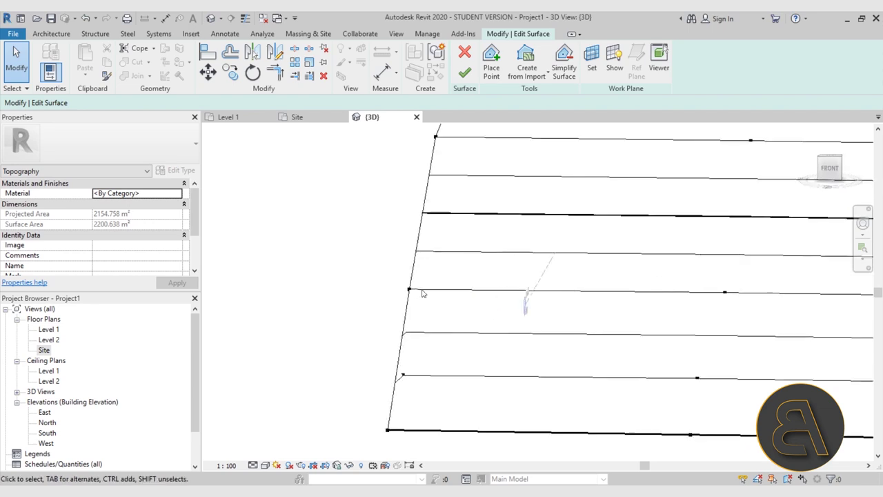
pyautogui.click(418, 288)
pyautogui.keyDown('shift'); pyautogui.moveTo(455, 315); pyautogui.dragTo(441, 301, button='middle'); pyautogui.keyUp('shift')
pyautogui.scroll(1, 436, 296)
pyautogui.moveTo(430, 286); pyautogui.dragTo(414, 288)
pyautogui.scroll(-2, 435, 299)
pyautogui.keyDown('shift'); pyautogui.moveTo(438, 301); pyautogui.dragTo(380, 418, button='middle'); pyautogui.keyUp('shift')
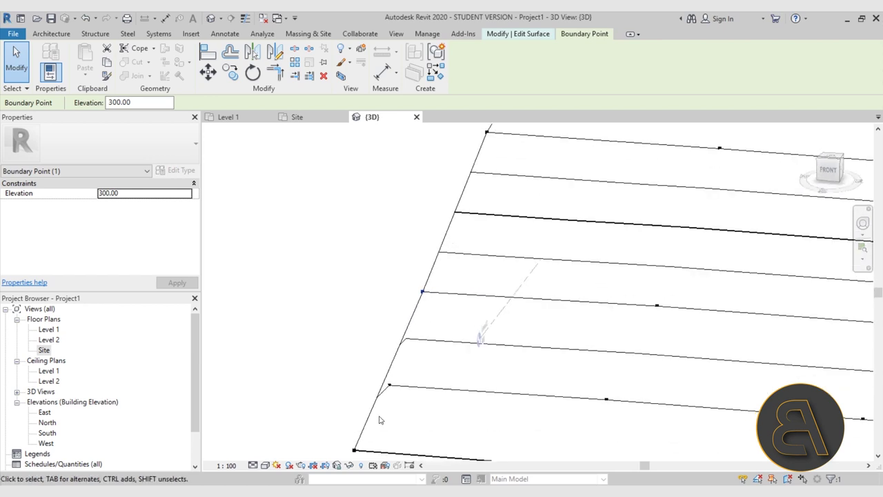
# Move the 100 cm row's west end point outward onto the surface's west edge to straighten the boundary
pyautogui.scroll(3, 389, 382)
pyautogui.click(397, 347)
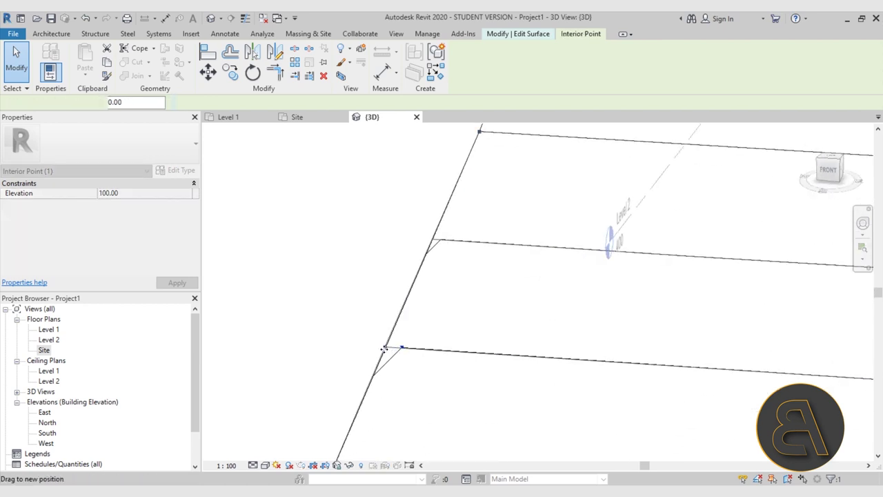
pyautogui.scroll(-2, 387, 348)
pyautogui.click(389, 358)
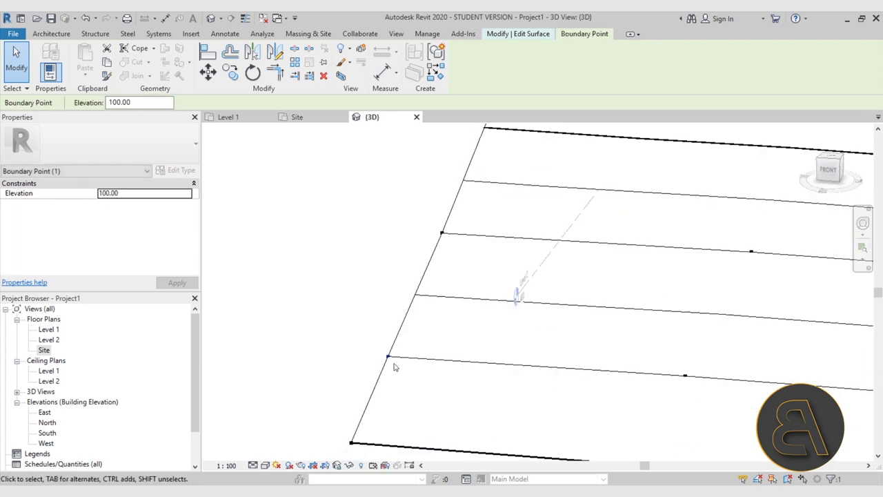
# Open the Site plan and shift the 100 cm row's east end point slightly outward to line up with the east edge
pyautogui.doubleClick(44, 351)
pyautogui.scroll(-3, 335, 327)
pyautogui.moveTo(473, 329); pyautogui.dragTo(238, 355, button='middle')
pyautogui.scroll(6, 451, 241)
pyautogui.moveTo(411, 250); pyautogui.dragTo(406, 427, button='middle')
pyautogui.scroll(1, 425, 184)
pyautogui.moveTo(418, 150); pyautogui.dragTo(409, 329, button='middle')
pyautogui.scroll(1, 409, 329)
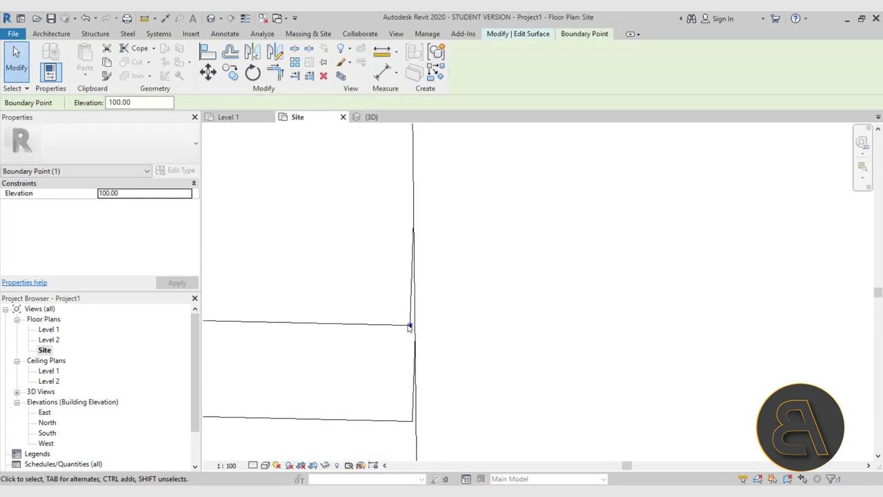
pyautogui.click(411, 329)
pyautogui.moveTo(411, 329); pyautogui.dragTo(428, 326)
# Adjust the 700 cm row's east end point to straighten the upper part of the east edge
pyautogui.scroll(-4, 470, 303)
pyautogui.moveTo(469, 327); pyautogui.dragTo(470, 441, button='middle')
pyautogui.scroll(3, 451, 294)
pyautogui.scroll(-6, 472, 264)
pyautogui.moveTo(360, 330); pyautogui.dragTo(369, 295, button='middle')
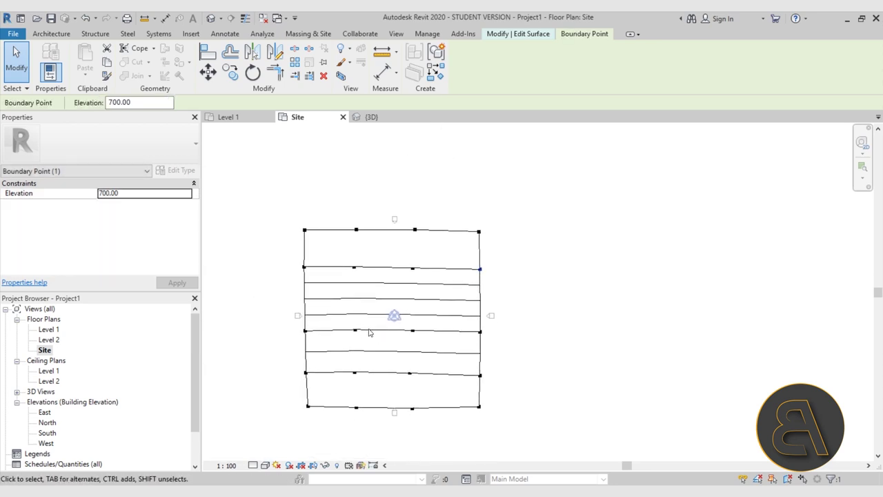
# Inspect the surface's edges and slope in the default 3D view and return to the Site plan
pyautogui.click(211, 18)
pyautogui.scroll(-3, 402, 165)
pyautogui.keyDown('shift'); pyautogui.moveTo(627, 259); pyautogui.dragTo(334, 264, button='middle'); pyautogui.keyUp('shift')
pyautogui.scroll(-1, 296, 262)
pyautogui.moveTo(333, 264); pyautogui.dragTo(384, 259, button='middle')
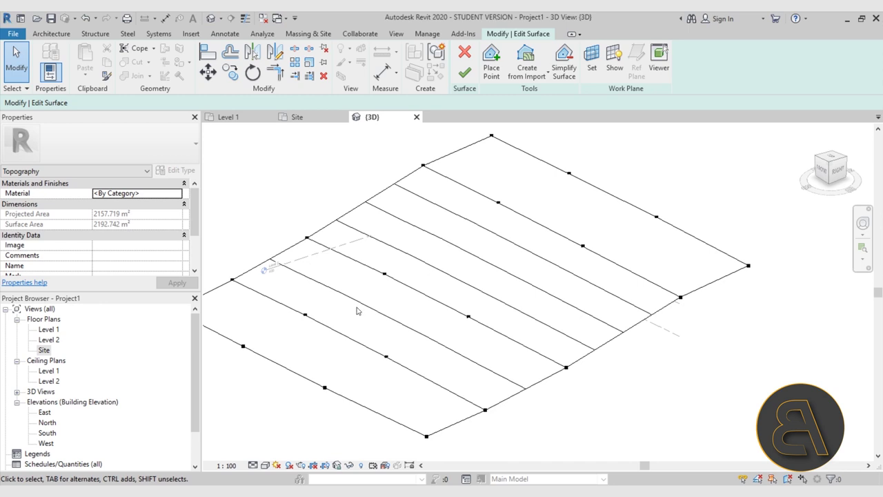
pyautogui.click(51, 331)
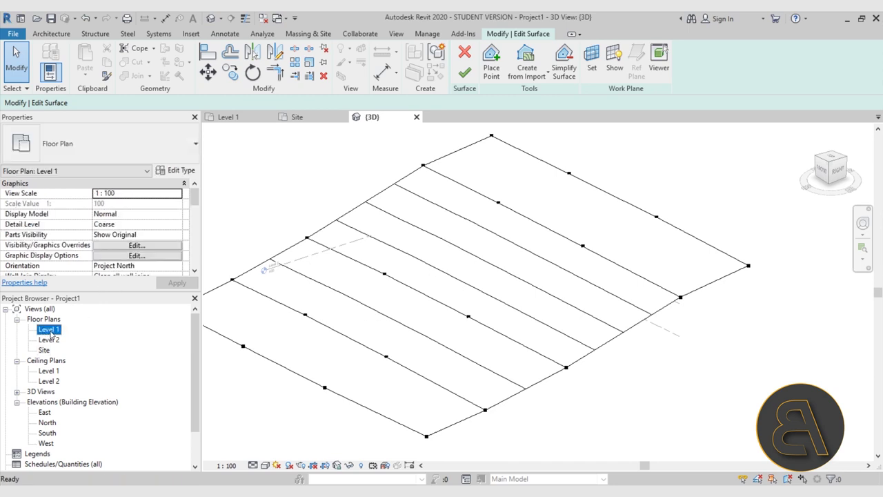
pyautogui.doubleClick(44, 352)
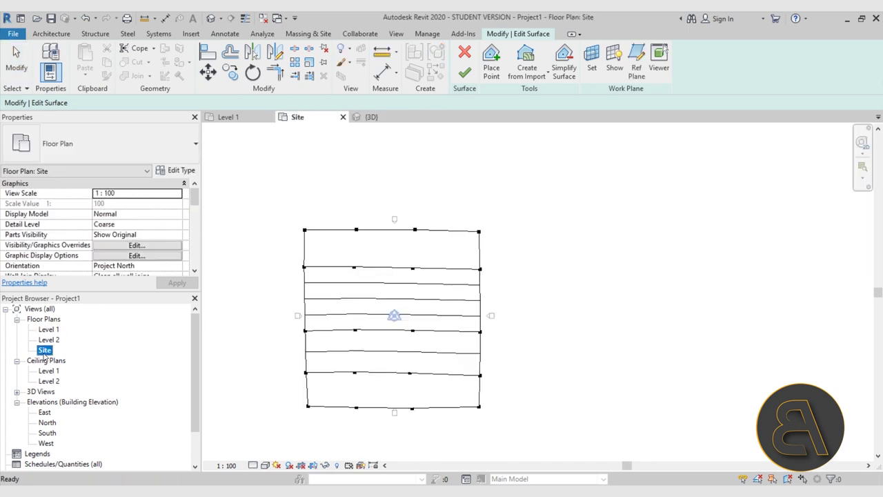
pyautogui.moveTo(449, 355); pyautogui.dragTo(458, 333, button='middle')
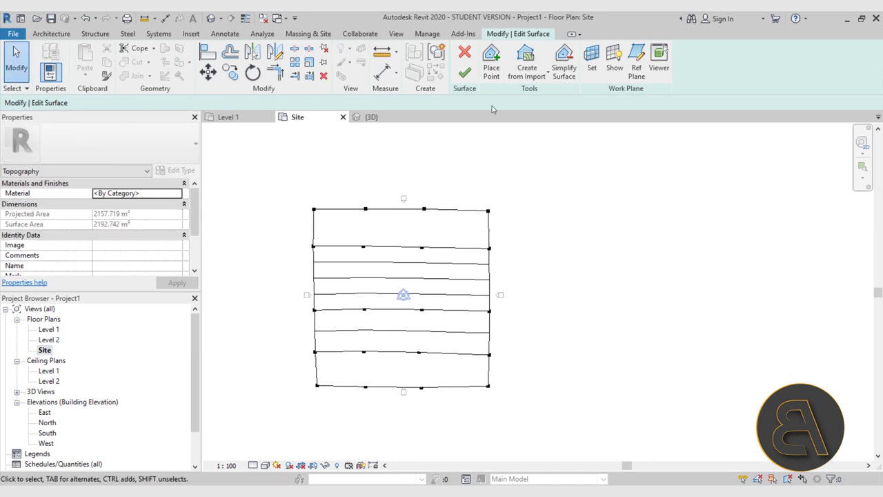
# Place seven points at absolute elevation 400 cm in a ring on the western half of the slope to outline a flat area
pyautogui.click(493, 76)
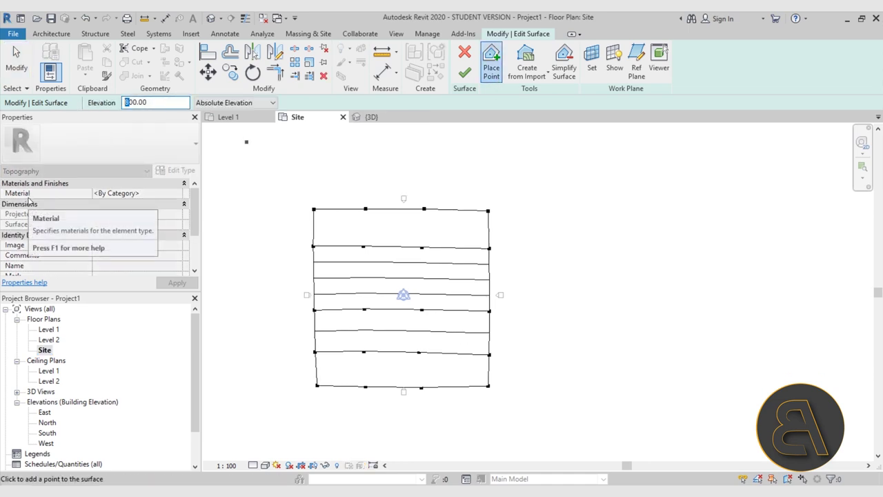
pyautogui.write('00')
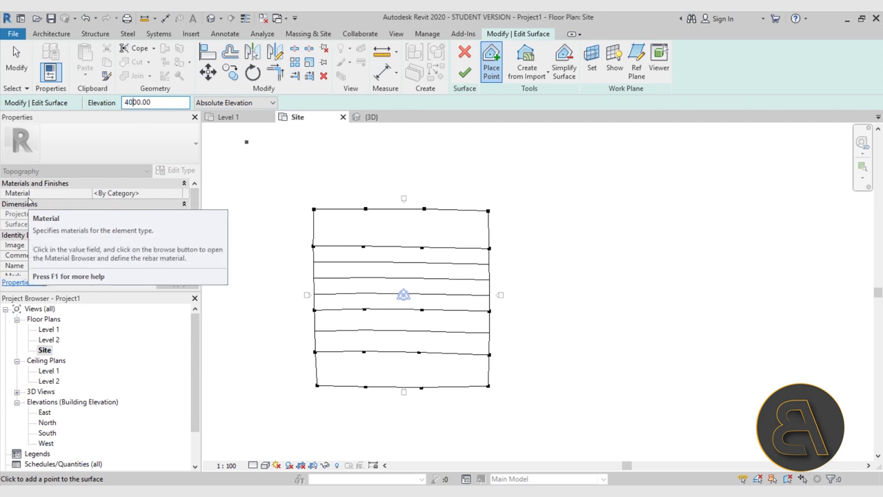
pyautogui.scroll(3, 372, 272)
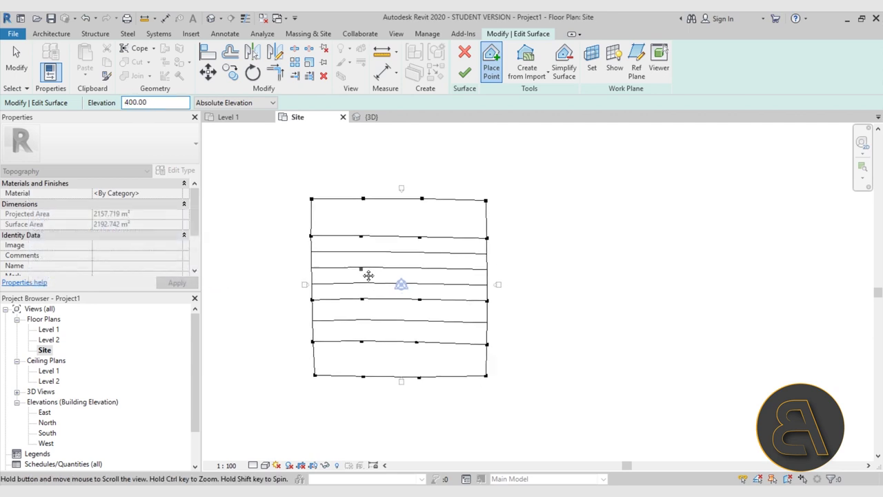
pyautogui.scroll(1, 334, 249)
pyautogui.click(323, 239)
pyautogui.click(327, 330)
pyautogui.click(376, 341)
pyautogui.click(433, 341)
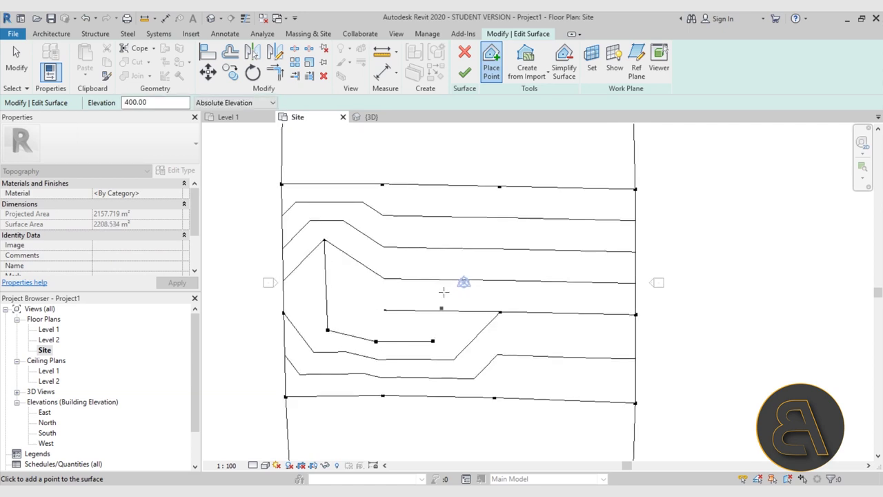
pyautogui.click(443, 291)
pyautogui.click(443, 243)
pyautogui.click(385, 240)
pyautogui.press('Escape')
# Delete the 300 cm interior point inside the flat area and check the surface in the default 3D view
pyautogui.moveTo(365, 293); pyautogui.dragTo(405, 326)
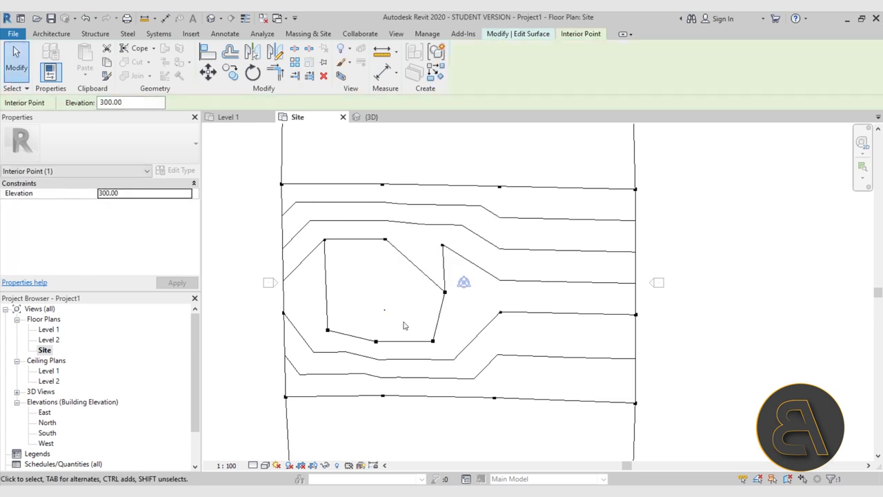
pyautogui.press('Delete')
pyautogui.scroll(-3, 405, 322)
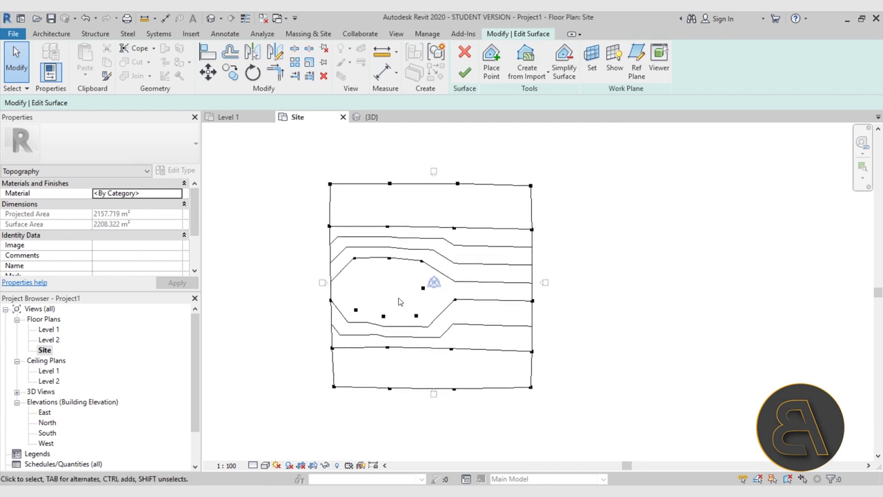
pyautogui.click(219, 18)
pyautogui.keyDown('shift'); pyautogui.moveTo(428, 207); pyautogui.dragTo(455, 279, button='middle'); pyautogui.keyUp('shift')
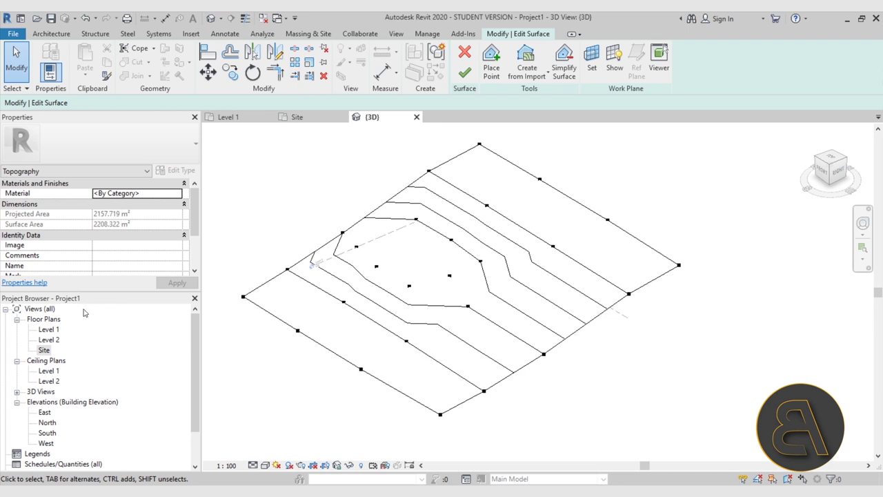
# Return to the Site plan and move the flat area's 400 cm corner and side points outward to enlarge it
pyautogui.doubleClick(49, 329)
pyautogui.doubleClick(45, 351)
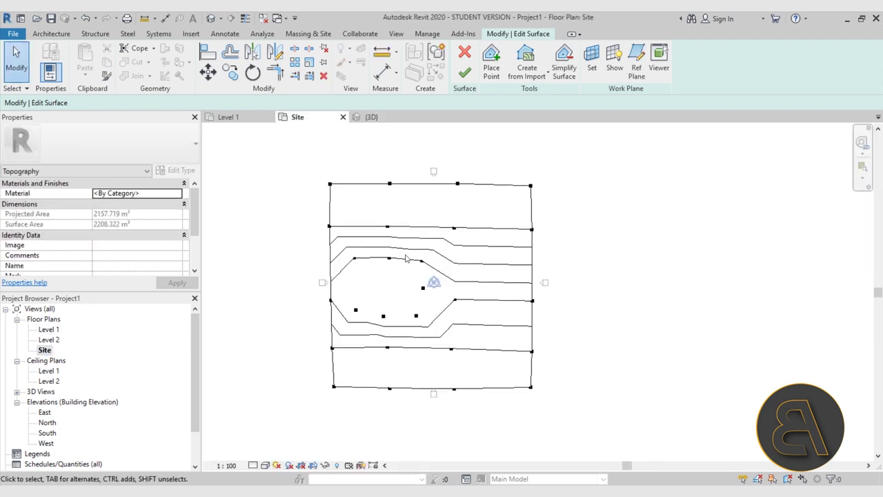
pyautogui.scroll(3, 414, 259)
pyautogui.moveTo(424, 241); pyautogui.dragTo(440, 230)
pyautogui.moveTo(426, 296); pyautogui.dragTo(444, 296)
pyautogui.moveTo(413, 351); pyautogui.dragTo(438, 357)
pyautogui.moveTo(347, 352); pyautogui.dragTo(347, 367)
pyautogui.moveTo(291, 340); pyautogui.dragTo(278, 358)
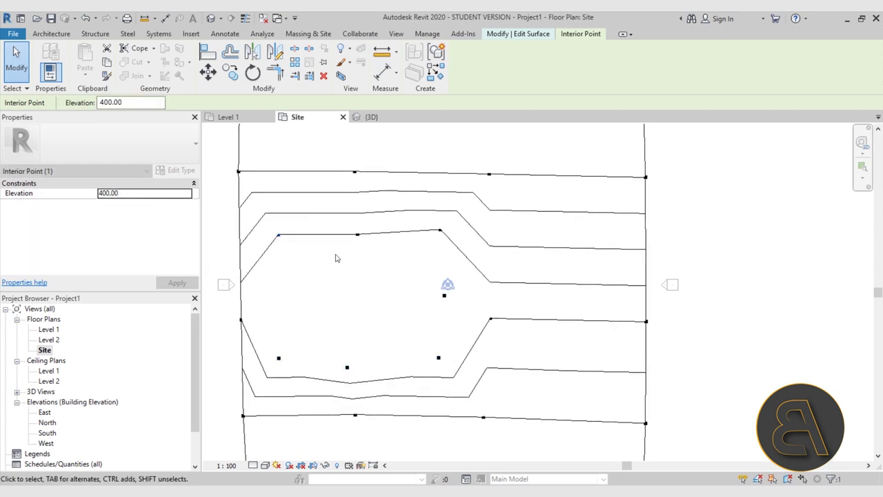
# Reposition the flat area's three east-side 400 cm points so they line up vertically
pyautogui.scroll(2, 420, 324)
pyautogui.moveTo(408, 331)
pyautogui.mouseDown()
pyautogui.moveTo(394, 311)
pyautogui.moveTo(404, 326)
pyautogui.mouseUp()
pyautogui.moveTo(403, 244); pyautogui.dragTo(407, 267)
pyautogui.click(403, 266)
pyautogui.click(405, 269)
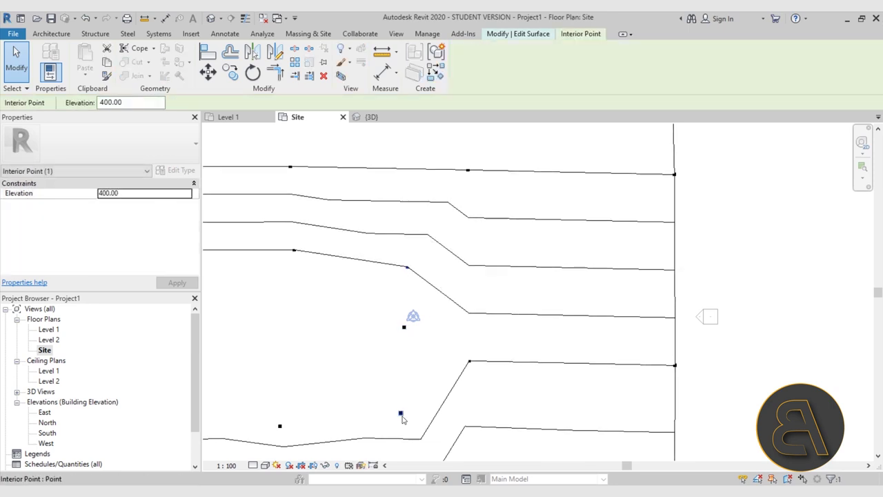
pyautogui.moveTo(400, 412); pyautogui.dragTo(400, 426)
# Shift the flat area's middle south and southwest 400 cm points slightly southward
pyautogui.scroll(-3, 437, 341)
pyautogui.scroll(2, 370, 328)
pyautogui.moveTo(370, 313); pyautogui.dragTo(369, 323)
pyautogui.moveTo(295, 309); pyautogui.dragTo(293, 323)
pyautogui.click(249, 259)
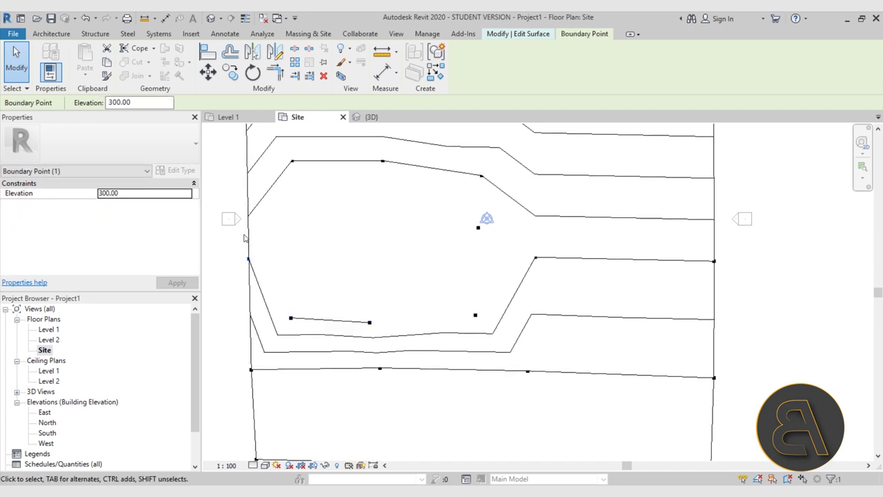
pyautogui.click(312, 231)
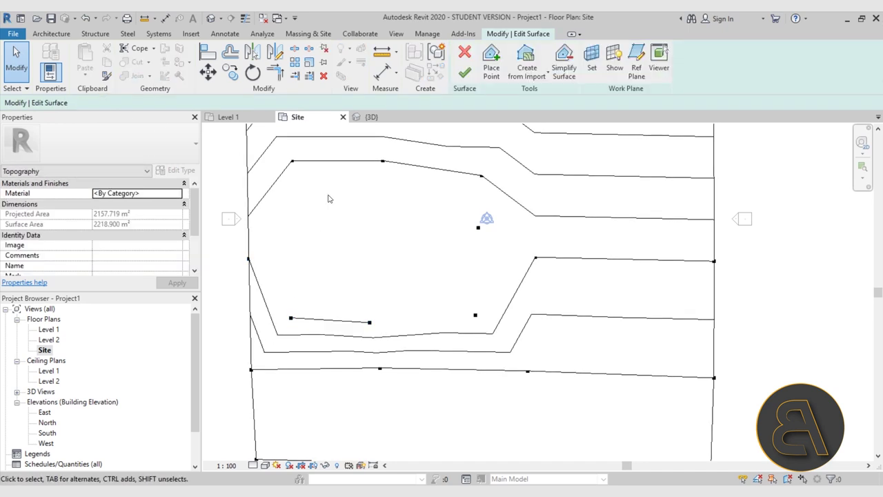
# Add 400 cm points on the flat area's west side and along the contour running east to the surface edge
pyautogui.click(491, 60)
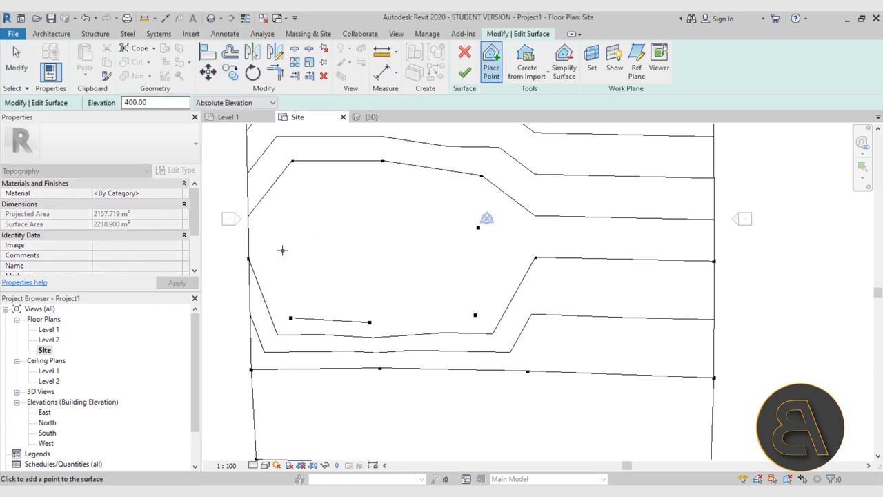
pyautogui.moveTo(473, 256); pyautogui.dragTo(382, 303, button='middle')
pyautogui.scroll(1, 445, 260)
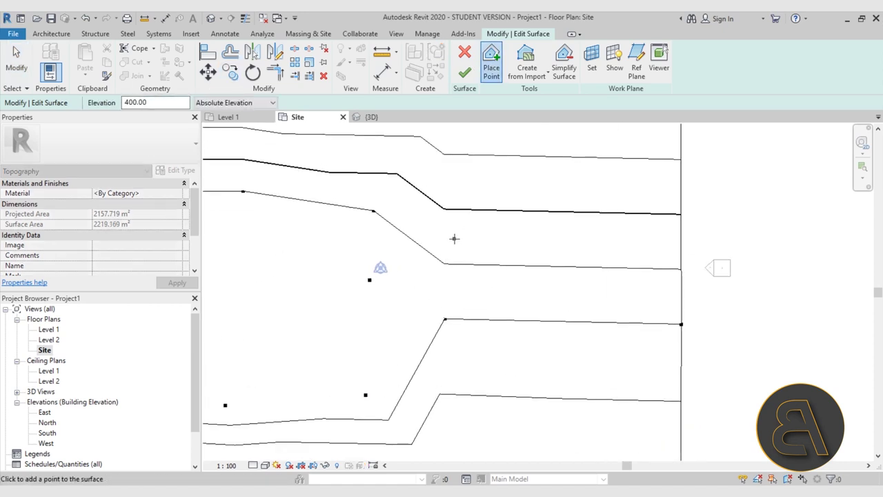
pyautogui.click(452, 249)
pyautogui.click(672, 247)
# Move the new 400 cm east end point outward onto the surface's east edge
pyautogui.scroll(-2, 633, 264)
pyautogui.moveTo(633, 264); pyautogui.dragTo(522, 295, button='middle')
pyautogui.scroll(6, 548, 284)
pyautogui.press('Escape')
pyautogui.moveTo(531, 259); pyautogui.dragTo(556, 261)
pyautogui.scroll(-4, 556, 259)
pyautogui.press('Escape')
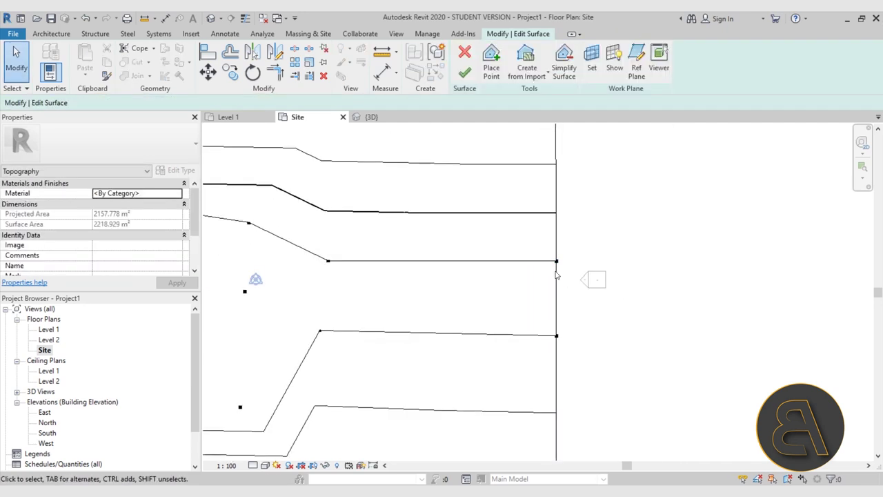
# Examine the flat area in the default 3D view and return to the Site plan
pyautogui.click(213, 20)
pyautogui.keyDown('shift'); pyautogui.moveTo(469, 179); pyautogui.dragTo(552, 280, button='middle'); pyautogui.keyUp('shift')
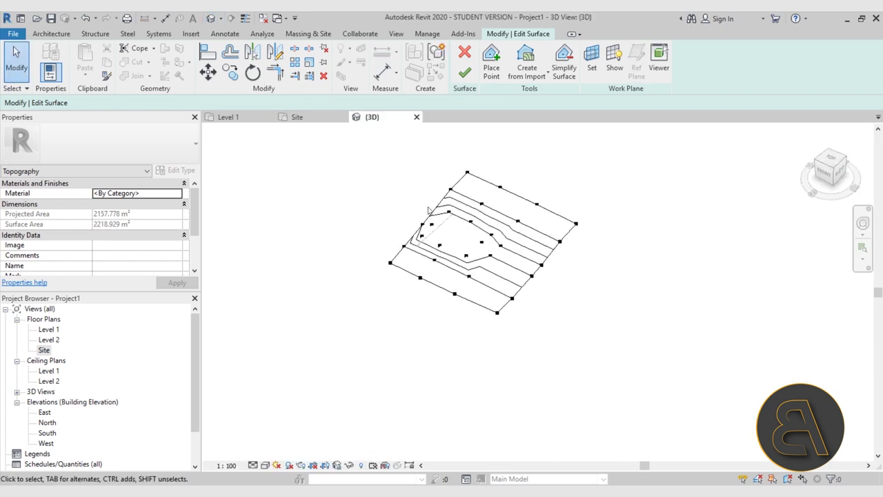
pyautogui.scroll(2, 428, 204)
pyautogui.doubleClick(45, 351)
pyautogui.scroll(-4, 423, 282)
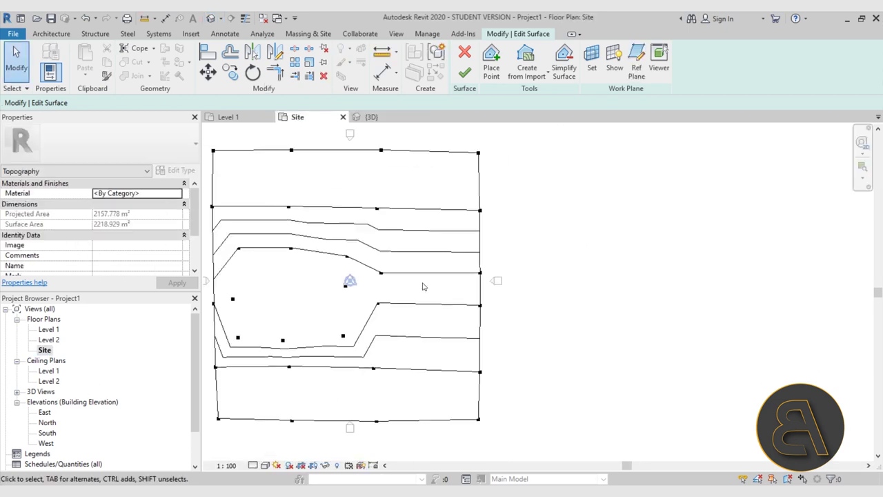
pyautogui.moveTo(423, 283); pyautogui.dragTo(501, 276, button='middle')
pyautogui.scroll(2, 315, 280)
pyautogui.click(383, 52)
pyautogui.click(482, 241)
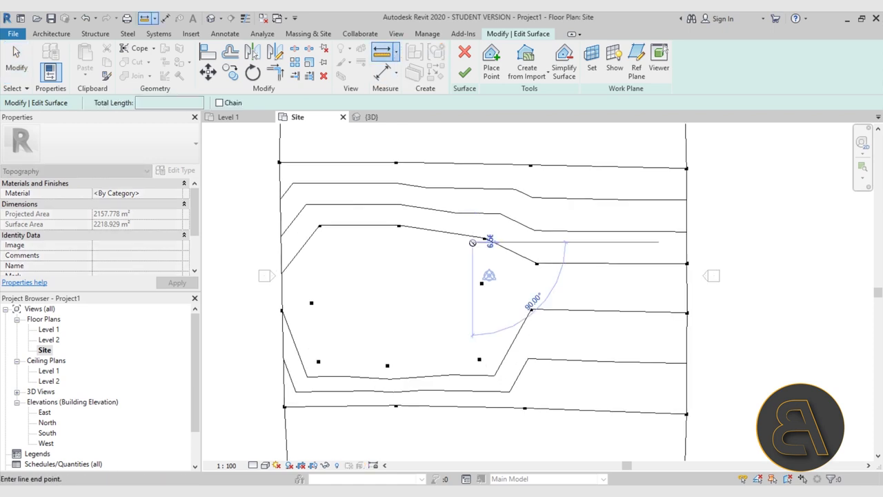
pyautogui.press('Escape')
# Move the flat area's southeast point south, and shift its northeast point and the two 400 cm points east of it northward
pyautogui.scroll(2, 472, 360)
pyautogui.click(476, 365)
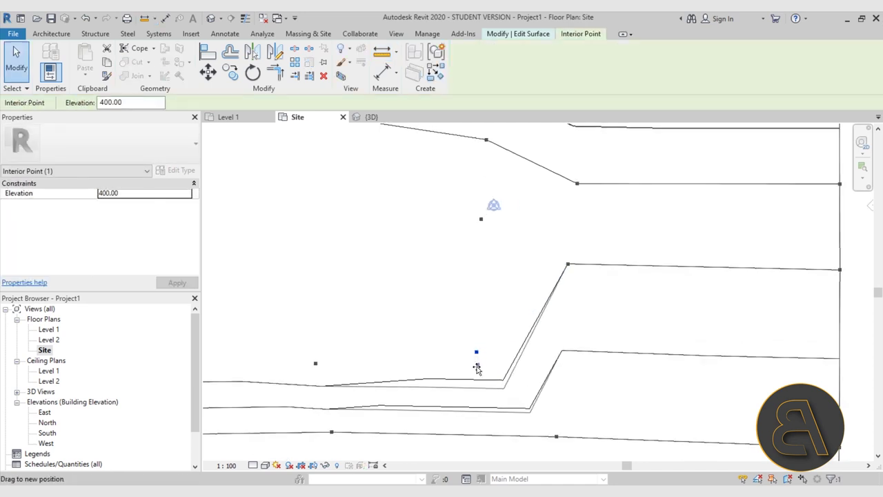
pyautogui.moveTo(506, 153); pyautogui.dragTo(466, 243, button='middle')
pyautogui.scroll(-1, 466, 243)
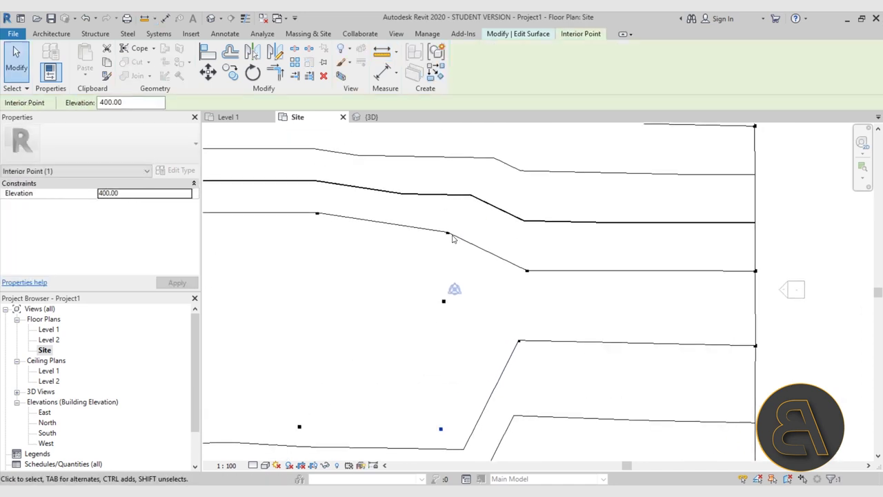
pyautogui.moveTo(447, 233); pyautogui.dragTo(454, 224)
pyautogui.moveTo(525, 252); pyautogui.dragTo(525, 249)
pyautogui.moveTo(755, 270); pyautogui.dragTo(756, 256)
pyautogui.click(693, 280)
# Finish editing the surface and show the completed topography in the default 3D view
pyautogui.scroll(-2, 619, 299)
pyautogui.moveTo(619, 299)
pyautogui.mouseDown(button='middle')
pyautogui.moveTo(635, 280)
pyautogui.moveTo(629, 268)
pyautogui.mouseUp(button='middle')
pyautogui.moveTo(575, 275); pyautogui.dragTo(556, 282, button='middle')
pyautogui.moveTo(501, 301)
pyautogui.mouseDown(button='middle')
pyautogui.moveTo(485, 315)
pyautogui.moveTo(461, 298)
pyautogui.mouseUp(button='middle')
pyautogui.scroll(-1, 499, 318)
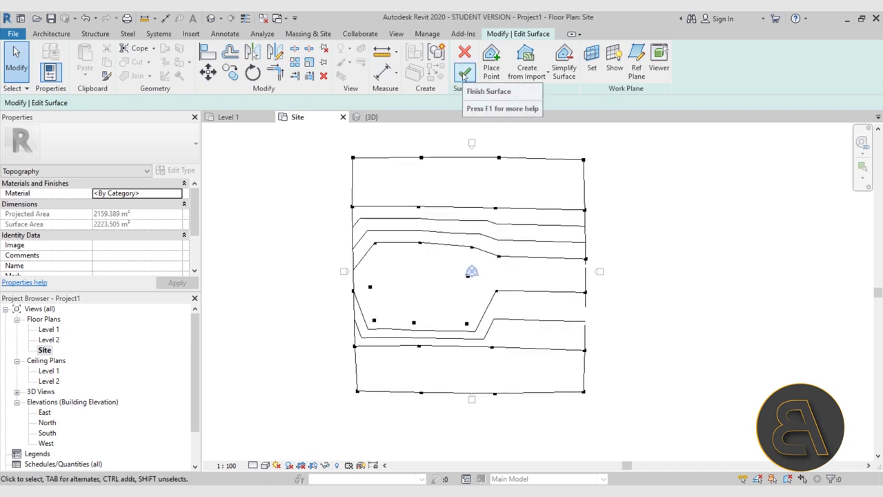
pyautogui.click(465, 74)
pyautogui.click(588, 246)
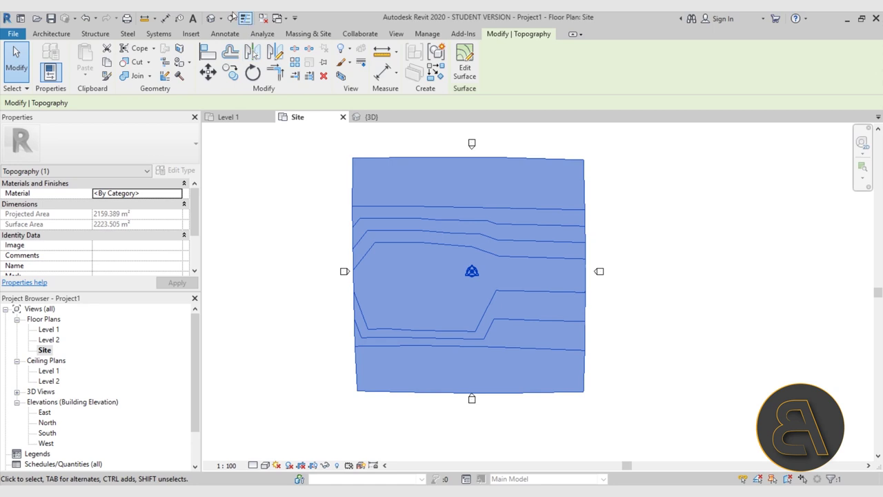
pyautogui.click(212, 19)
pyautogui.keyDown('shift'); pyautogui.moveTo(607, 294); pyautogui.dragTo(637, 278, button='middle'); pyautogui.keyUp('shift')
pyautogui.keyDown('shift'); pyautogui.moveTo(370, 374); pyautogui.dragTo(394, 378, button='middle'); pyautogui.keyUp('shift')
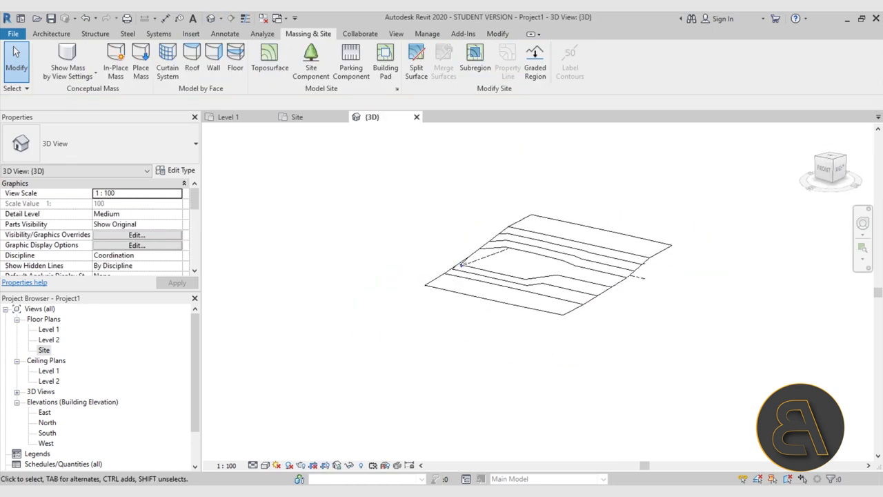
# Try the Shaded and Consistent Colors visual styles on the 3D view of the topography
pyautogui.click(265, 465)
pyautogui.click(280, 419)
pyautogui.moveTo(663, 385)
pyautogui.keyDown('shift'); pyautogui.mouseDown(button='middle')
pyautogui.moveTo(650, 352)
pyautogui.moveTo(601, 348)
pyautogui.moveTo(609, 421)
pyautogui.mouseUp(button='middle'); pyautogui.keyUp('shift')
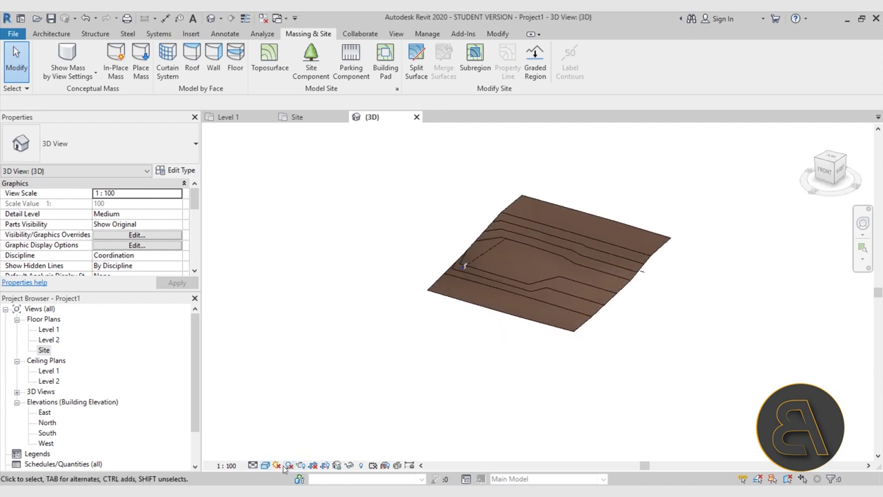
pyautogui.click(266, 465)
pyautogui.click(282, 430)
pyautogui.moveTo(627, 403)
pyautogui.keyDown('shift'); pyautogui.mouseDown(button='middle')
pyautogui.moveTo(598, 334)
pyautogui.moveTo(622, 311)
pyautogui.moveTo(633, 416)
pyautogui.mouseUp(button='middle'); pyautogui.keyUp('shift')
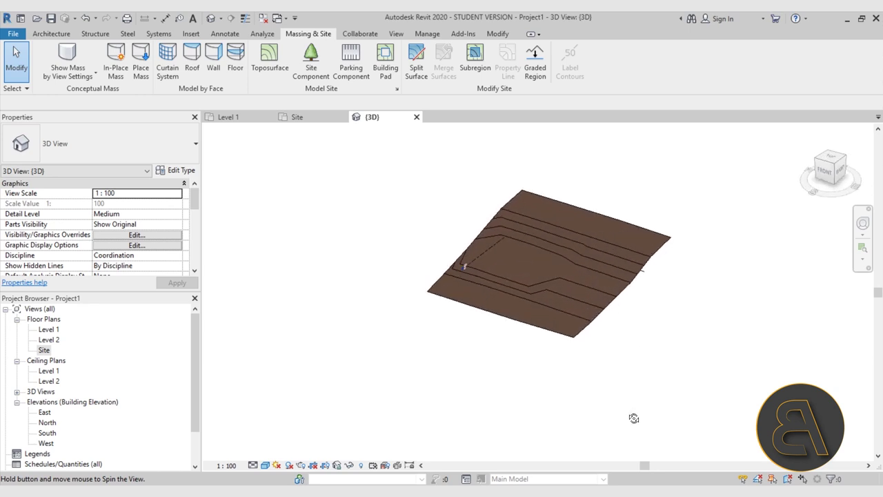
# Set the 3D view's visual style to Realistic and select the toposurface
pyautogui.click(265, 465)
pyautogui.click(278, 445)
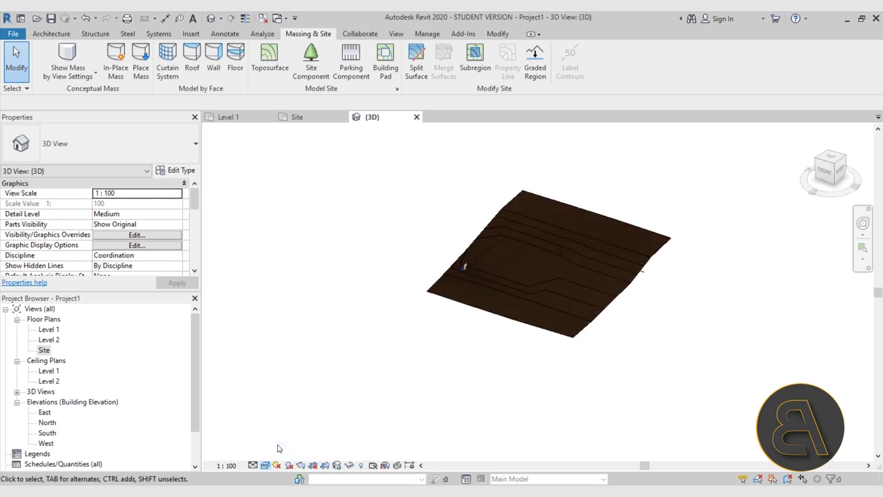
pyautogui.click(547, 318)
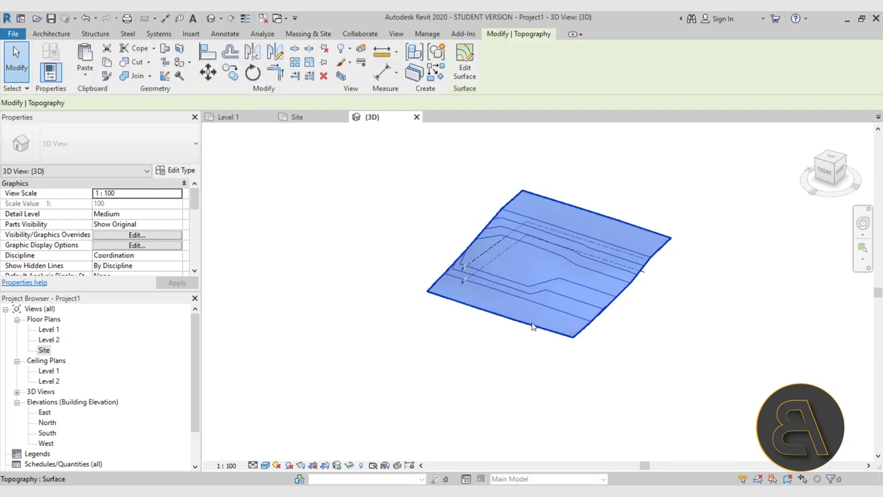
# Deselect the toposurface and examine the realistic topography from several angles in the 3D view
pyautogui.keyDown('shift'); pyautogui.moveTo(479, 392); pyautogui.dragTo(379, 437, button='middle'); pyautogui.keyUp('shift')
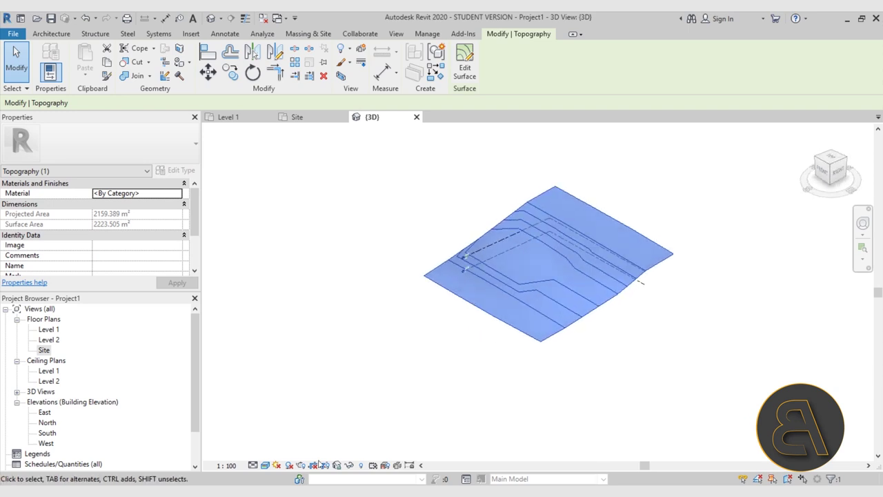
pyautogui.click(253, 464)
pyautogui.click(286, 416)
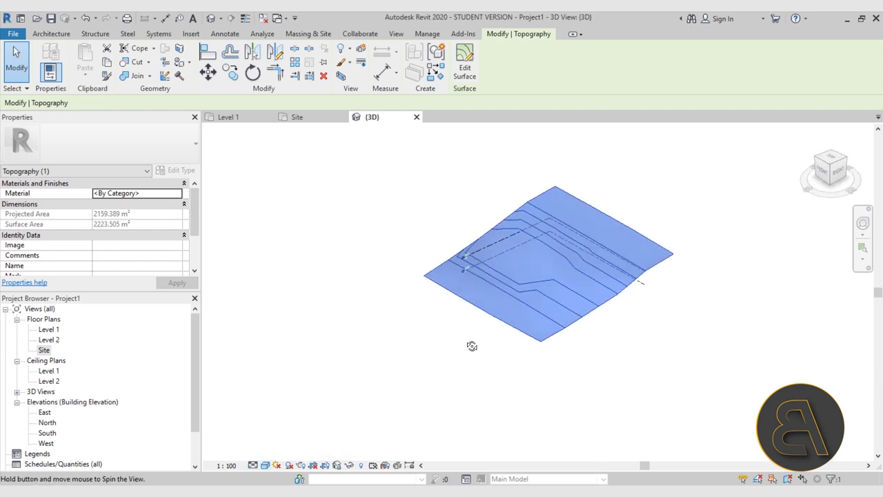
pyautogui.keyDown('shift'); pyautogui.moveTo(471, 345); pyautogui.dragTo(481, 365, button='middle'); pyautogui.keyUp('shift')
pyautogui.click(481, 365)
pyautogui.keyDown('shift'); pyautogui.moveTo(680, 299); pyautogui.dragTo(564, 349, button='middle'); pyautogui.keyUp('shift')
pyautogui.scroll(3, 521, 253)
pyautogui.moveTo(531, 305); pyautogui.dragTo(479, 309, button='middle')
pyautogui.scroll(-1, 480, 298)
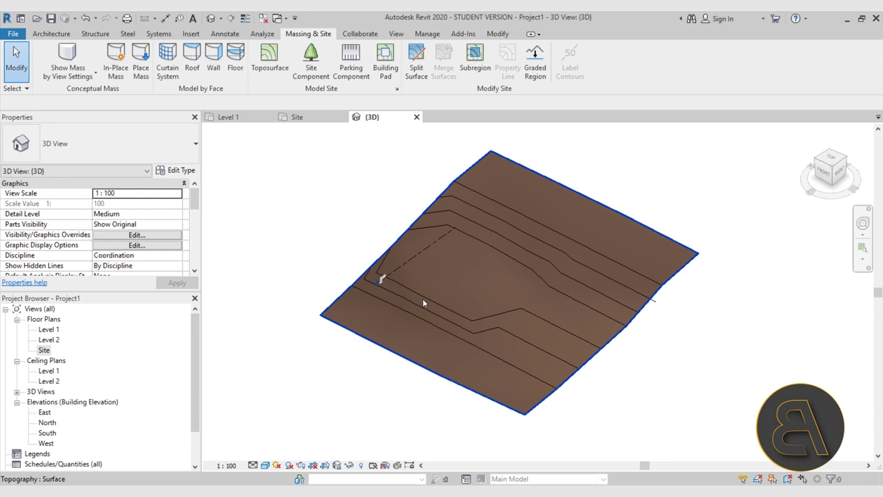
# Open the Site floor plan and draw a horizontal detail line about 5100 cm long just inside the topography's south edge
pyautogui.doubleClick(48, 352)
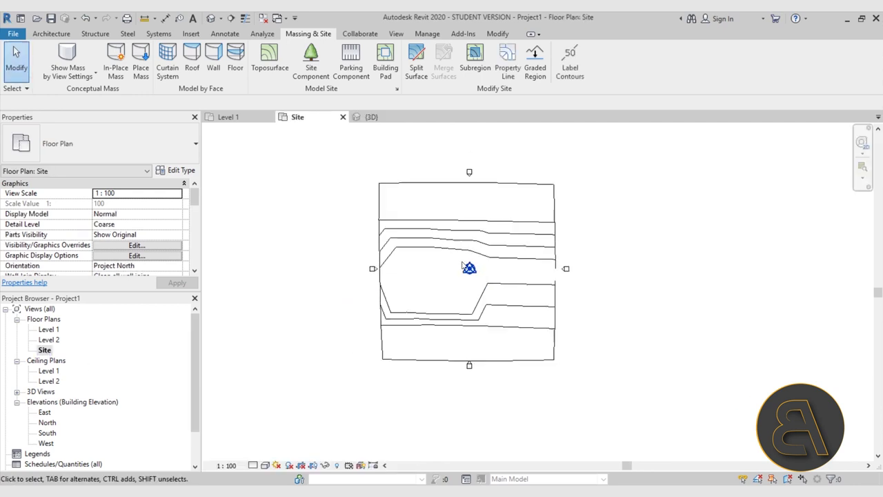
pyautogui.scroll(3, 446, 268)
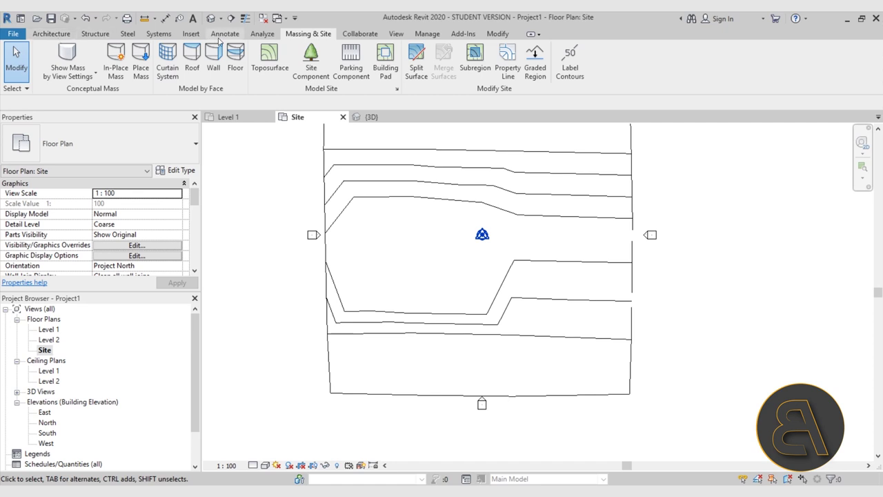
pyautogui.click(43, 35)
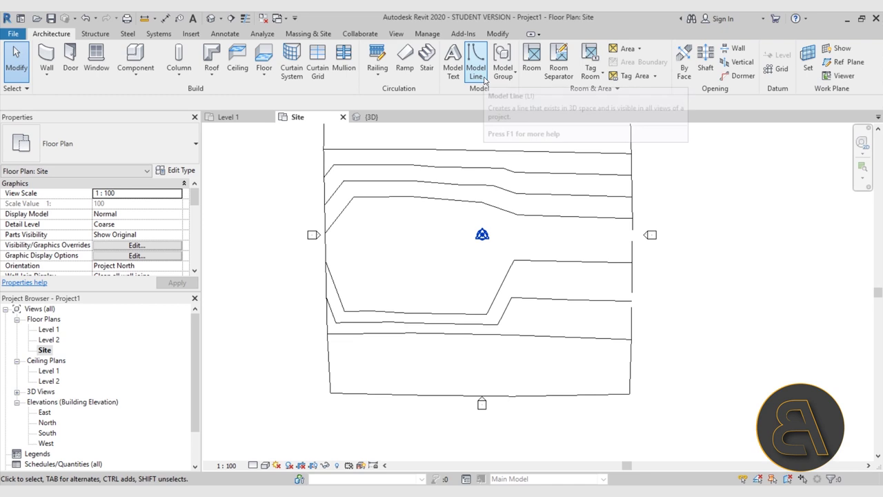
pyautogui.click(222, 34)
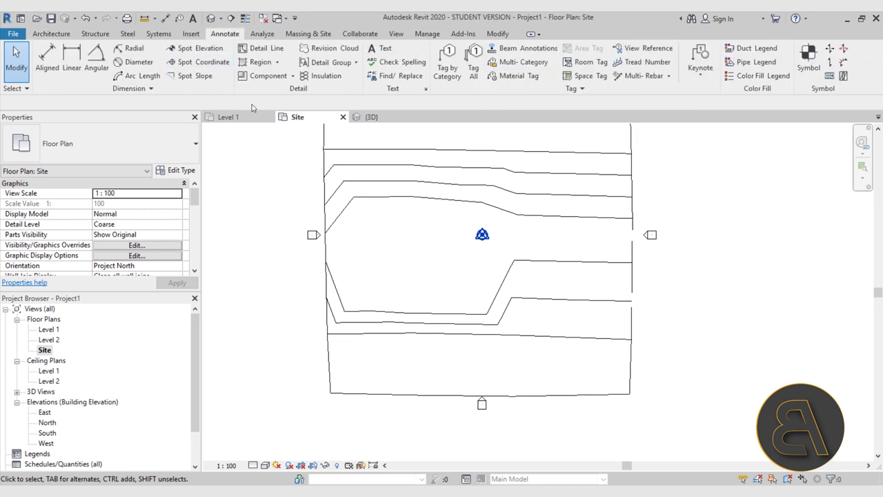
pyautogui.click(259, 50)
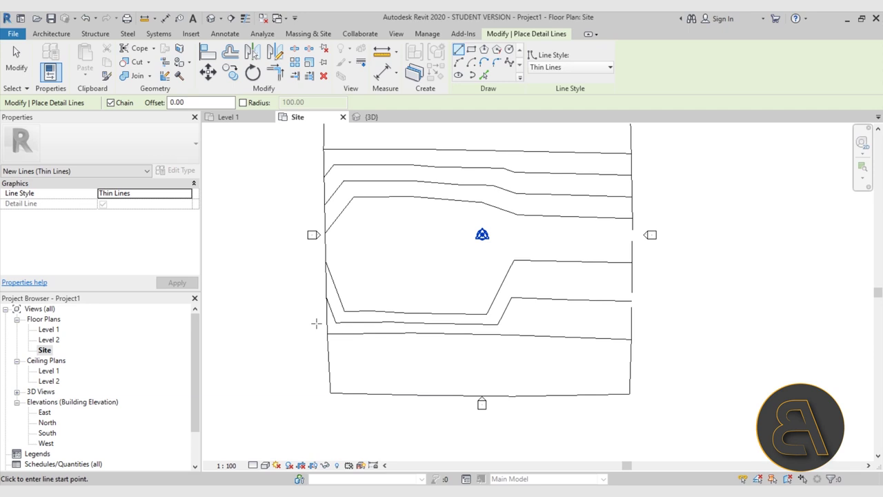
pyautogui.click(315, 387)
pyautogui.click(654, 386)
pyautogui.press('Escape')
pyautogui.press('Escape')
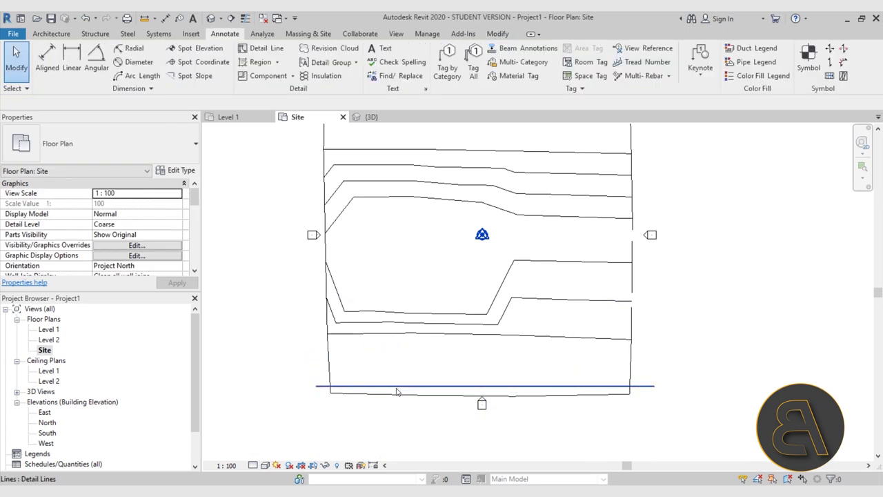
# Change the line style of the southern detail line to Medium Lines and deselect it
pyautogui.scroll(4, 345, 403)
pyautogui.click(281, 384)
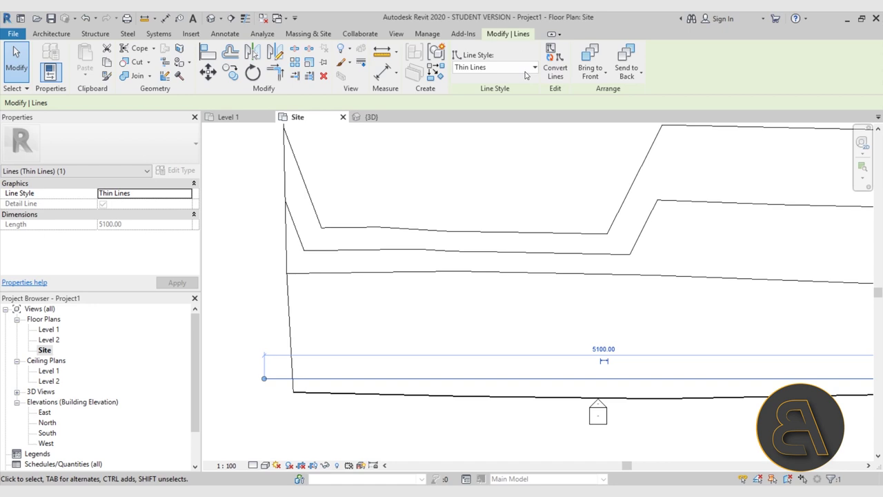
pyautogui.click(527, 68)
pyautogui.click(495, 165)
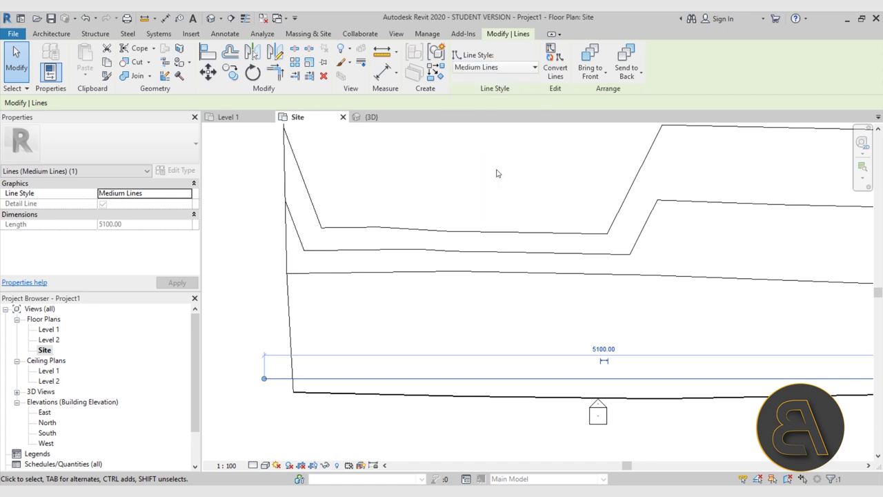
pyautogui.click(300, 334)
pyautogui.click(321, 378)
pyautogui.click(342, 311)
pyautogui.scroll(-3, 342, 311)
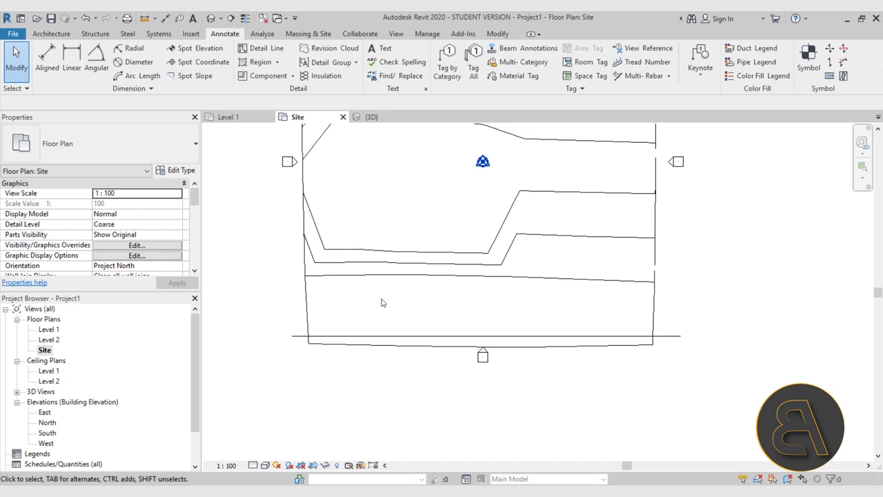
# Set the colour of the Medium Lines line style to blue RGB 000-128-192 and check it on the detail line
pyautogui.click(427, 36)
pyautogui.click(379, 77)
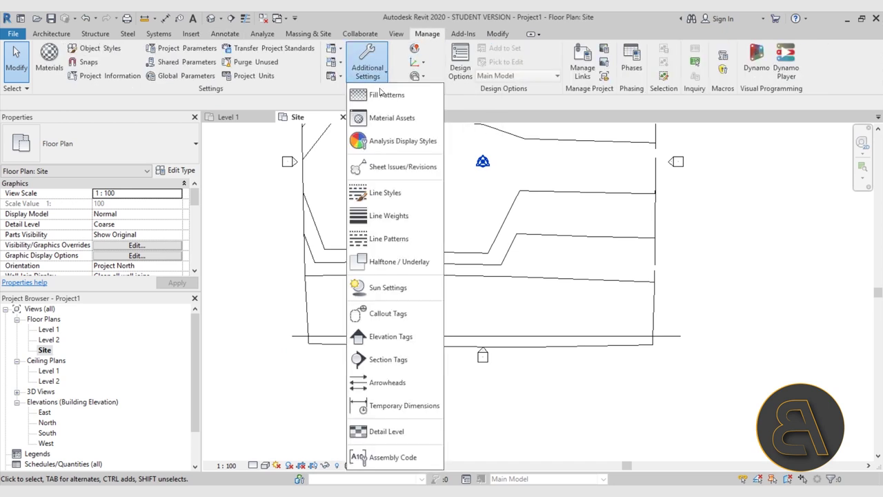
pyautogui.click(390, 193)
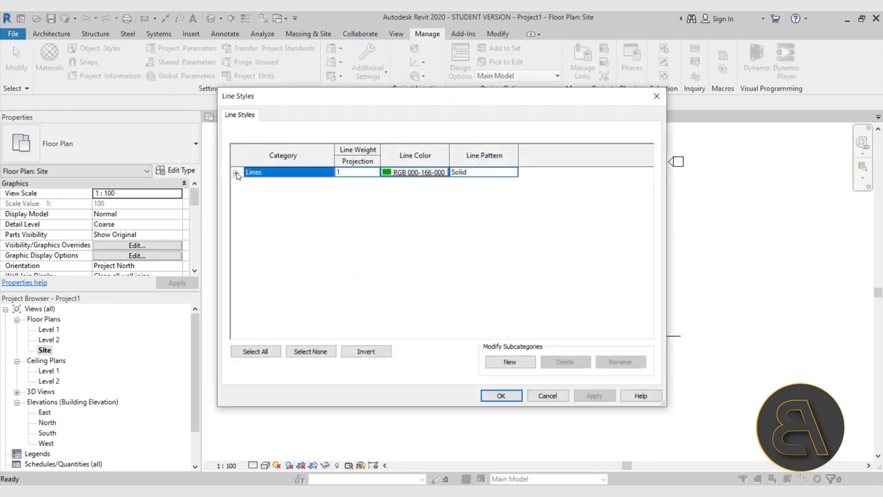
pyautogui.click(236, 172)
pyautogui.scroll(-2, 292, 275)
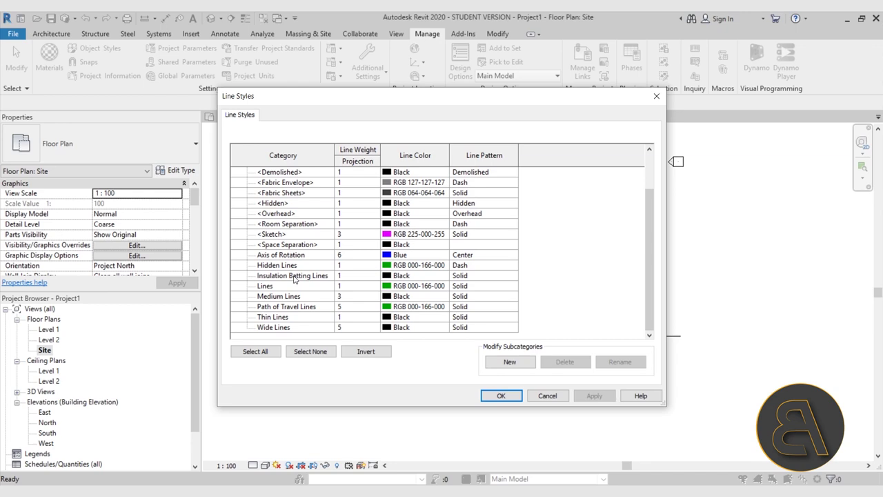
pyautogui.click(384, 299)
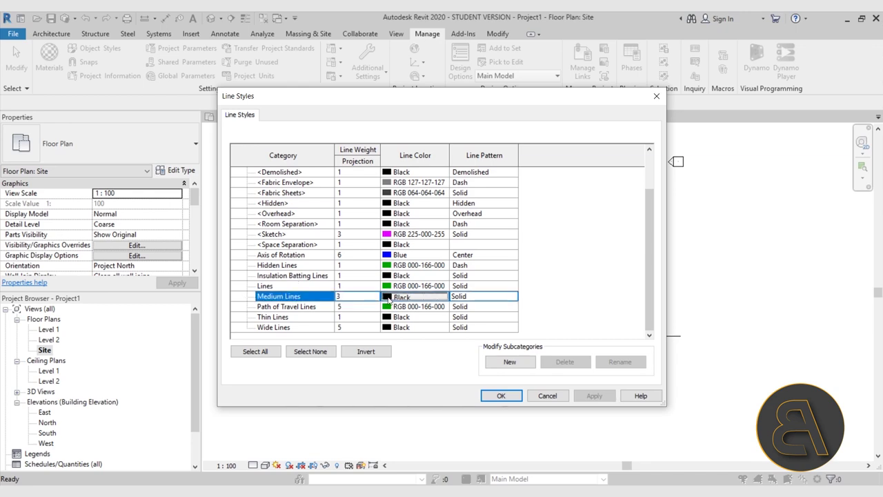
pyautogui.click(389, 298)
pyautogui.click(397, 181)
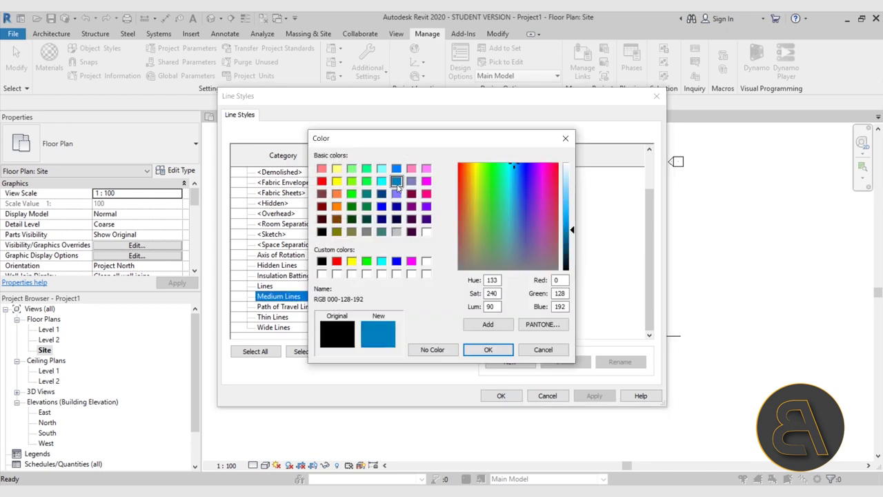
pyautogui.click(510, 350)
pyautogui.click(514, 394)
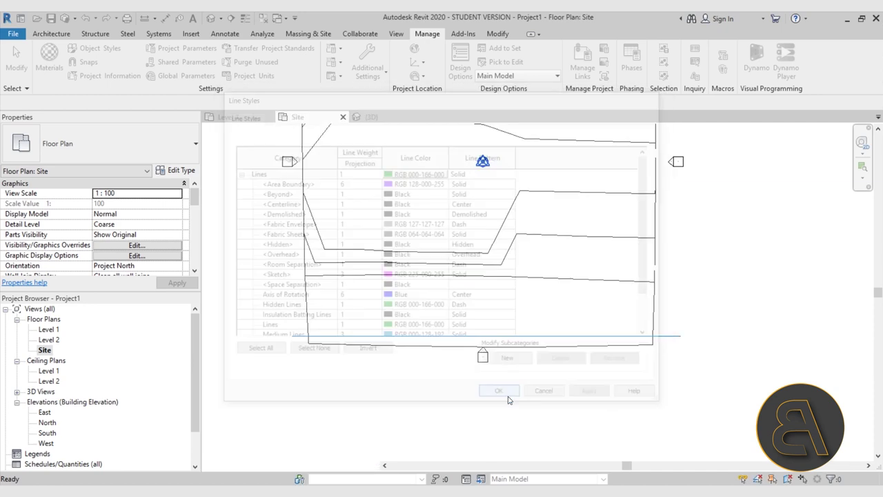
pyautogui.click(351, 336)
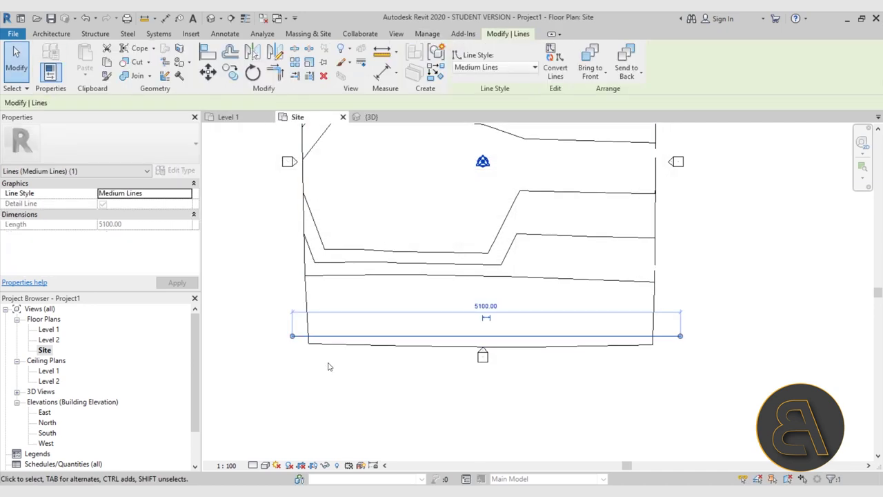
pyautogui.click(328, 366)
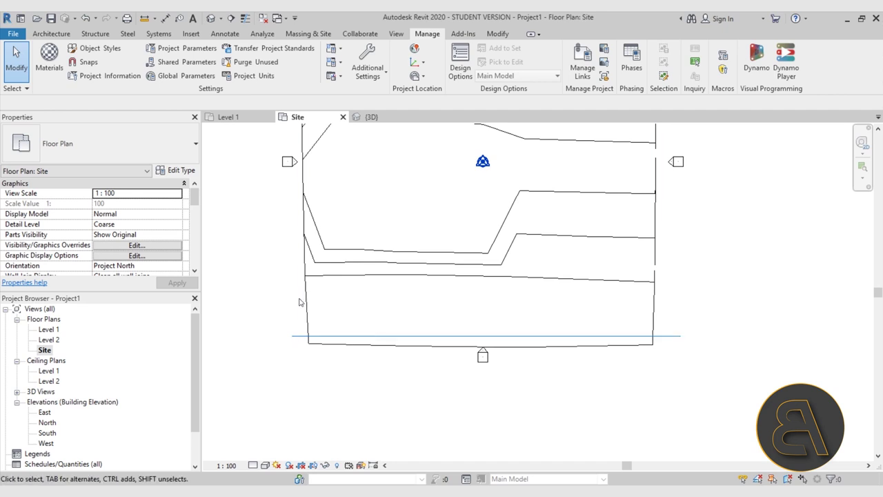
# Draw a second horizontal detail line in the Medium Lines style about 590 cm north of the first, matching its length
pyautogui.click(223, 34)
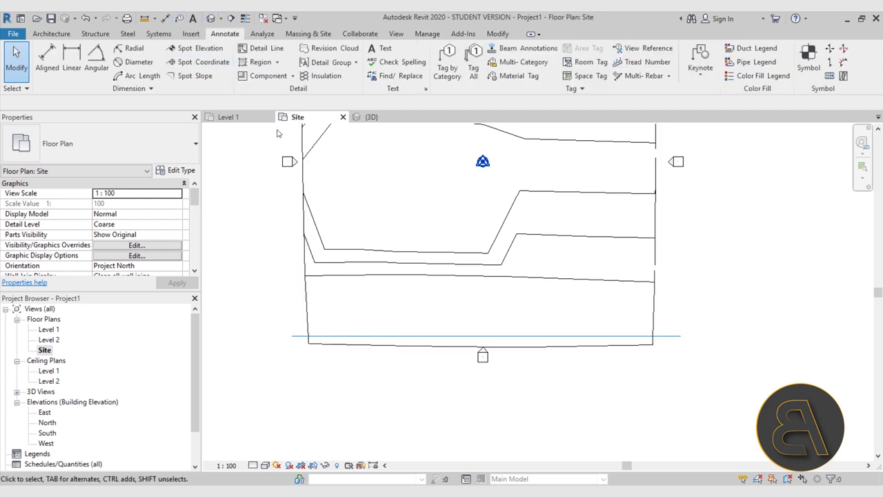
pyautogui.click(261, 48)
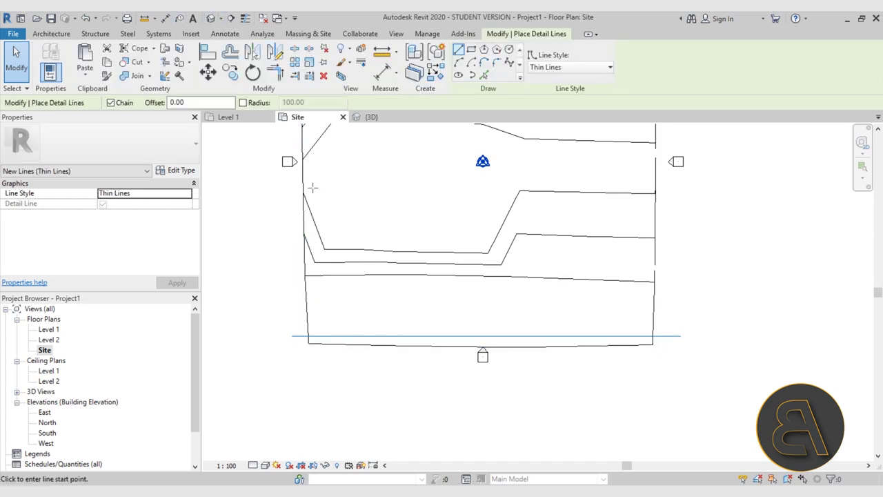
pyautogui.click(550, 69)
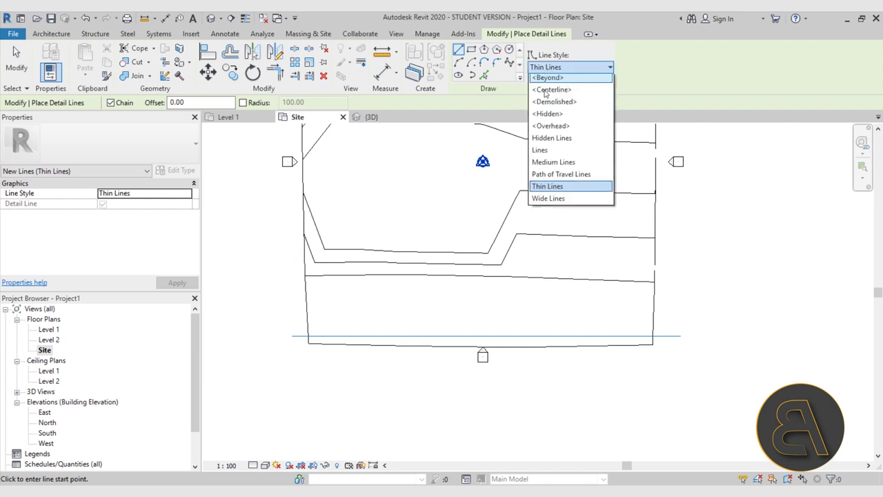
pyautogui.click(552, 166)
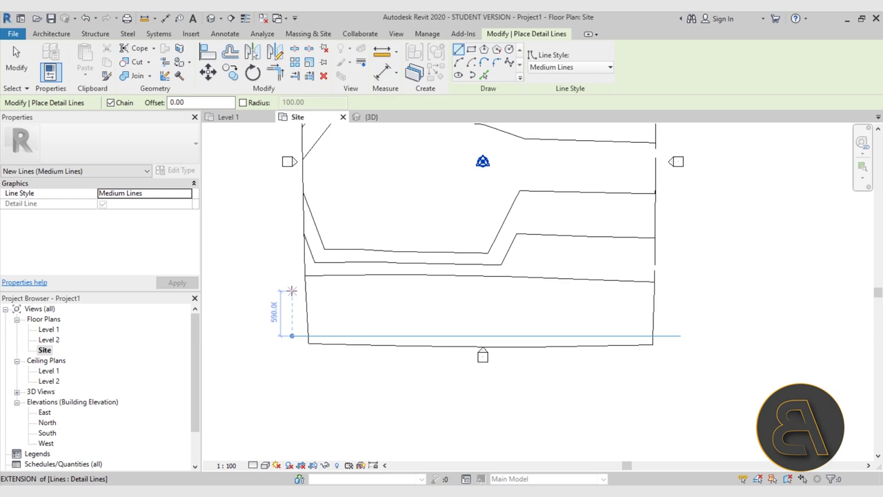
pyautogui.click(291, 290)
pyautogui.click(681, 290)
pyautogui.press('Escape')
# Draw two horizontal detail lines across the topography's north end, one along the north edge and one a short distance south of it
pyautogui.scroll(-3, 566, 279)
pyautogui.moveTo(566, 279); pyautogui.dragTo(535, 349, button='middle')
pyautogui.scroll(3, 366, 181)
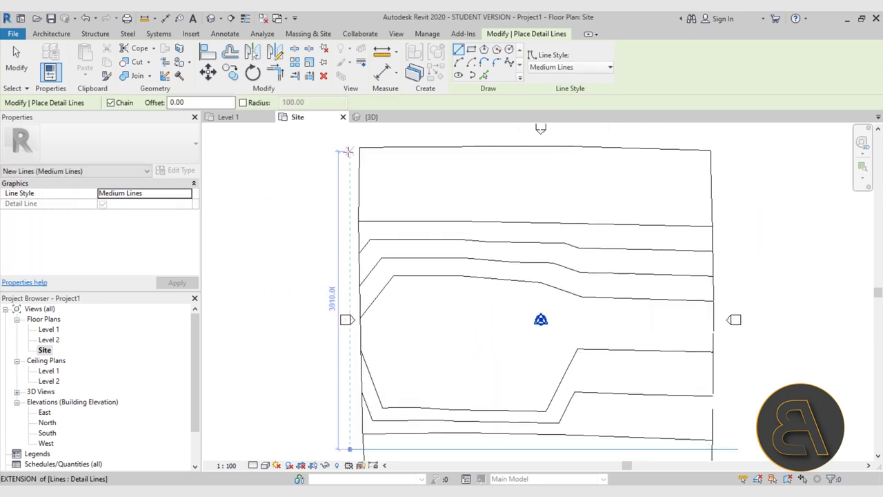
pyautogui.click(348, 152)
pyautogui.click(734, 153)
pyautogui.press('Escape')
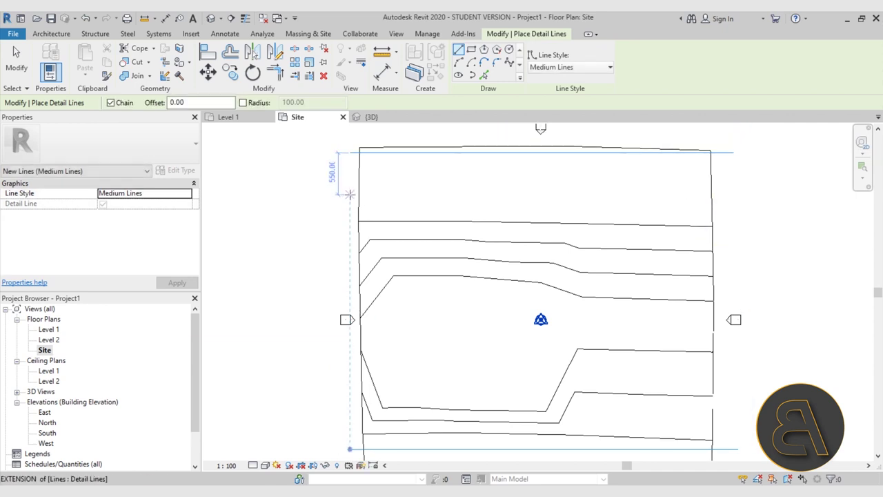
pyautogui.click(348, 199)
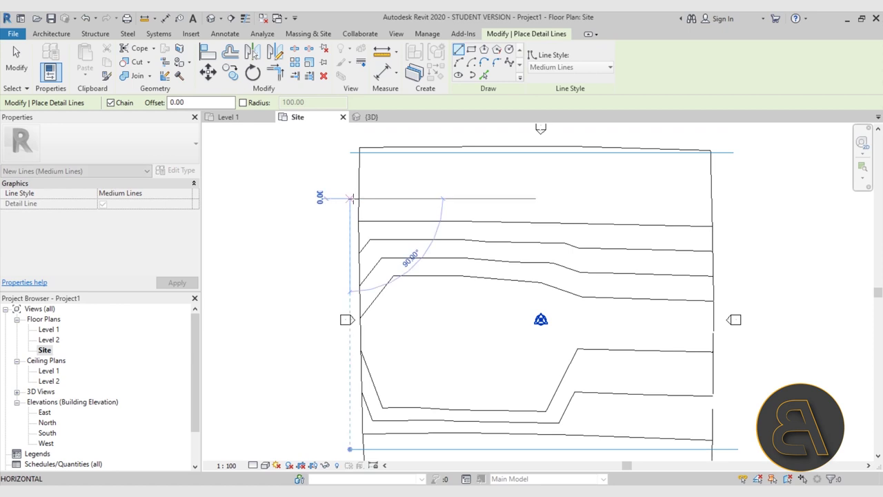
pyautogui.click(733, 199)
pyautogui.press('Escape')
# Draw two parallel vertical detail lines about 3290 cm long on the topography's east side, connecting the two inner horizontal lines
pyautogui.scroll(-3, 683, 210)
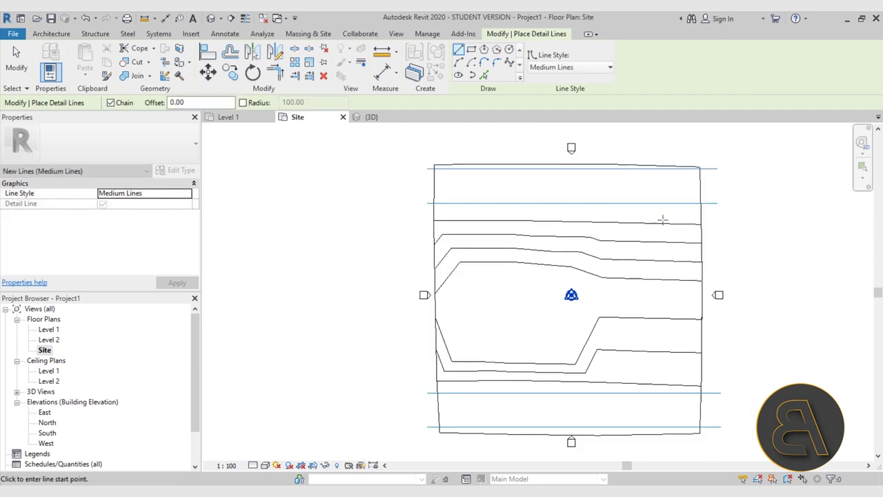
pyautogui.moveTo(655, 215); pyautogui.dragTo(514, 194, button='middle')
pyautogui.click(498, 183)
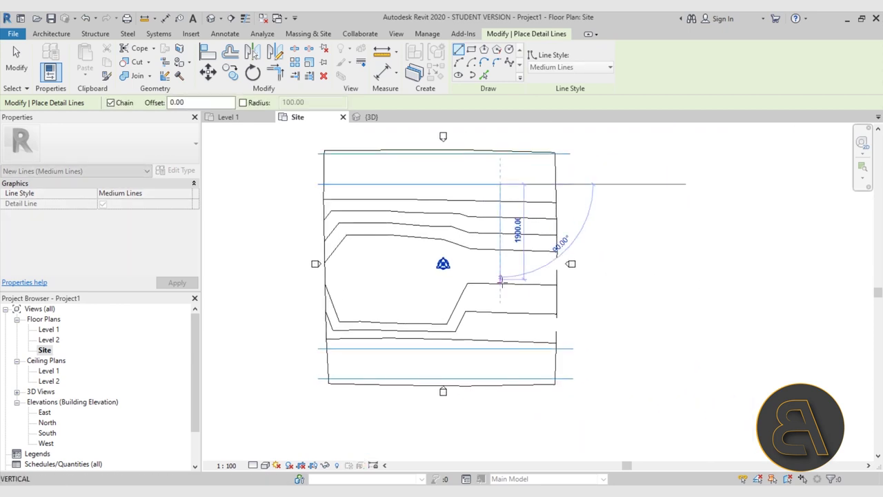
pyautogui.click(500, 347)
pyautogui.press('Escape')
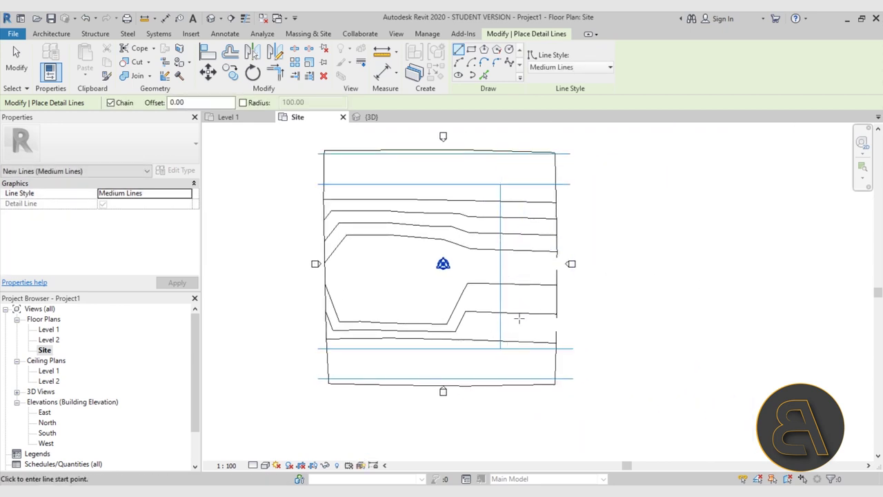
pyautogui.click(530, 184)
pyautogui.click(530, 345)
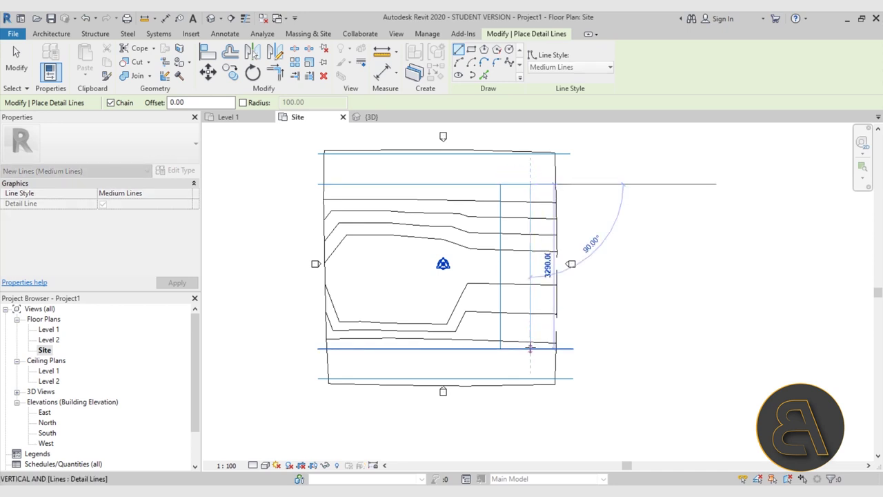
pyautogui.press('Escape')
# Draw chained detail lines for the flat area: west from the vertical road line, 1410 cm south, about 1560 cm east and about 850 cm north
pyautogui.scroll(3, 510, 249)
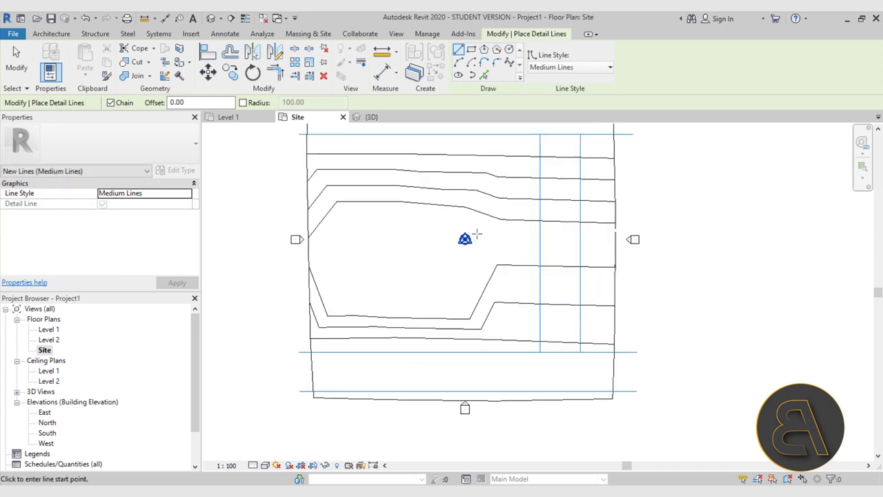
pyautogui.click(560, 214)
pyautogui.click(289, 214)
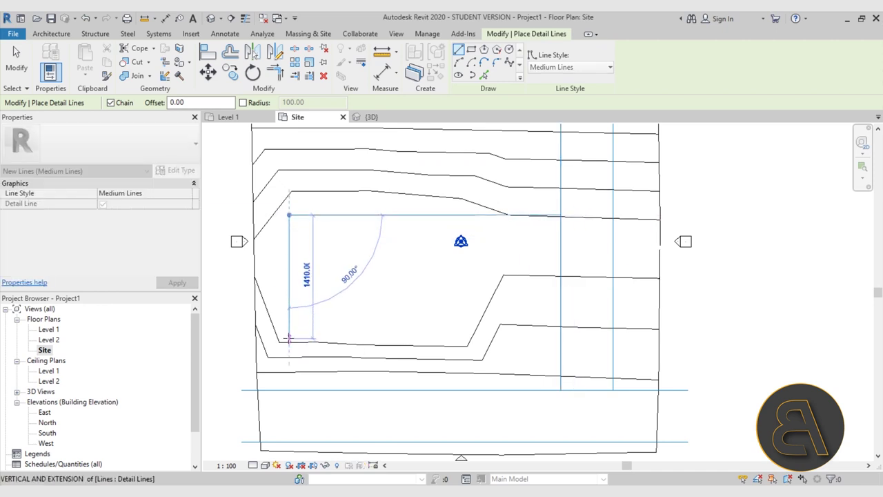
pyautogui.click(289, 338)
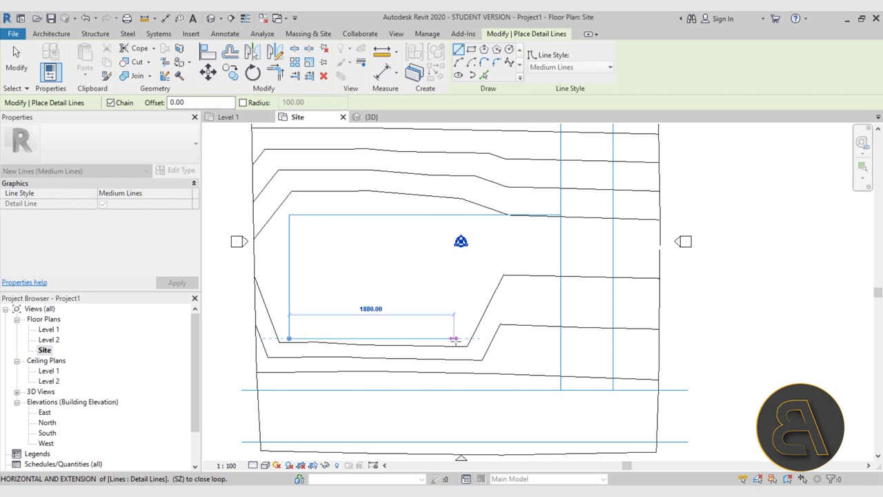
pyautogui.click(425, 338)
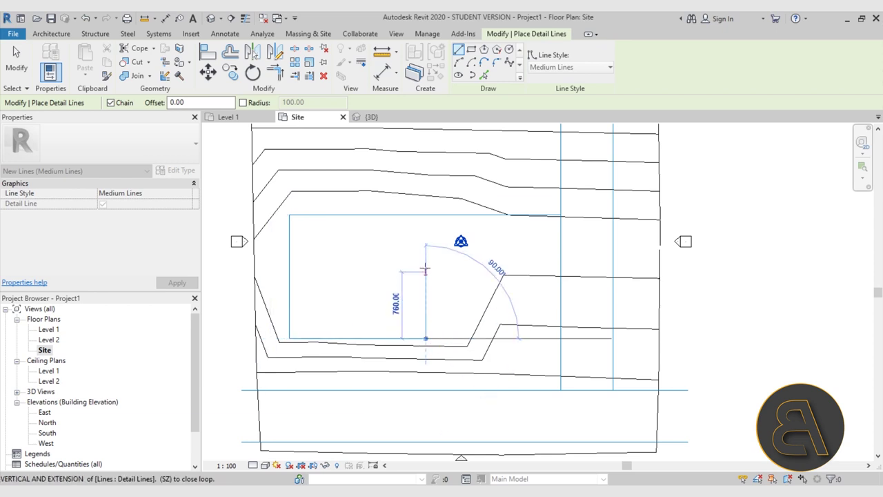
pyautogui.click(426, 264)
pyautogui.press('Escape')
pyautogui.press('Escape')
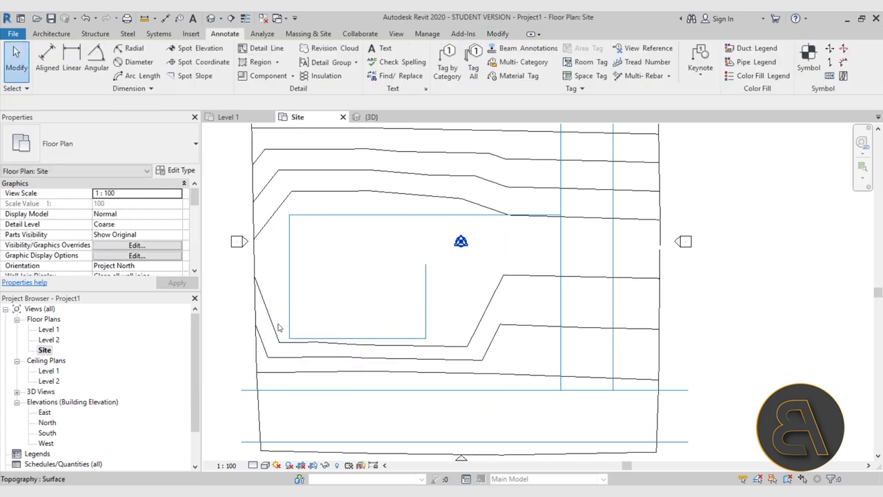
# Set the distance between the flat-area outline's two vertical lines to 1600 cm
pyautogui.click(426, 314)
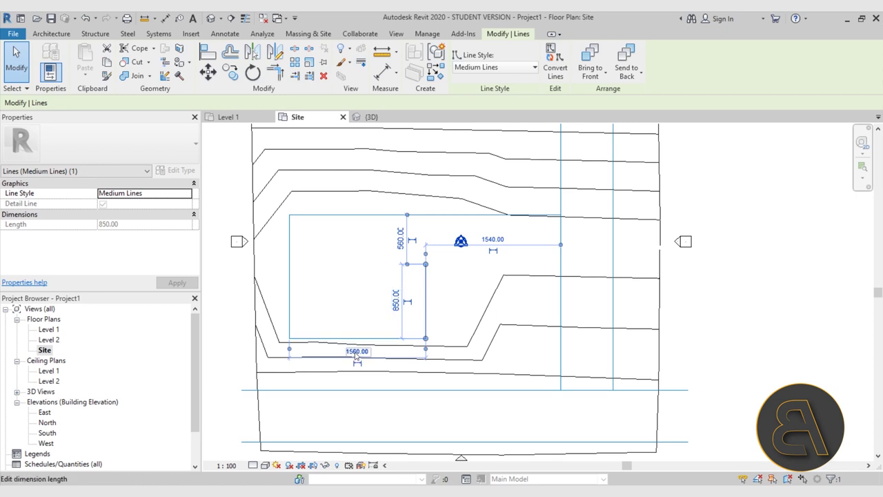
pyautogui.click(356, 353)
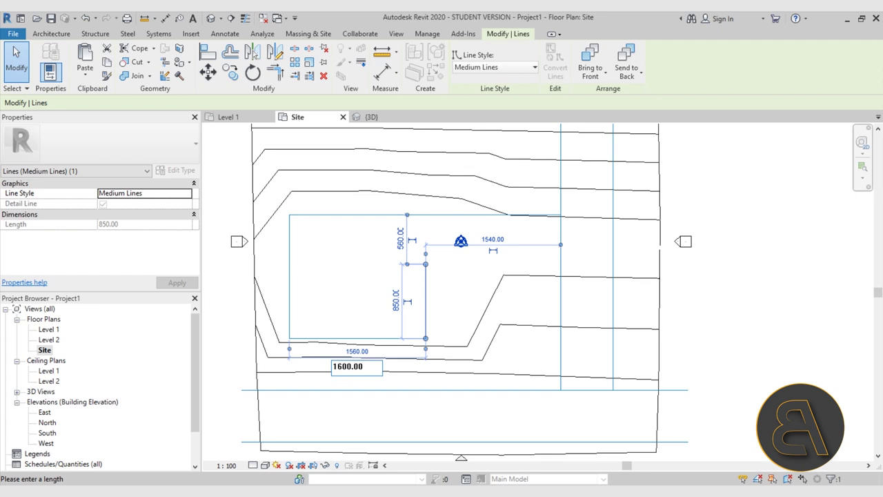
pyautogui.press('Return')
pyautogui.press('Escape')
pyautogui.press('Escape')
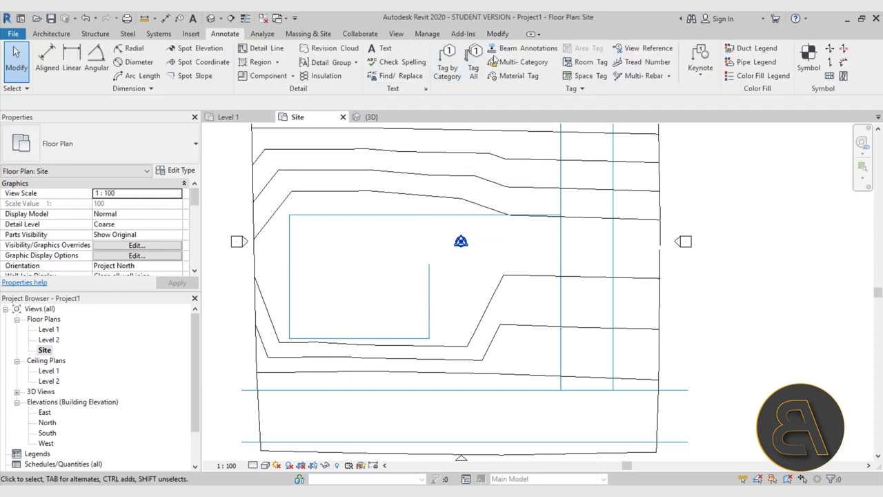
# Draw a horizontal detail line from the short vertical line's north end to the road's west line to finish the driveway edge
pyautogui.click(261, 47)
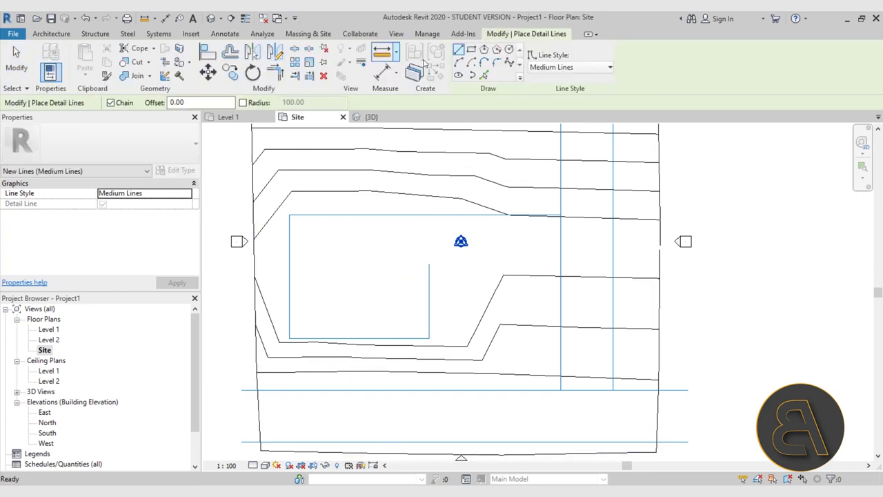
pyautogui.click(429, 264)
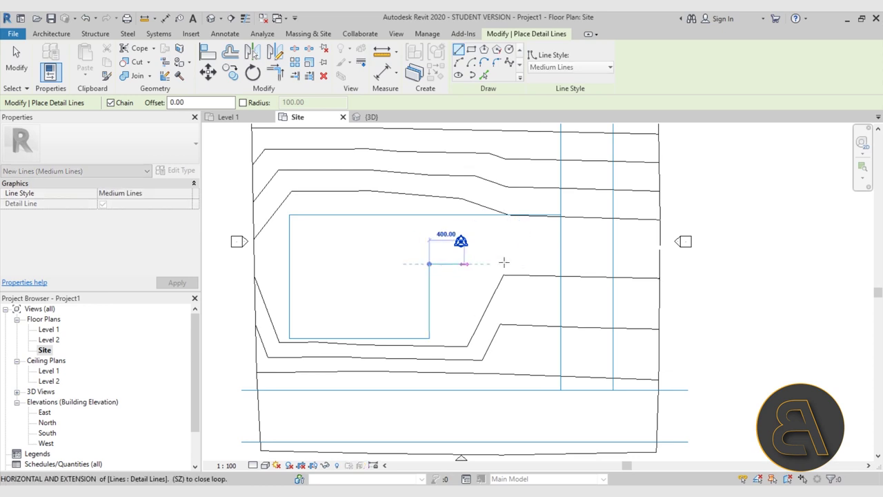
pyautogui.click(560, 264)
pyautogui.press('Escape')
pyautogui.press('Escape')
# Select both vertical lines of the flat-area outline and nudge them a short distance east
pyautogui.moveTo(448, 324); pyautogui.dragTo(294, 294)
pyautogui.press('Escape')
pyautogui.moveTo(454, 299); pyautogui.dragTo(285, 298)
pyautogui.click(285, 298)
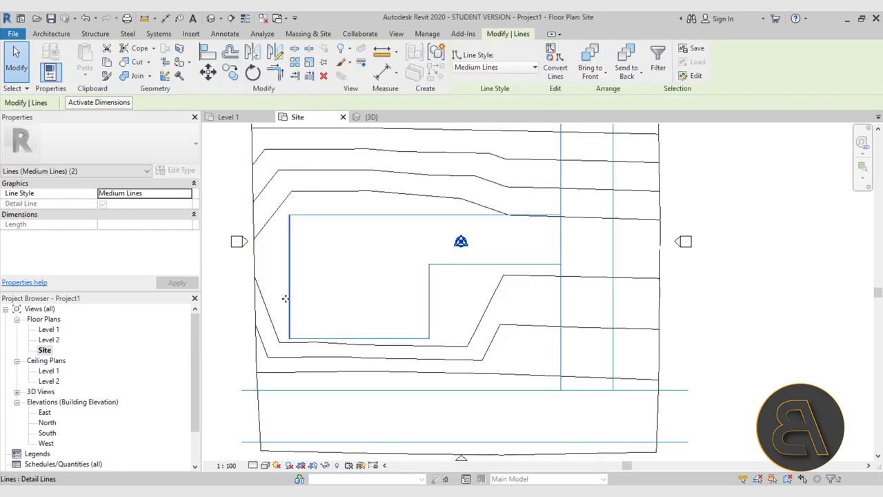
pyautogui.press('Right')
pyautogui.press('Right')
pyautogui.press('Right')
pyautogui.press('Right')
pyautogui.press('Right')
pyautogui.press('Right')
pyautogui.press('Right')
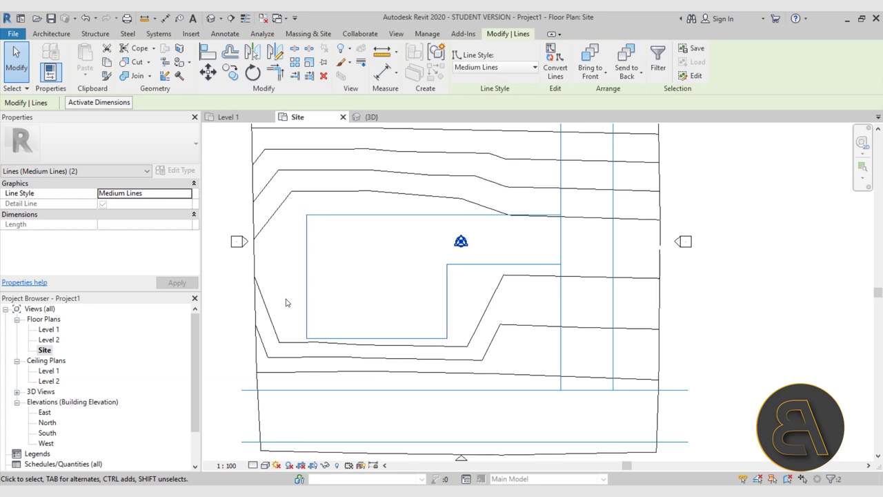
pyautogui.click(373, 282)
# Split the two inner horizontal road lines at the vertical road and the vertical road's west line at the driveway opening
pyautogui.scroll(-2, 461, 240)
pyautogui.moveTo(521, 262); pyautogui.dragTo(498, 268, button='middle')
pyautogui.moveTo(531, 215); pyautogui.dragTo(497, 261, button='middle')
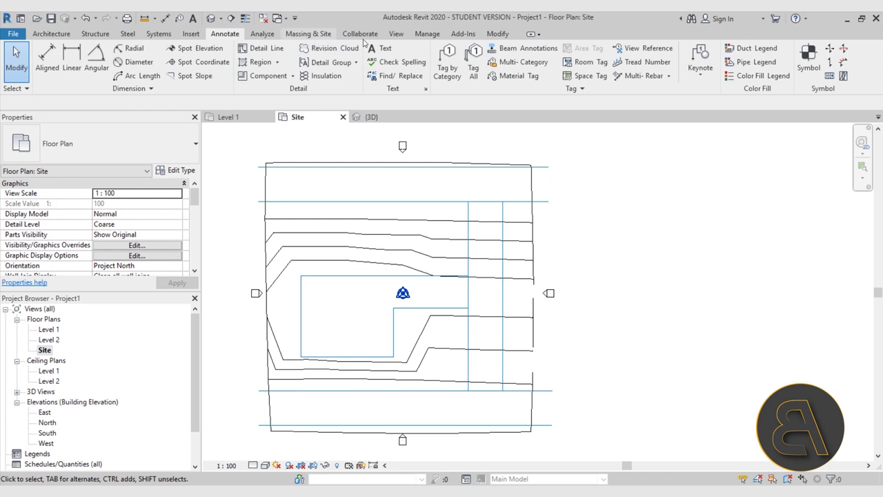
pyautogui.click(495, 34)
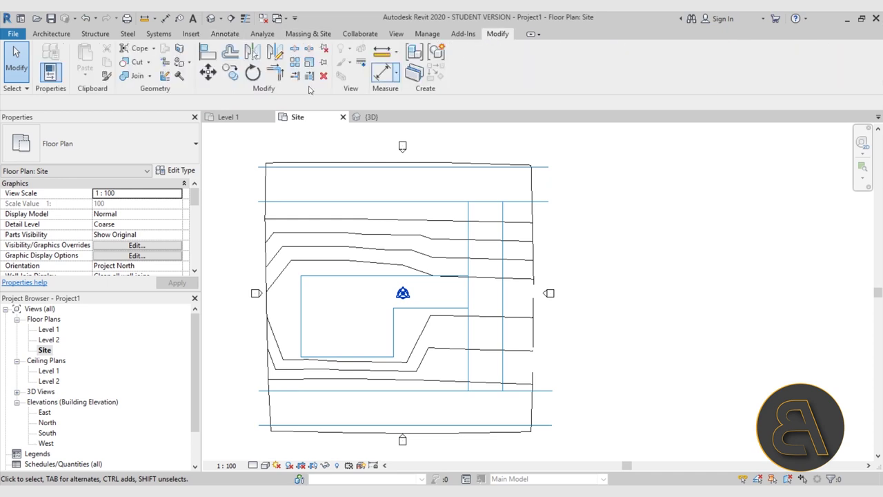
pyautogui.click(294, 49)
pyautogui.click(479, 201)
pyautogui.click(467, 289)
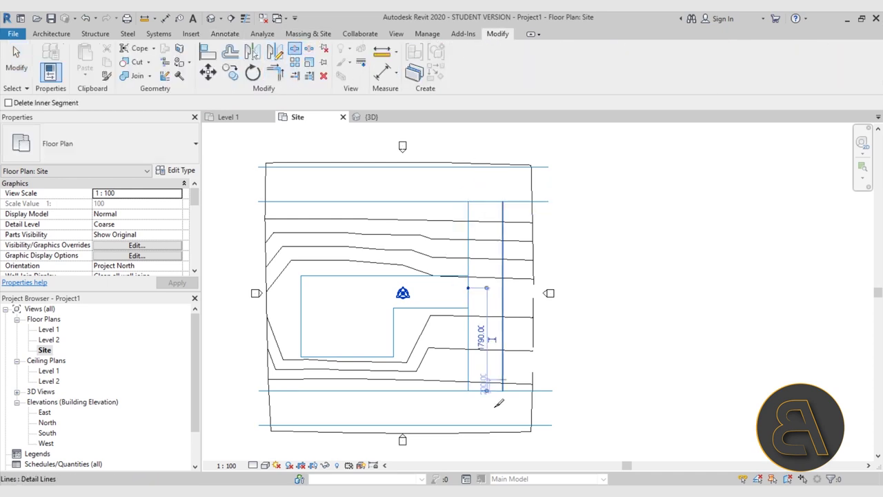
pyautogui.click(483, 391)
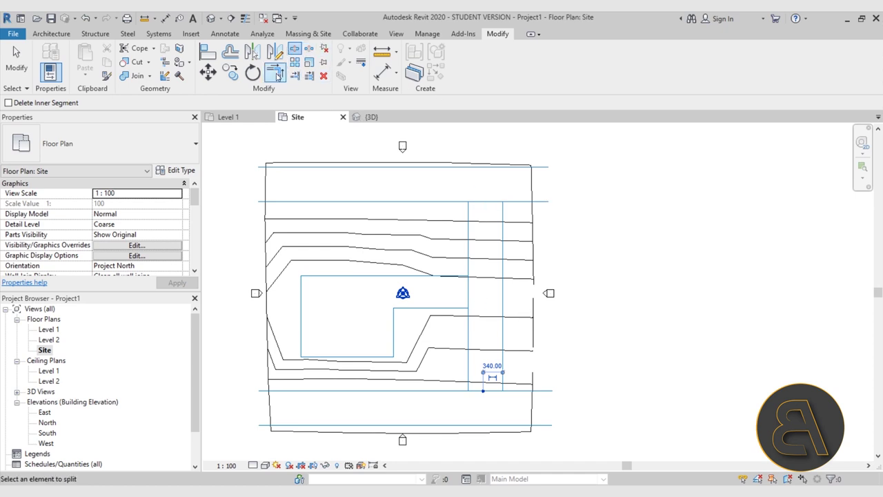
# Trim the north inner road line and the two vertical road lines into corners to open the north junction
pyautogui.click(275, 71)
pyautogui.click(457, 204)
pyautogui.click(469, 208)
pyautogui.click(504, 217)
pyautogui.click(518, 202)
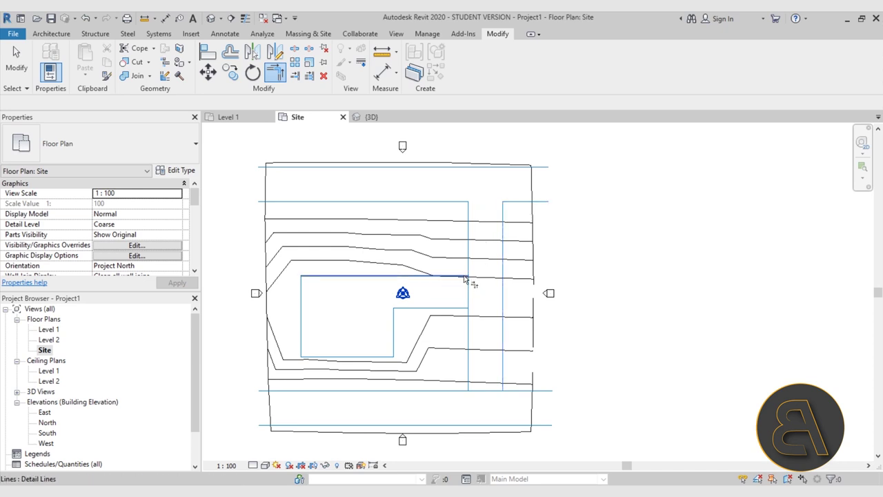
# Trim the driveway lines and the south inner road line to corners with the vertical road lines, opening the driveway and south junction
pyautogui.click(466, 308)
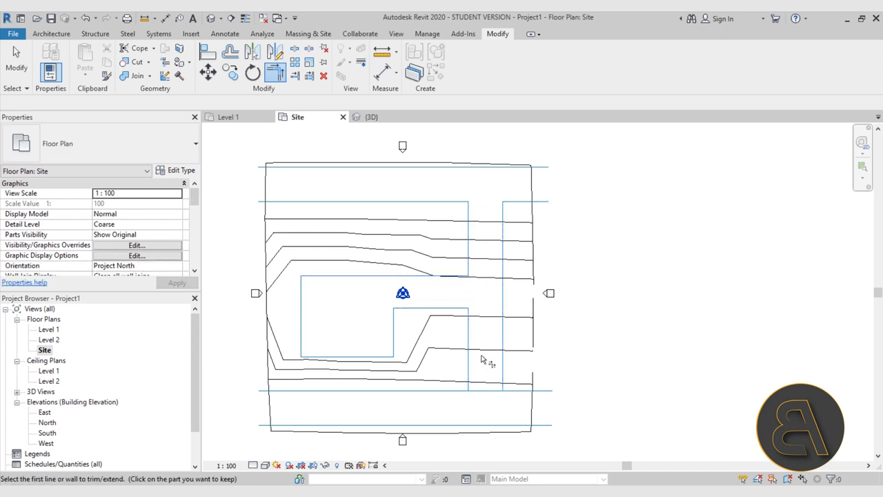
pyautogui.click(469, 367)
pyautogui.click(451, 392)
pyautogui.click(504, 379)
pyautogui.click(517, 390)
pyautogui.moveTo(455, 310); pyautogui.dragTo(455, 307, button='middle')
pyautogui.press('Escape')
pyautogui.press('Escape')
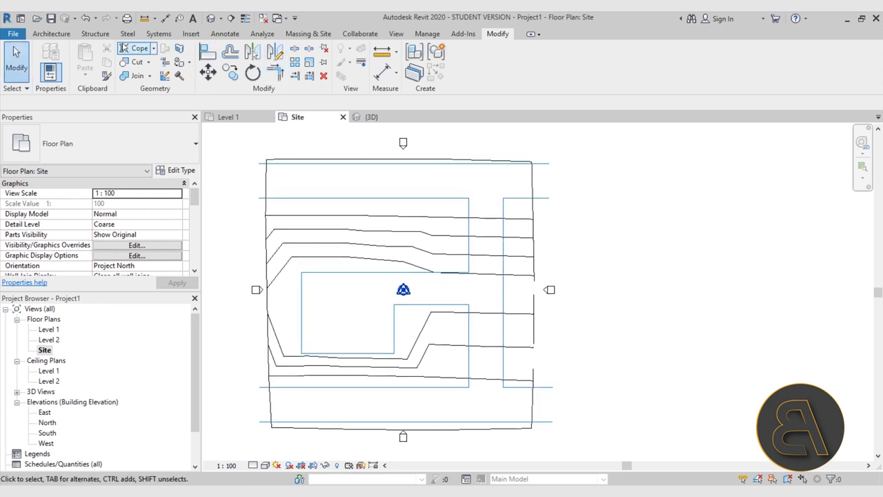
# Add a 300 cm radius fillet arc between the north inner road line and the vertical road's west line
pyautogui.click(225, 34)
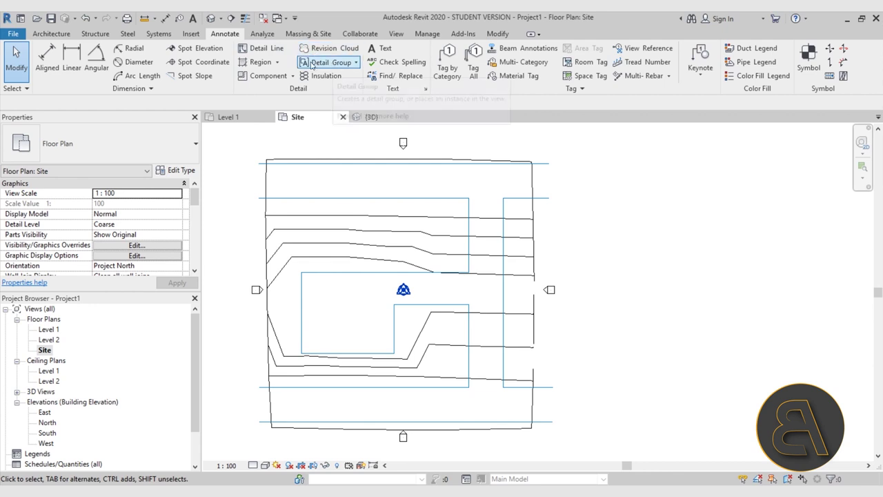
pyautogui.click(270, 53)
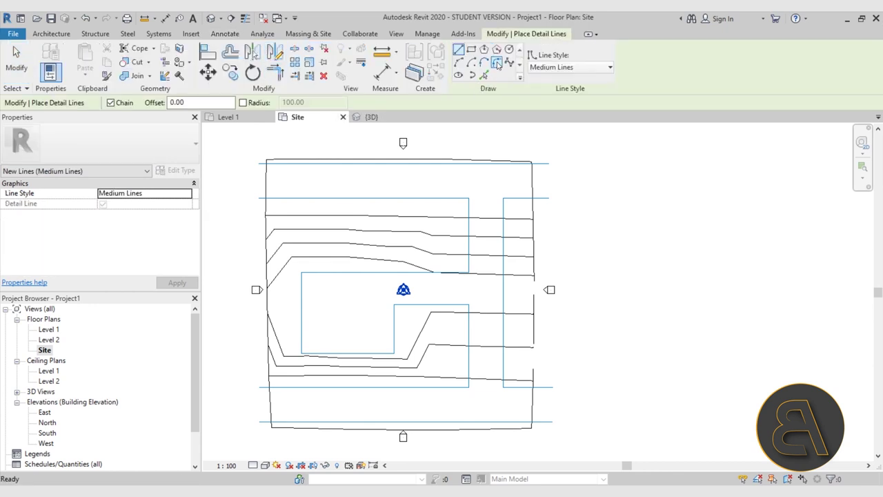
pyautogui.click(496, 63)
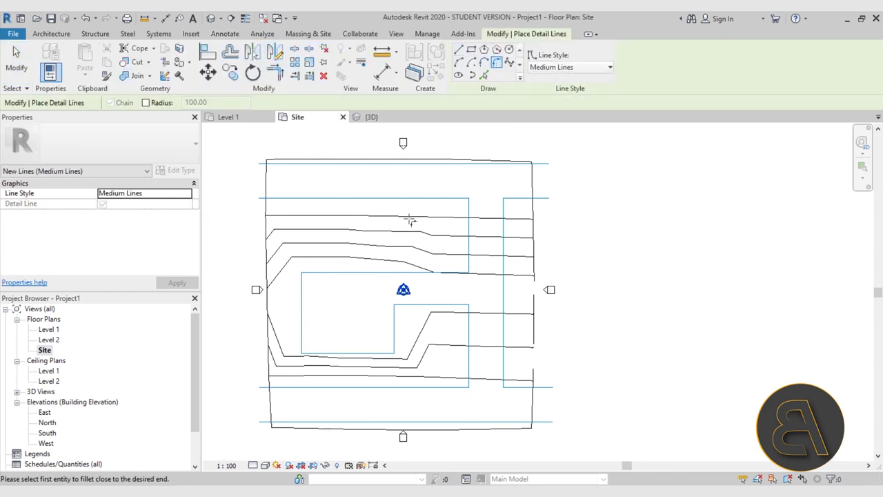
pyautogui.scroll(2, 459, 205)
pyautogui.click(165, 103)
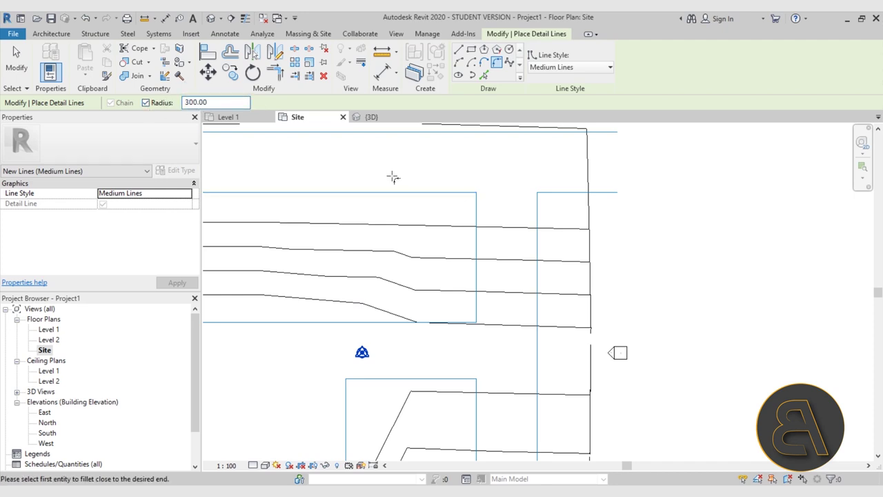
pyautogui.click(449, 194)
pyautogui.click(475, 216)
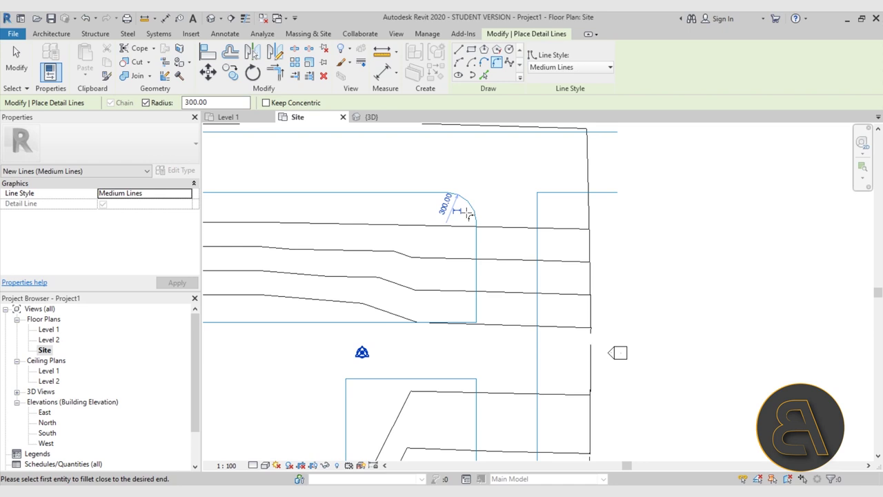
# Set the radius of the new fillet arc at the north junction to 500 cm
pyautogui.click(445, 204)
pyautogui.write('5')
pyautogui.press('Return')
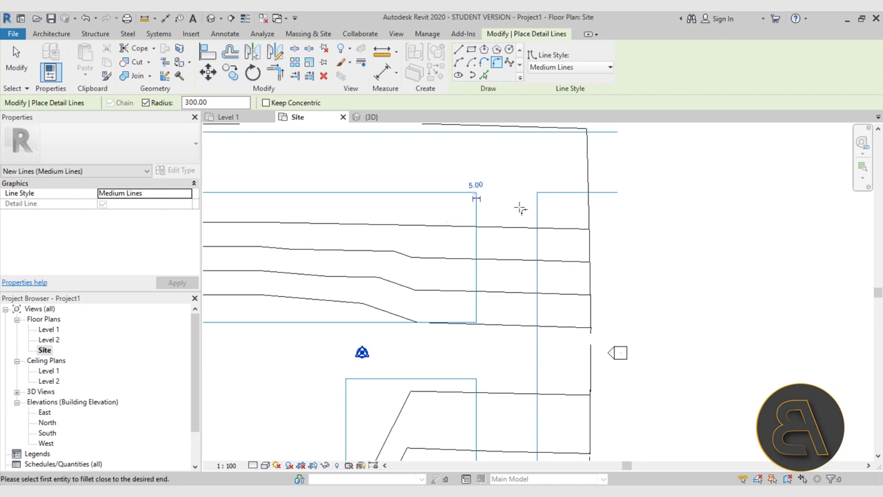
pyautogui.click(483, 183)
pyautogui.write('600')
pyautogui.press('Return')
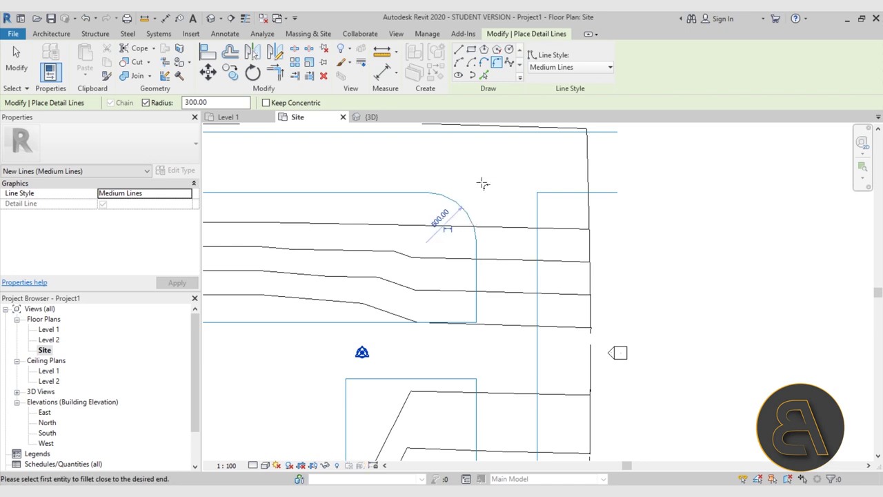
# Set the fillet radius to 500 cm and round both corners of the vertical road's east line
pyautogui.click(193, 102)
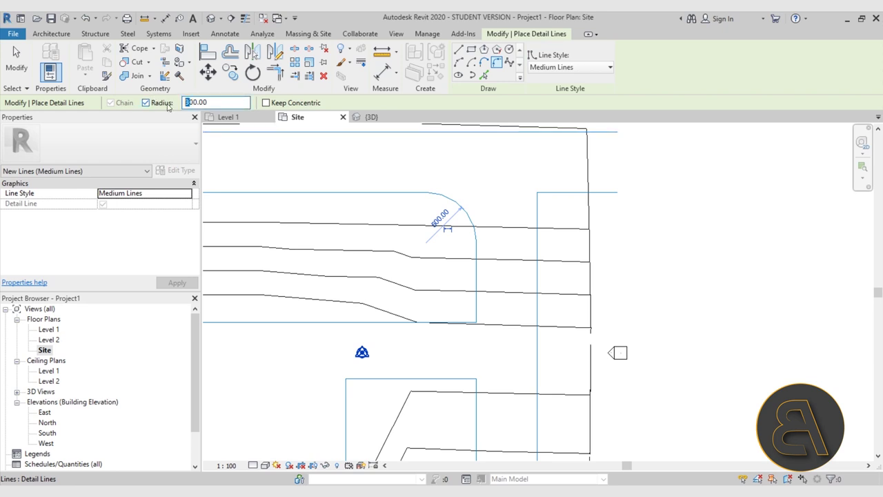
pyautogui.click(537, 232)
pyautogui.click(579, 194)
pyautogui.scroll(-2, 590, 292)
pyautogui.moveTo(590, 291); pyautogui.dragTo(524, 147, button='middle')
pyautogui.click(489, 283)
pyautogui.click(513, 299)
# Fillet the vertical road's west line at the south junction and at both driveway corners with the 500 cm radius
pyautogui.click(451, 287)
pyautogui.click(435, 299)
pyautogui.click(450, 227)
pyautogui.click(439, 204)
pyautogui.click(431, 167)
pyautogui.click(449, 148)
pyautogui.scroll(-1, 487, 210)
pyautogui.moveTo(487, 210)
pyautogui.mouseDown(button='middle')
pyautogui.moveTo(485, 319)
pyautogui.moveTo(451, 288)
pyautogui.mouseUp(button='middle')
pyautogui.press('Escape')
pyautogui.press('Escape')
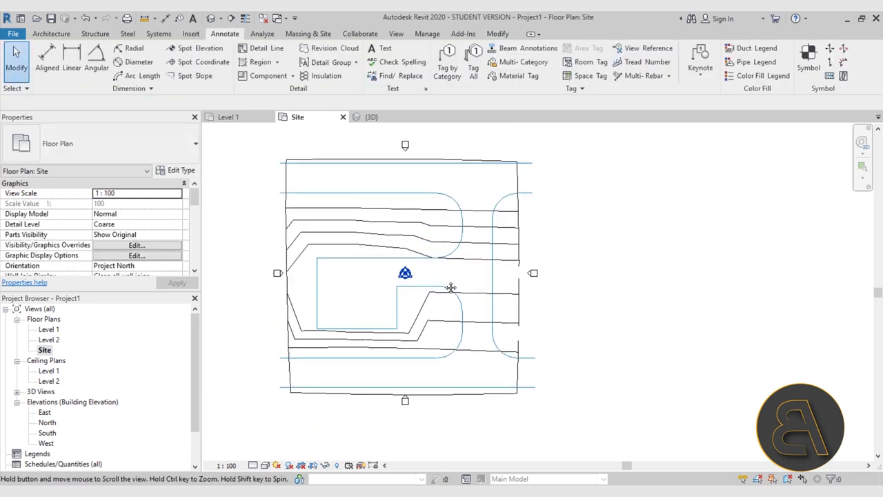
pyautogui.moveTo(404, 364); pyautogui.dragTo(414, 343, button='middle')
pyautogui.moveTo(322, 277); pyautogui.dragTo(320, 290, button='middle')
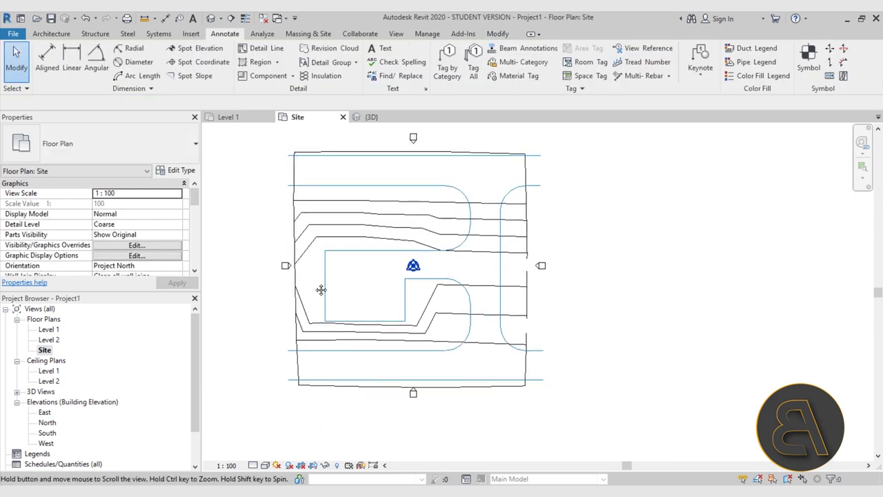
pyautogui.scroll(3, 351, 304)
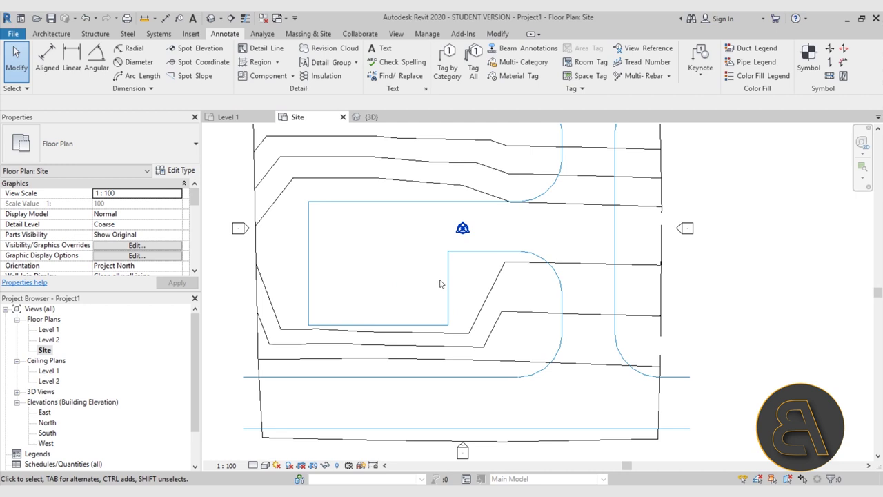
pyautogui.scroll(-2, 440, 283)
pyautogui.moveTo(440, 284); pyautogui.dragTo(407, 310, button='middle')
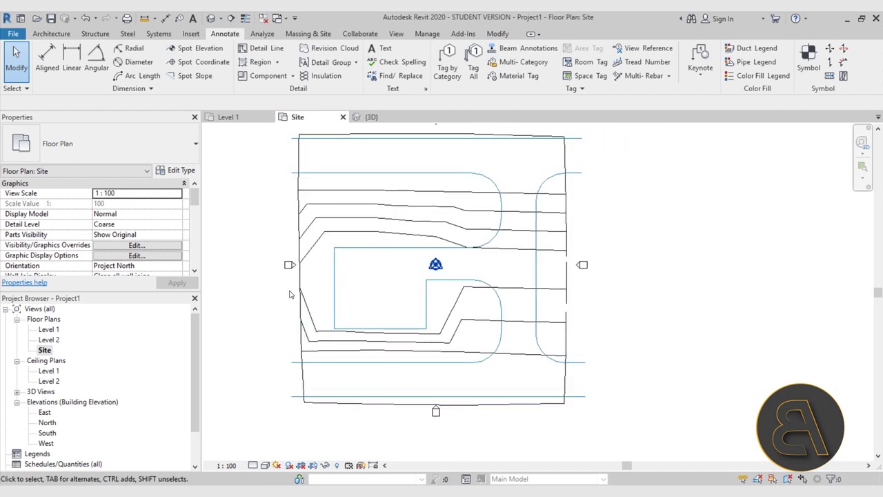
# Split the toposurface along the connected chain formed by the inner road lines, filleted corners and flat-area outline
pyautogui.click(295, 34)
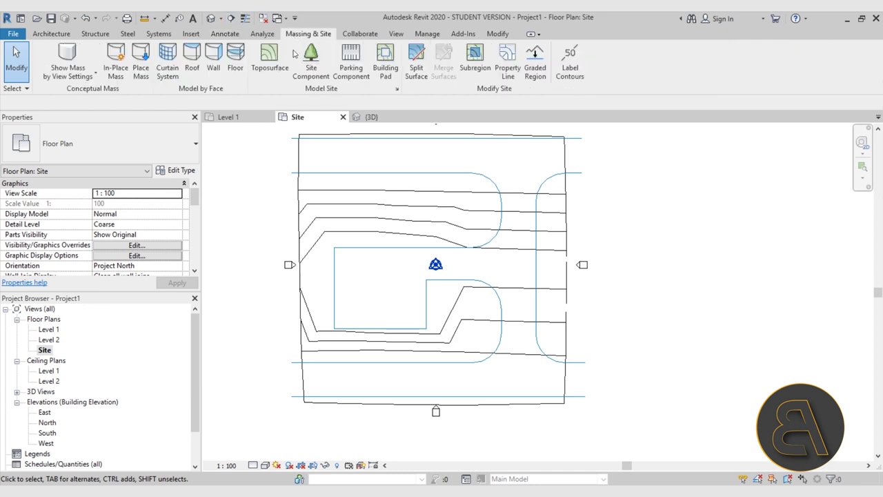
pyautogui.click(414, 72)
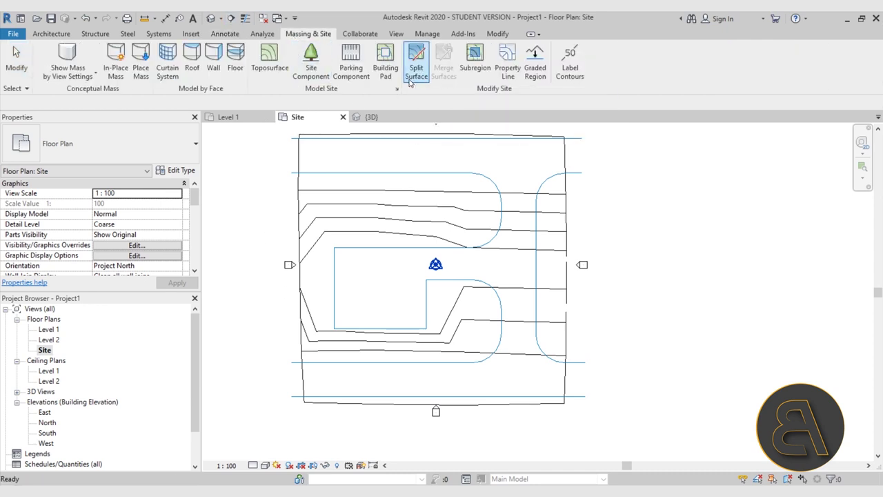
pyautogui.click(295, 199)
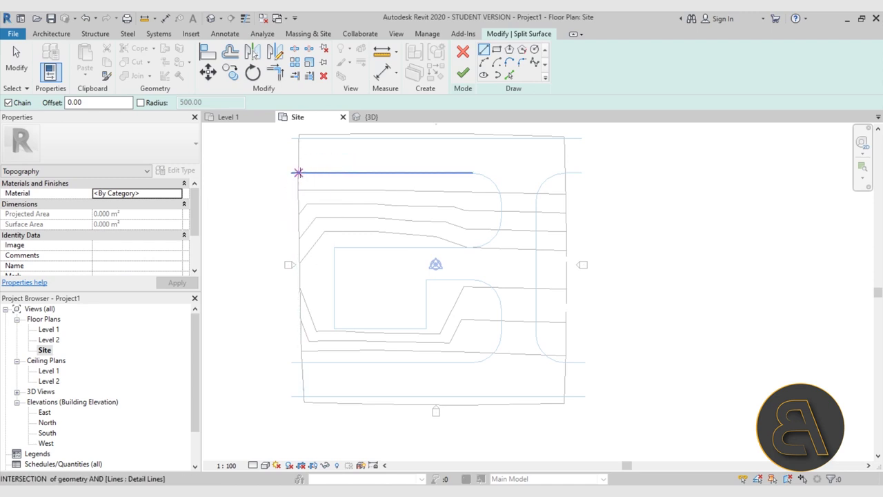
pyautogui.click(510, 76)
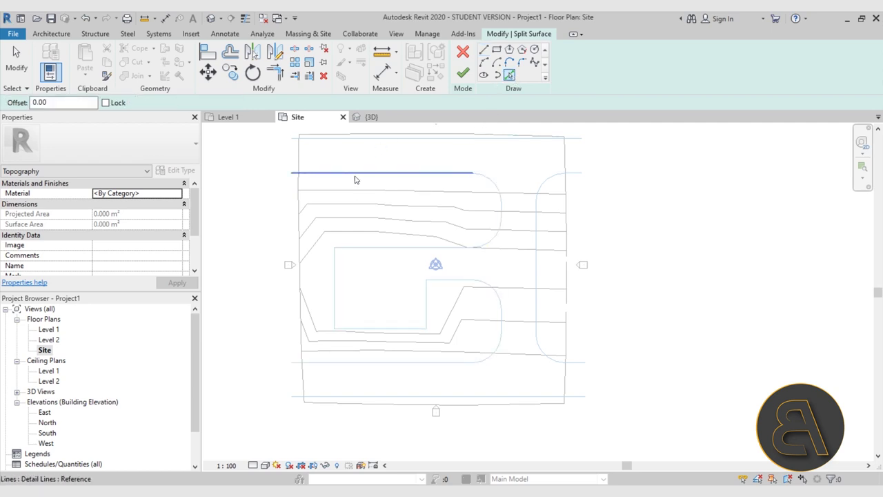
pyautogui.press('Tab')
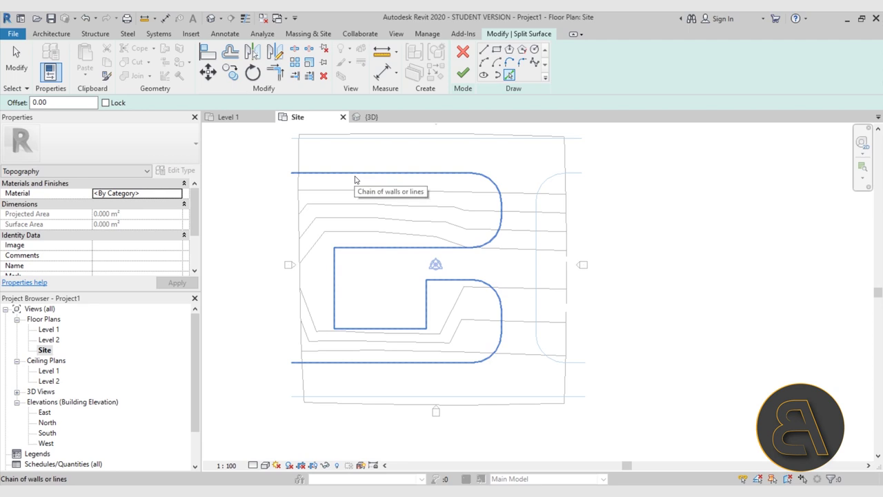
pyautogui.click(356, 180)
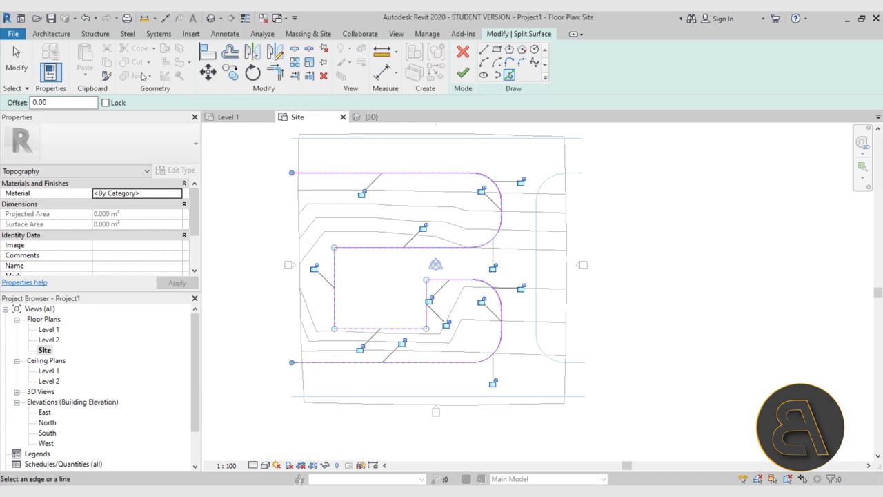
pyautogui.click(16, 62)
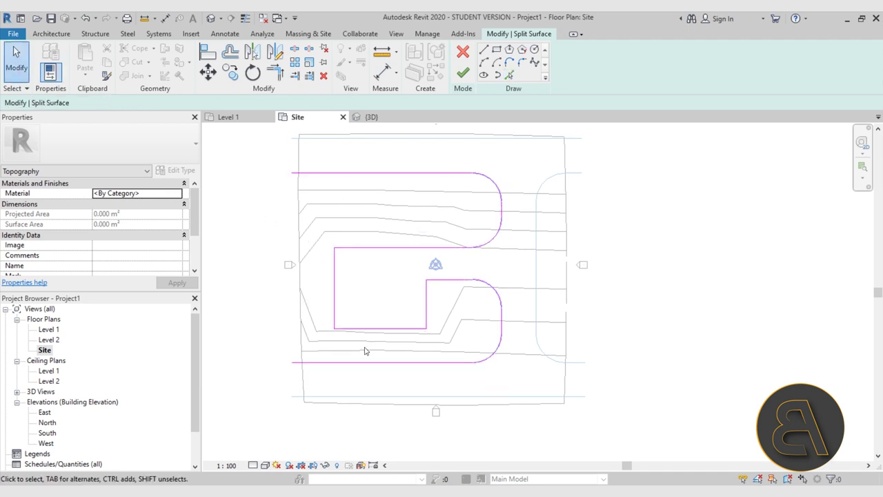
pyautogui.click(463, 72)
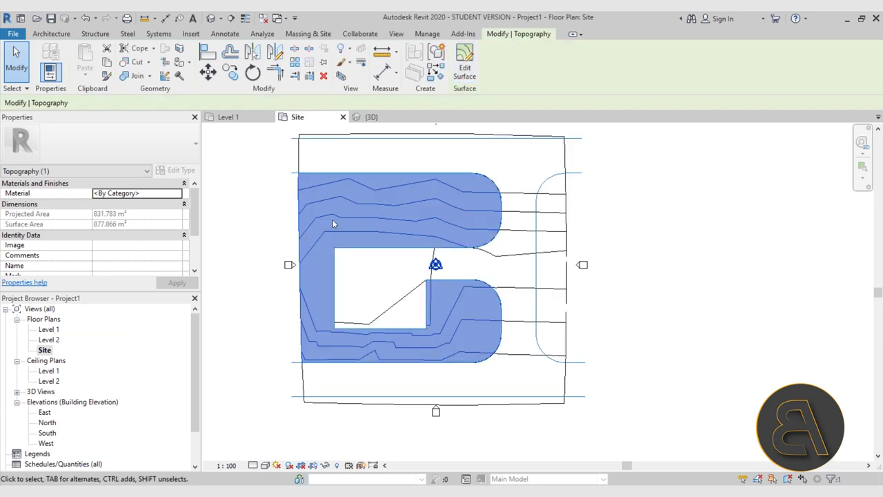
pyautogui.click(240, 201)
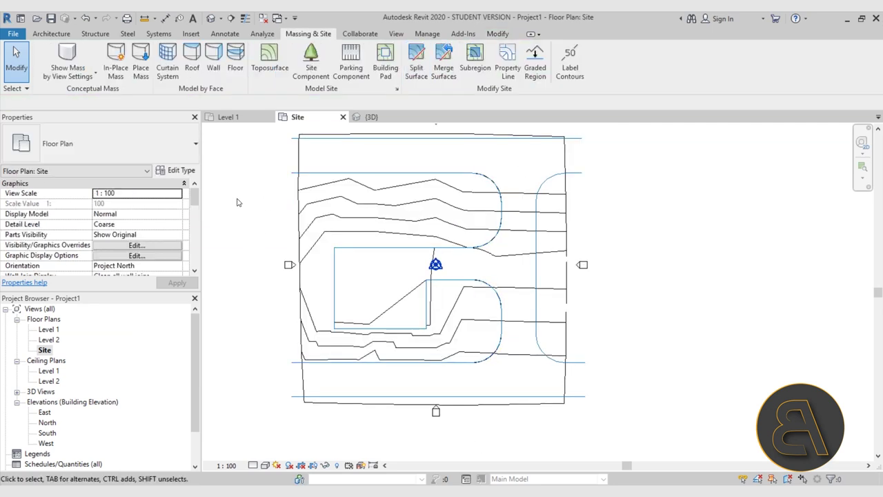
# Split the remaining surface along the connected chain of the vertical road's east line and its rounded corners
pyautogui.click(416, 78)
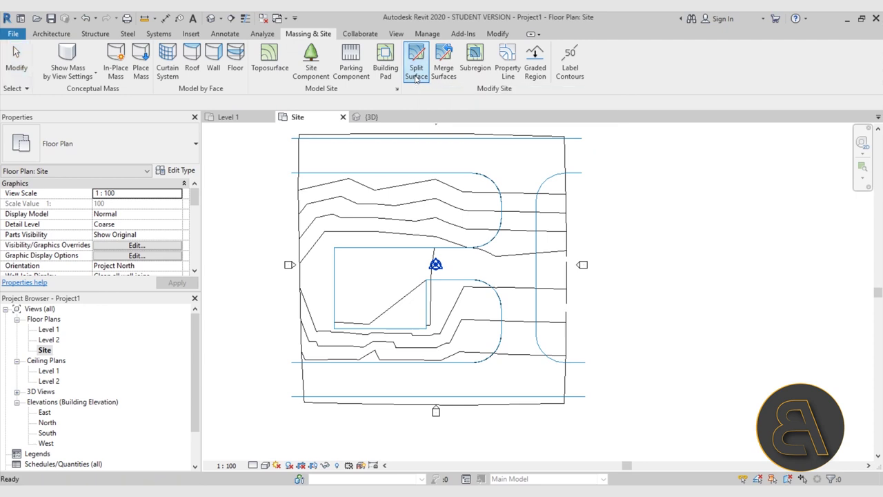
pyautogui.click(395, 136)
pyautogui.click(510, 75)
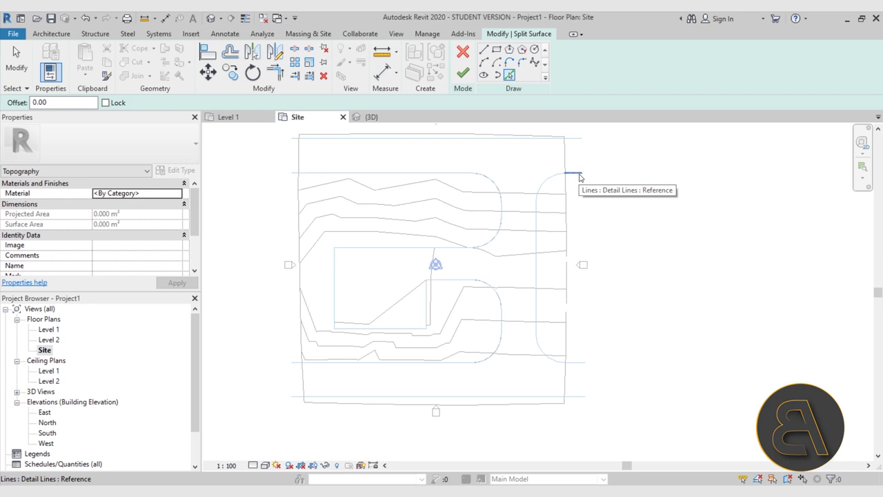
pyautogui.press('Tab')
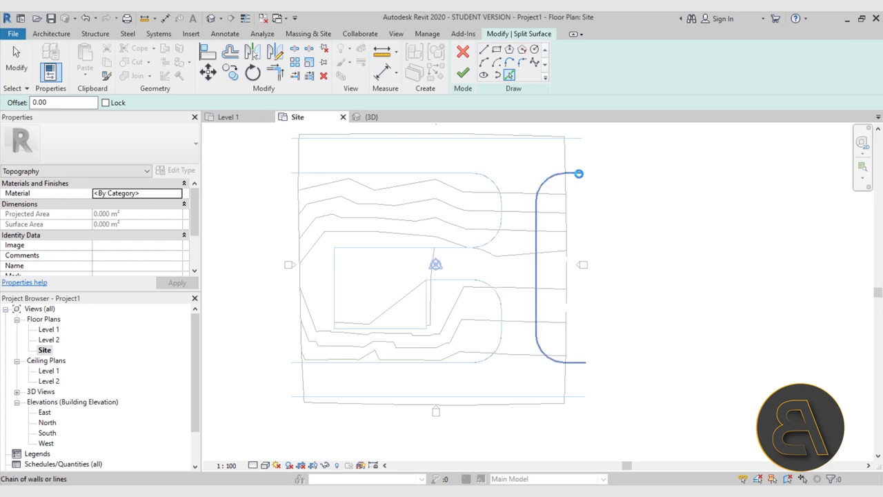
pyautogui.click(579, 177)
pyautogui.click(462, 73)
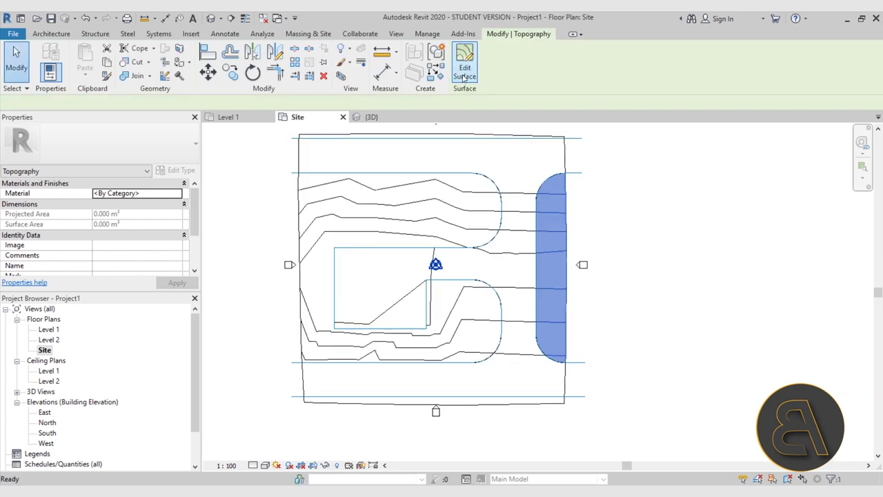
pyautogui.click(628, 255)
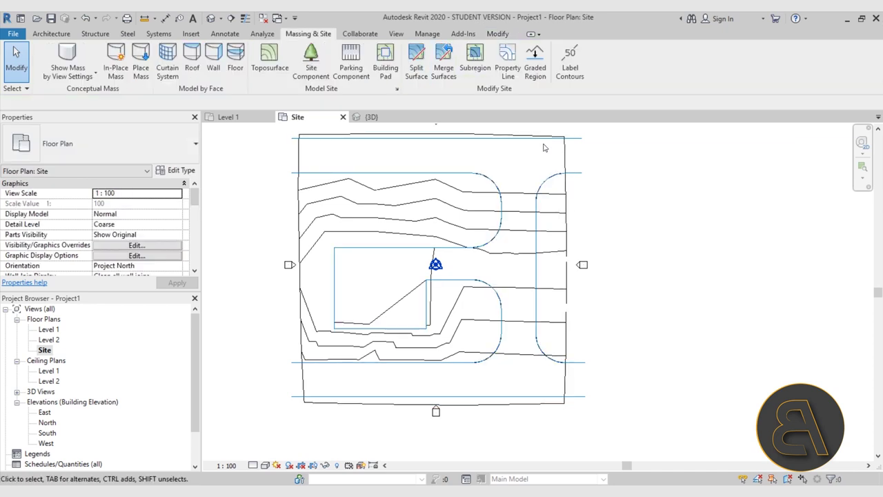
# Split the remaining road surface along the outer line of the north road
pyautogui.click(492, 144)
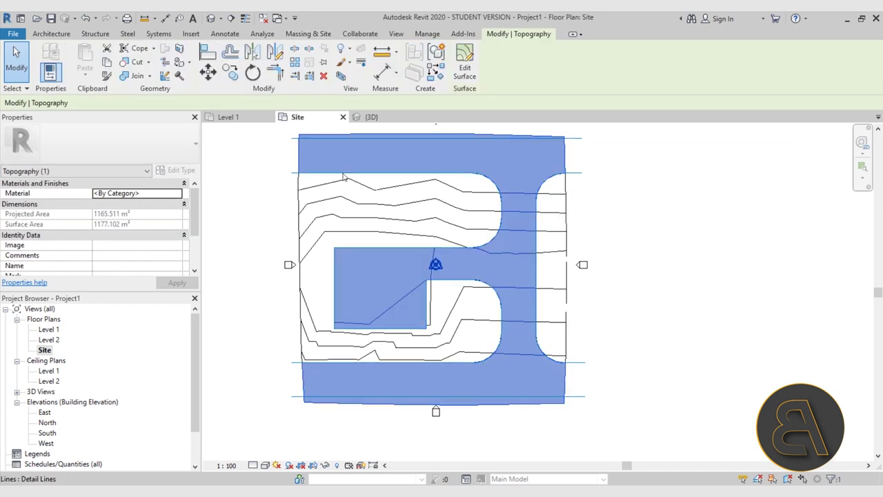
pyautogui.click(305, 408)
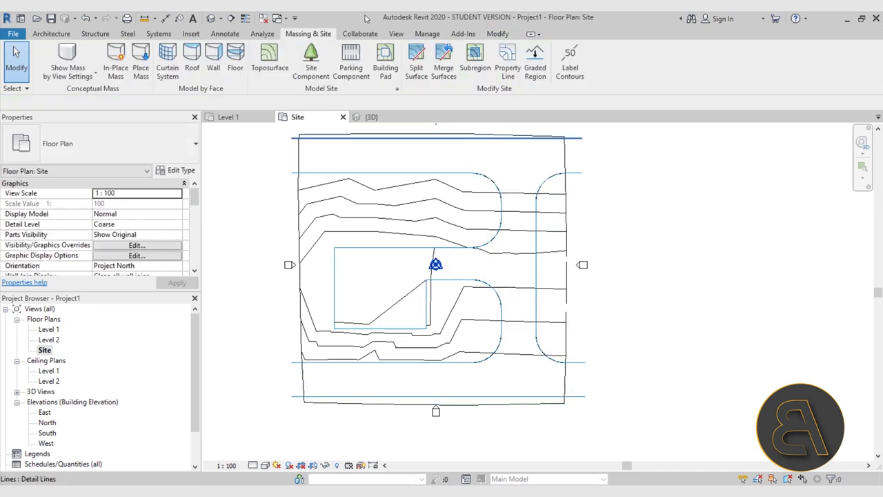
pyautogui.click(416, 63)
pyautogui.click(479, 133)
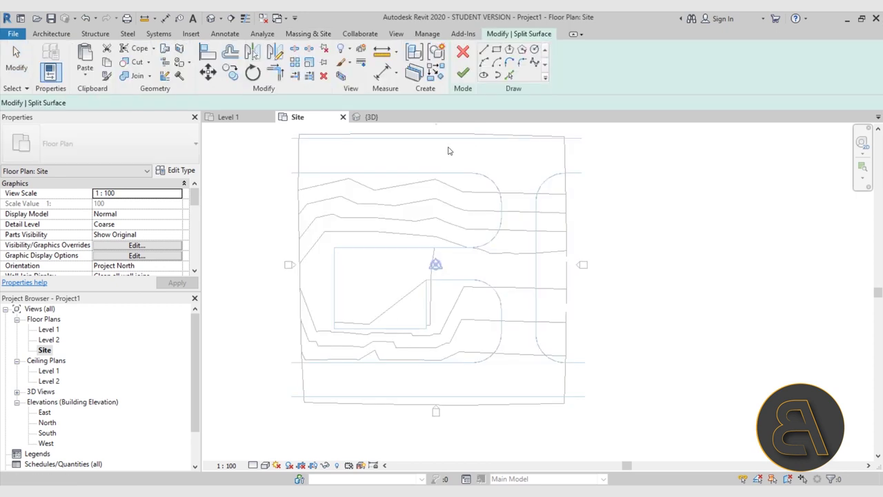
pyautogui.click(509, 75)
pyautogui.click(417, 137)
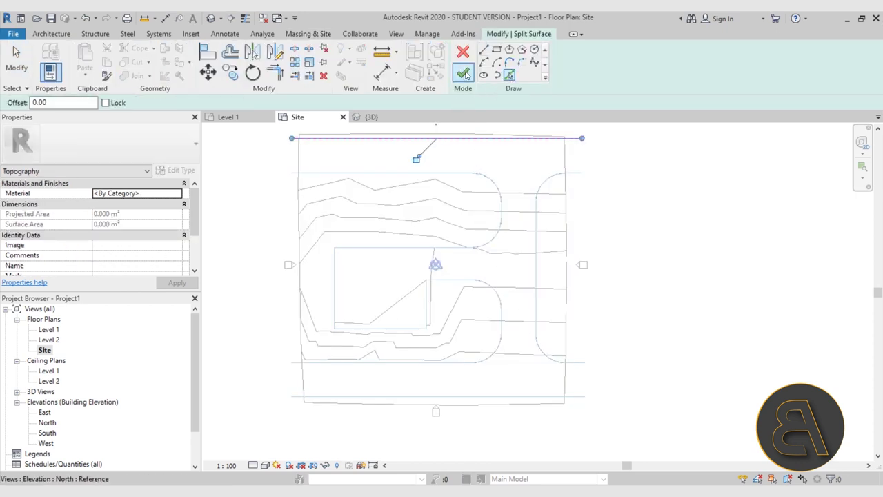
pyautogui.click(463, 72)
pyautogui.click(592, 123)
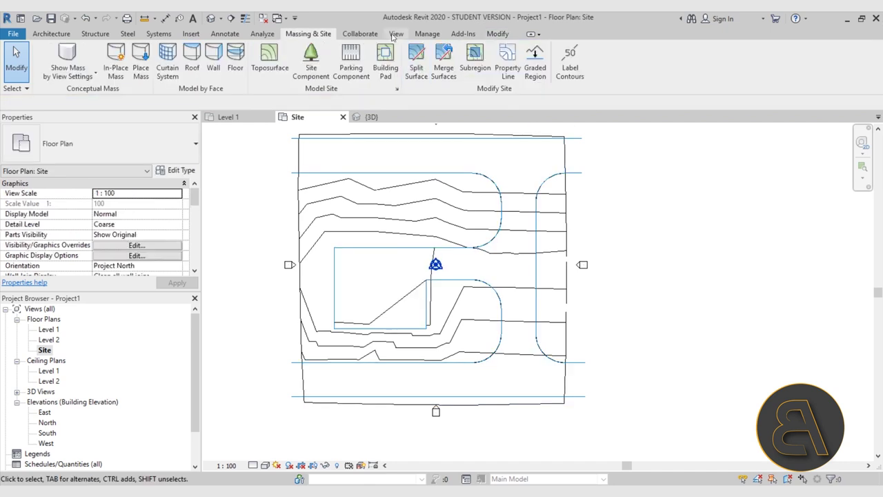
# Split the road surface along the outer line of the south road and check the resulting road piece
pyautogui.click(416, 67)
pyautogui.click(486, 402)
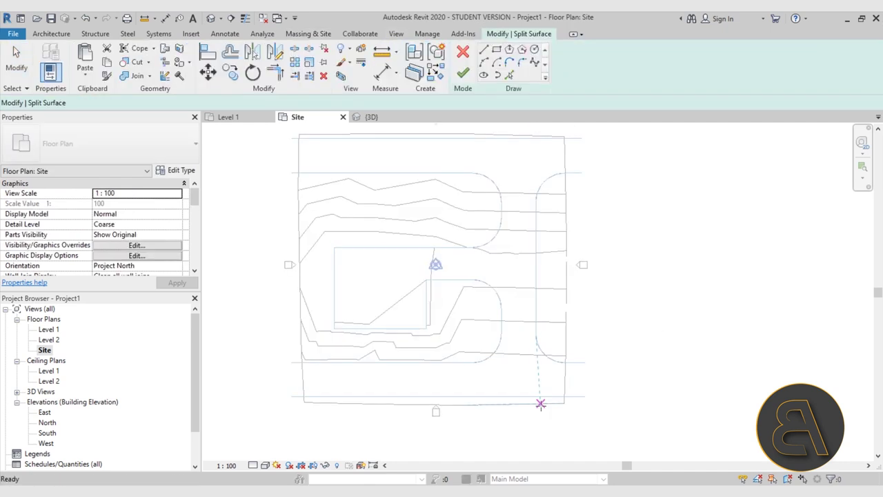
pyautogui.click(508, 75)
pyautogui.click(584, 396)
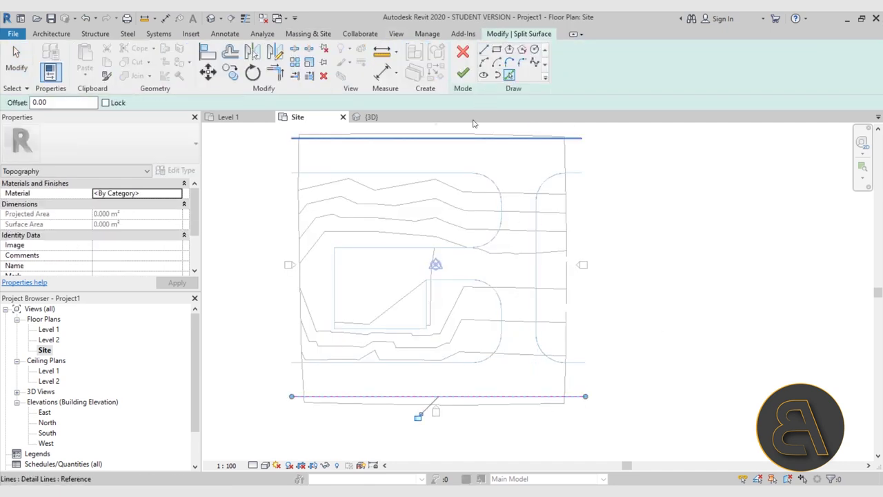
pyautogui.click(460, 75)
pyautogui.click(641, 239)
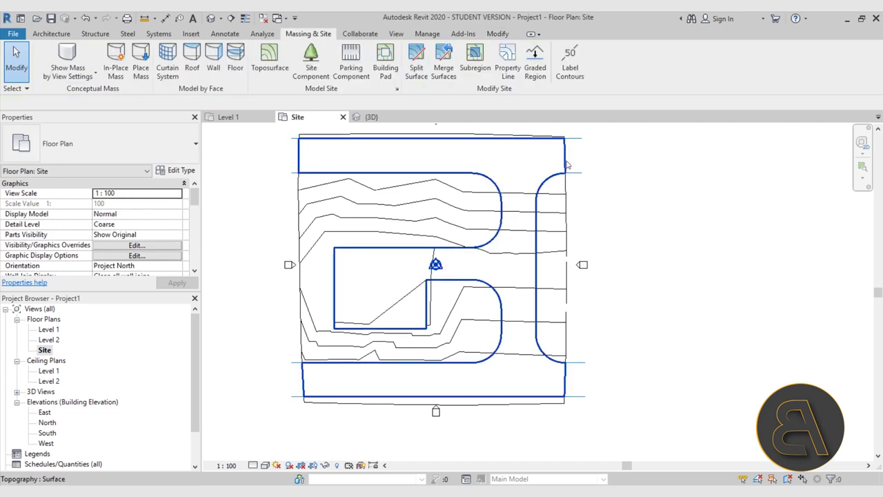
pyautogui.click(321, 153)
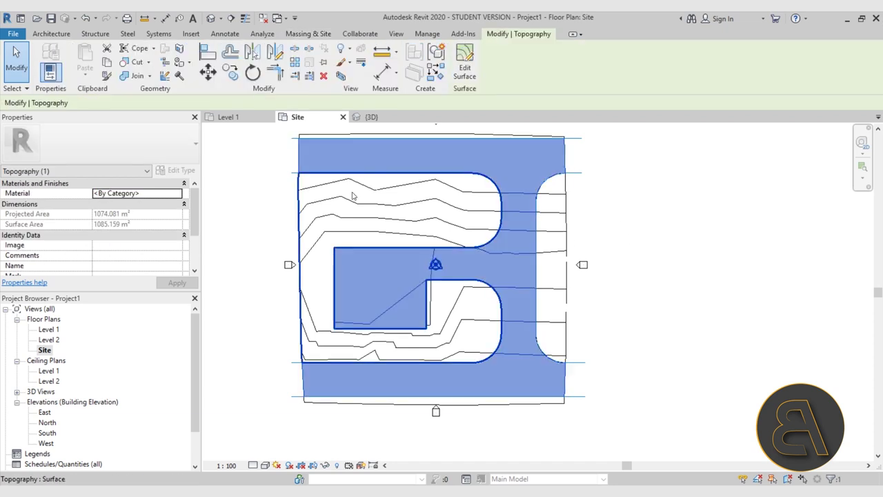
pyautogui.click(280, 226)
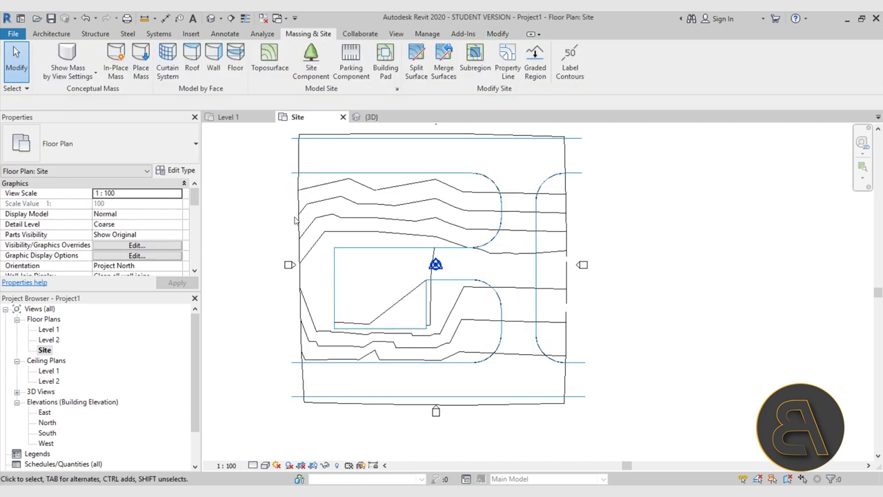
# Find the Plant material by searching for "grass" and assign it to the four surface pieces outside the roads and flat area
pyautogui.click(295, 221)
pyautogui.moveTo(279, 220)
pyautogui.mouseDown(button='middle')
pyautogui.moveTo(286, 211)
pyautogui.moveTo(279, 235)
pyautogui.mouseUp(button='middle')
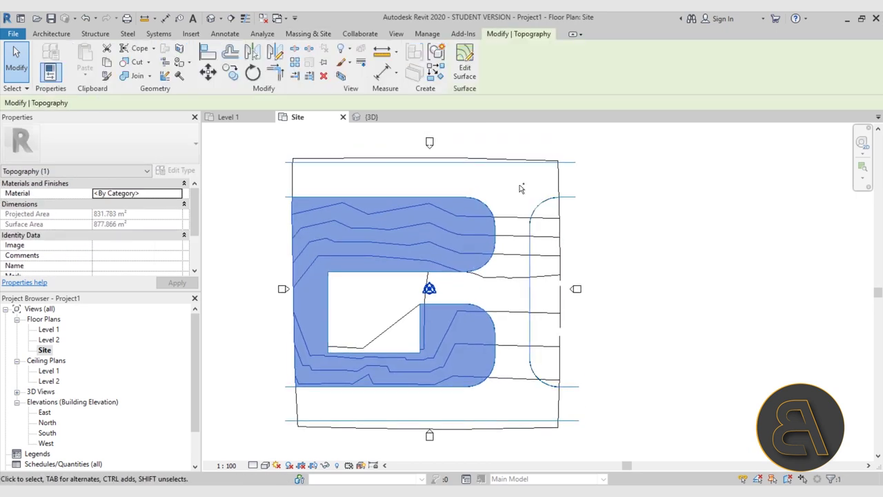
pyautogui.keyDown('ctrl'); pyautogui.click(496, 162); pyautogui.keyUp('ctrl')
pyautogui.keyDown('ctrl'); pyautogui.click(545, 290); pyautogui.keyUp('ctrl')
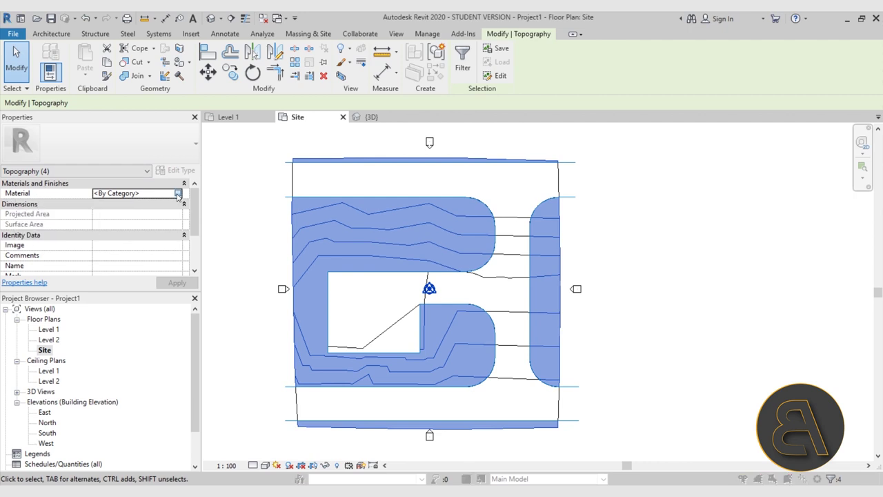
pyautogui.click(178, 194)
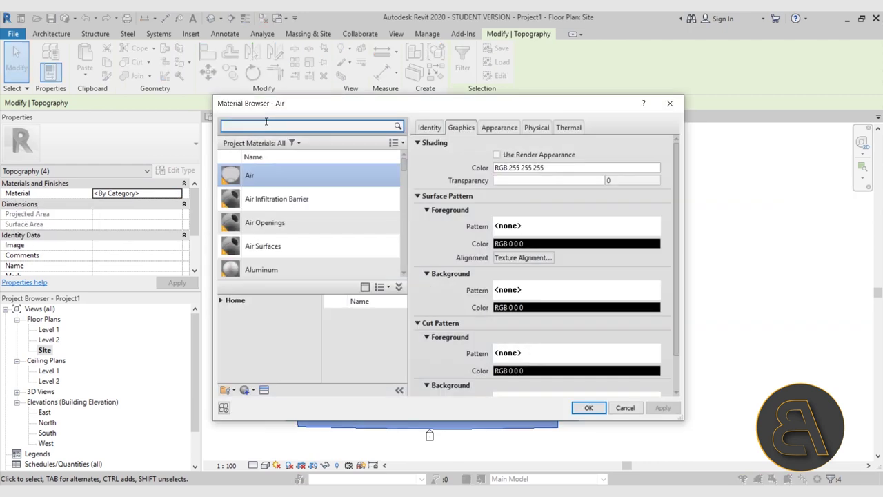
pyautogui.click(264, 121)
pyautogui.write('grass')
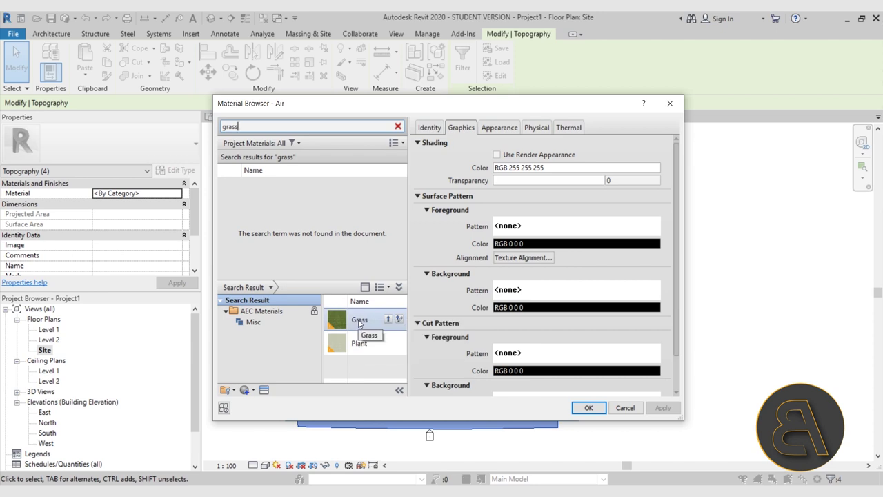
pyautogui.click(389, 345)
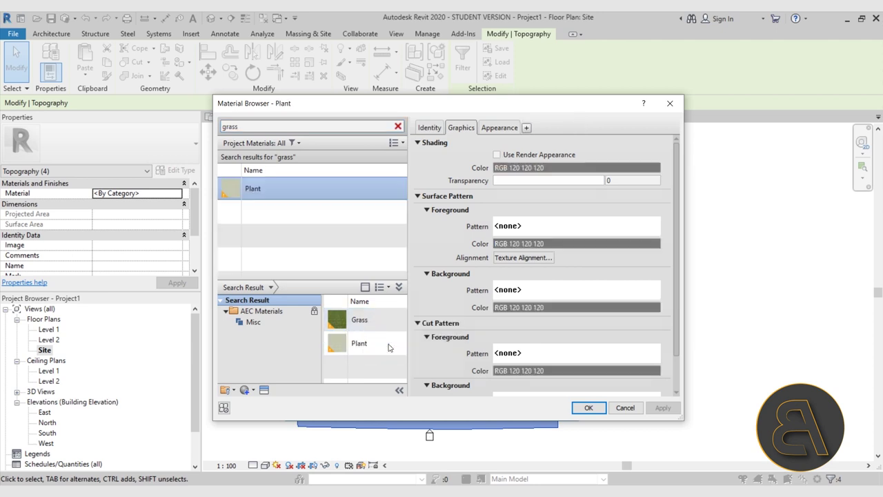
pyautogui.click(488, 128)
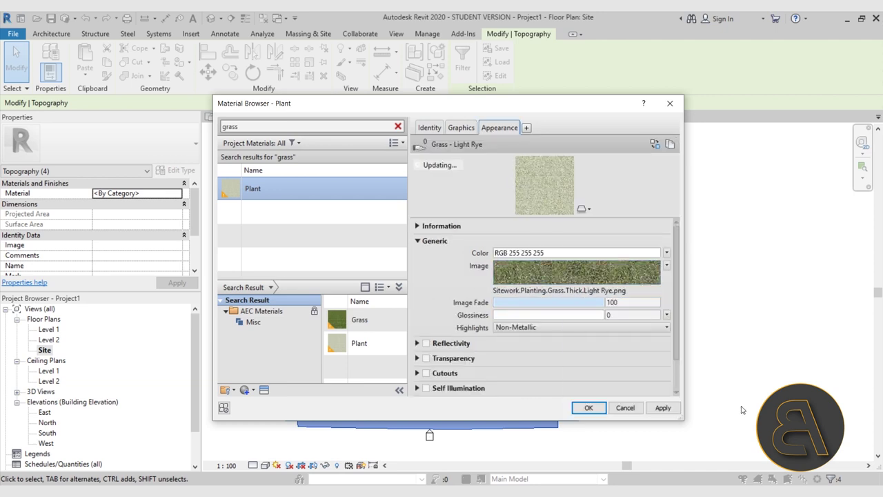
pyautogui.click(664, 409)
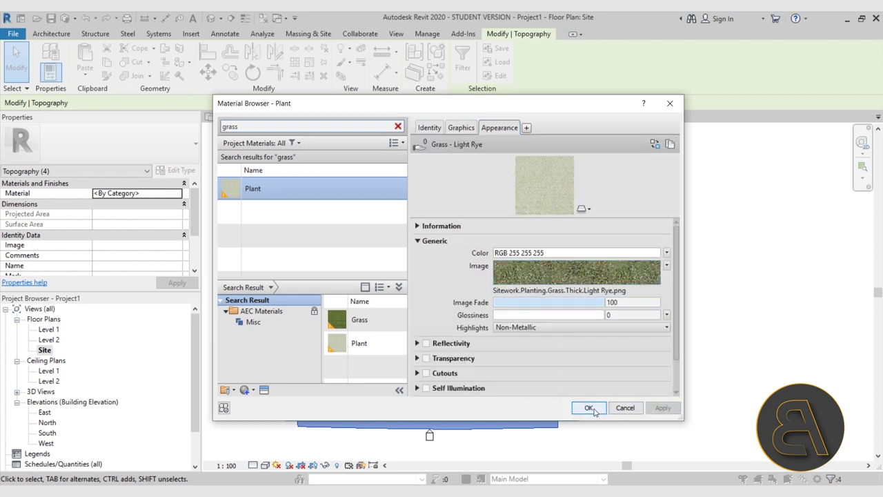
pyautogui.click(590, 409)
pyautogui.click(614, 374)
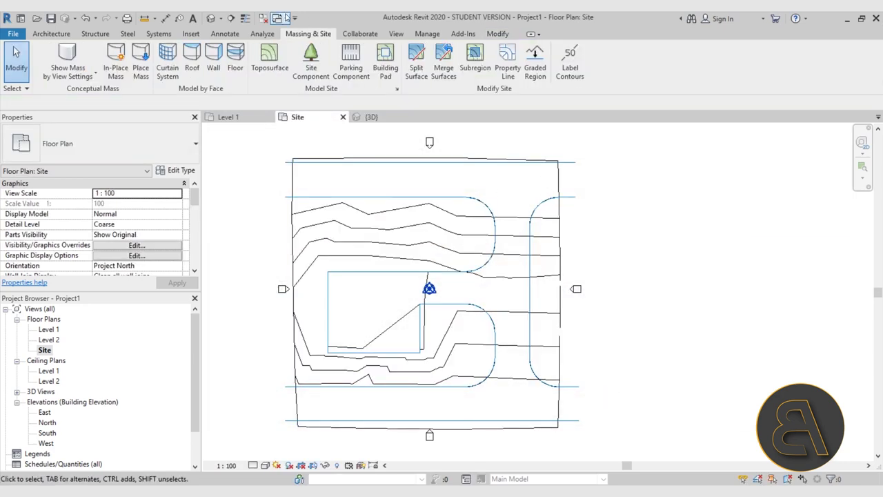
# Open the default 3D view, set its visual style to Realistic, and inspect the split surfaces
pyautogui.click(210, 18)
pyautogui.scroll(-1, 522, 217)
pyautogui.keyDown('shift'); pyautogui.moveTo(522, 217); pyautogui.dragTo(555, 238, button='middle'); pyautogui.keyUp('shift')
pyautogui.click(265, 465)
pyautogui.click(293, 454)
pyautogui.keyDown('shift'); pyautogui.moveTo(562, 380); pyautogui.dragTo(568, 402, button='middle'); pyautogui.keyUp('shift')
pyautogui.scroll(3, 620, 255)
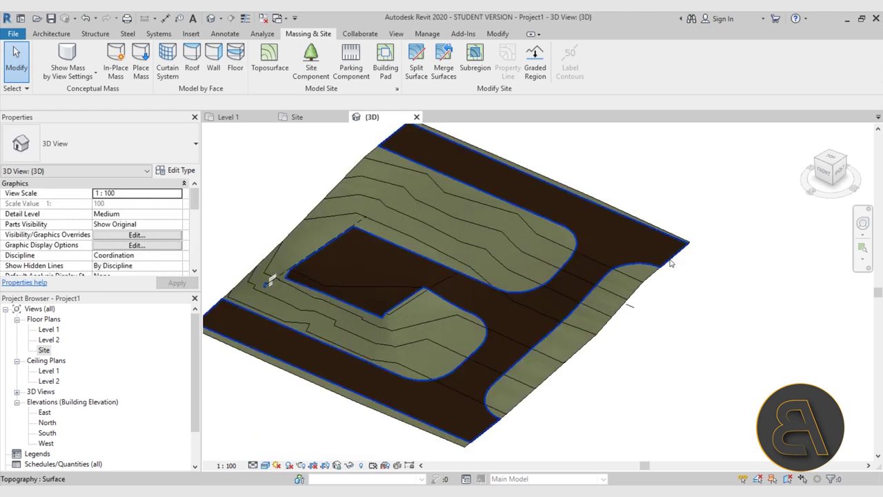
pyautogui.click(370, 285)
pyautogui.keyDown('shift'); pyautogui.moveTo(373, 290); pyautogui.dragTo(414, 316, button='middle'); pyautogui.keyUp('shift')
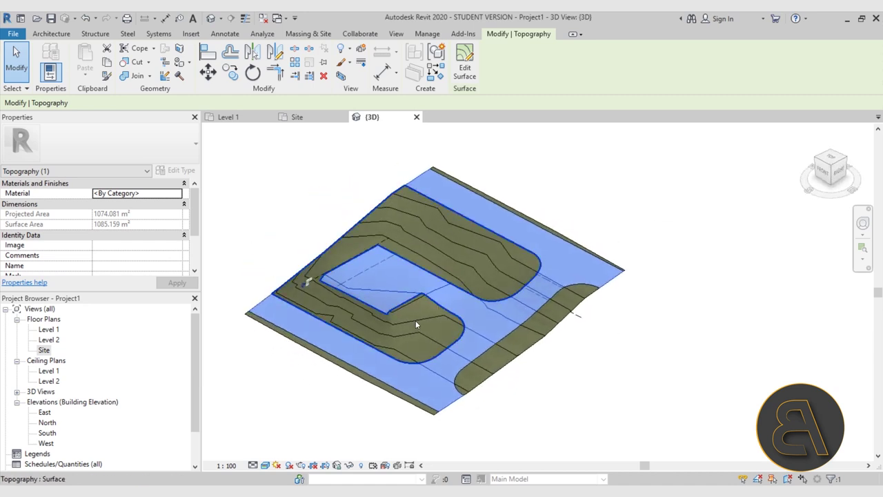
pyautogui.click(346, 187)
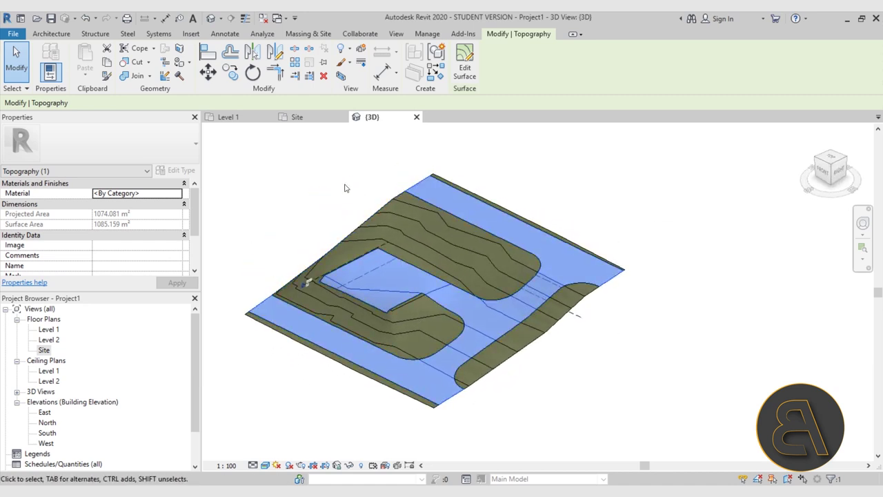
# Find the Asphalt, Pavement material by searching for "asp" and assign it to the surface piece covering the roads and flat area
pyautogui.click(177, 193)
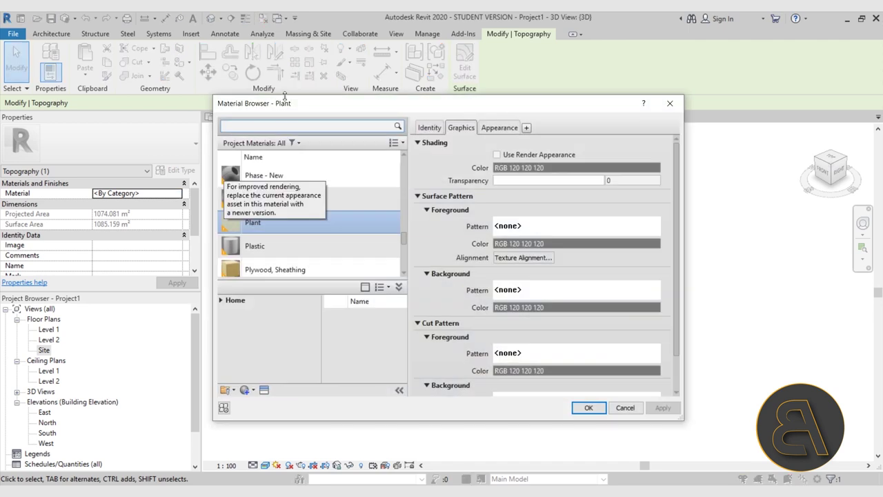
pyautogui.click(268, 126)
pyautogui.write('p')
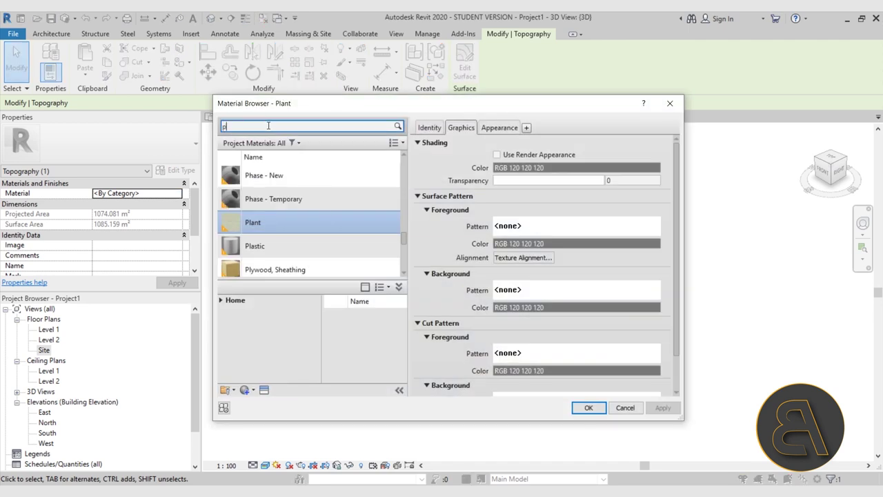
pyautogui.write('a')
pyautogui.press('BackSpace')
pyautogui.press('BackSpace')
pyautogui.write('asp')
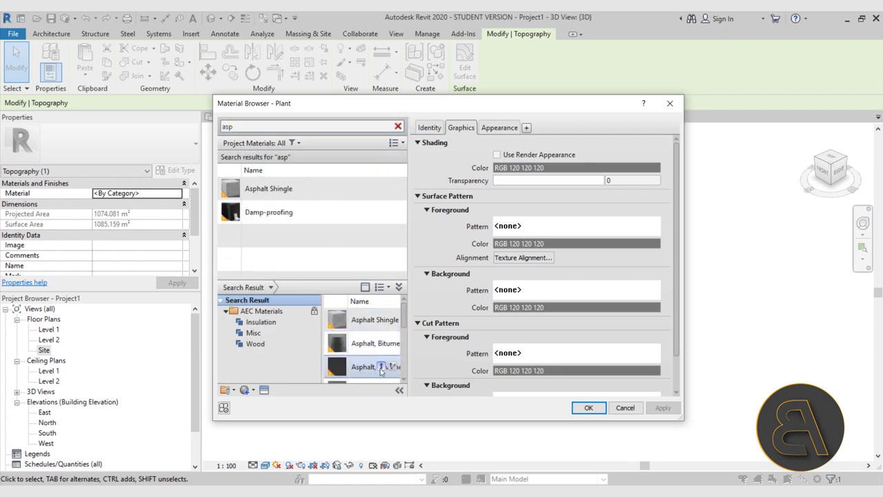
pyautogui.click(381, 368)
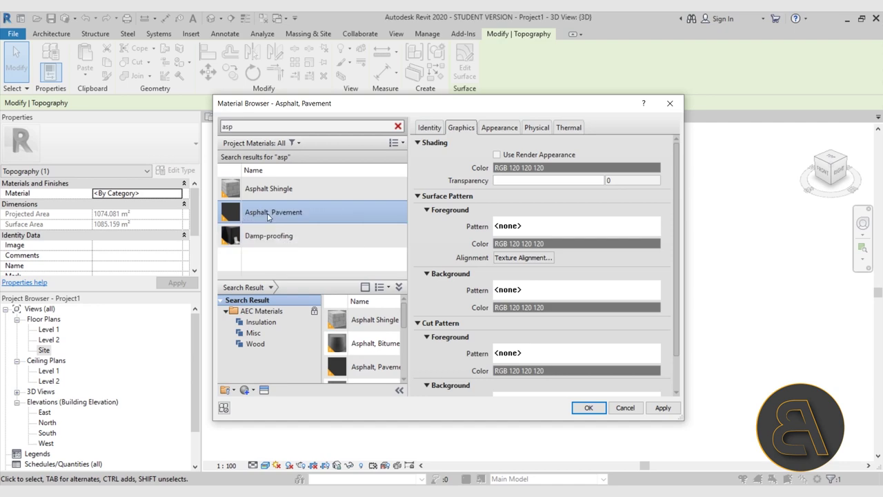
pyautogui.doubleClick(267, 217)
pyautogui.click(291, 240)
# Inspect the asphalt surface in 3D from several angles, checking how its edges meet the adjoining grass strips
pyautogui.scroll(-2, 362, 218)
pyautogui.keyDown('shift'); pyautogui.moveTo(362, 218); pyautogui.dragTo(409, 213, button='middle'); pyautogui.keyUp('shift')
pyautogui.scroll(3, 415, 243)
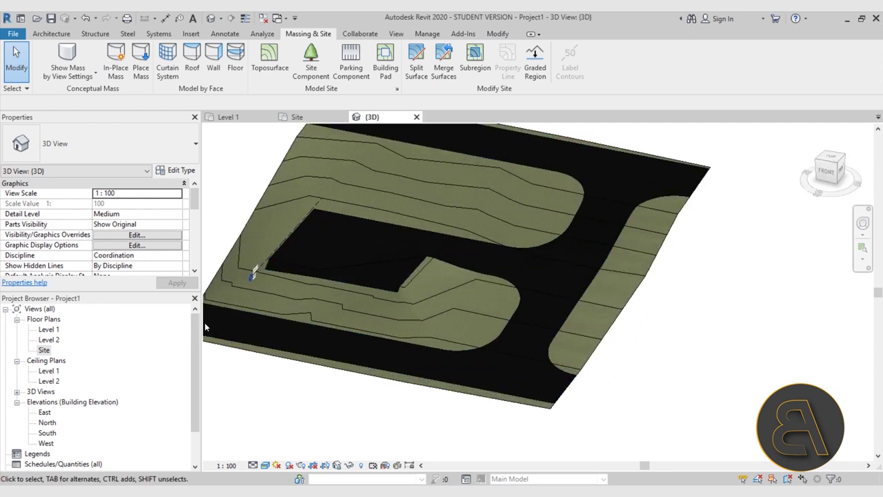
pyautogui.moveTo(221, 321); pyautogui.dragTo(354, 305, button='middle')
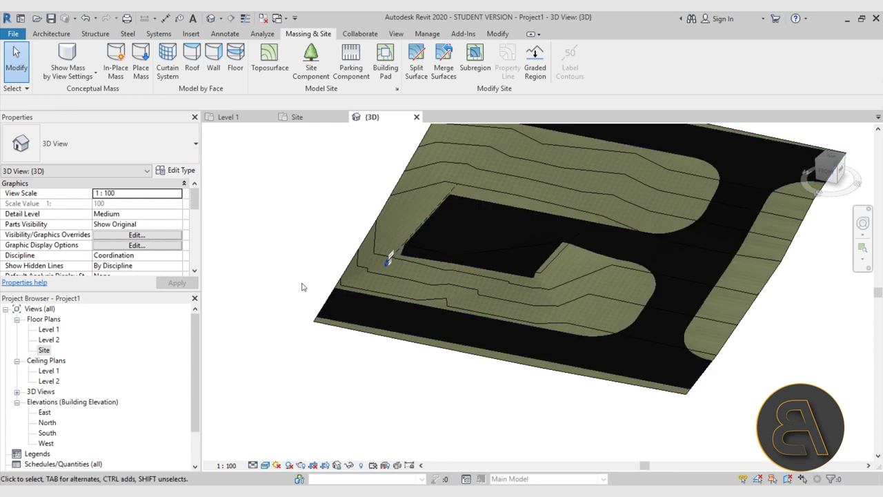
pyautogui.keyDown('shift'); pyautogui.moveTo(327, 295); pyautogui.dragTo(296, 276, button='middle'); pyautogui.keyUp('shift')
pyautogui.scroll(5, 360, 262)
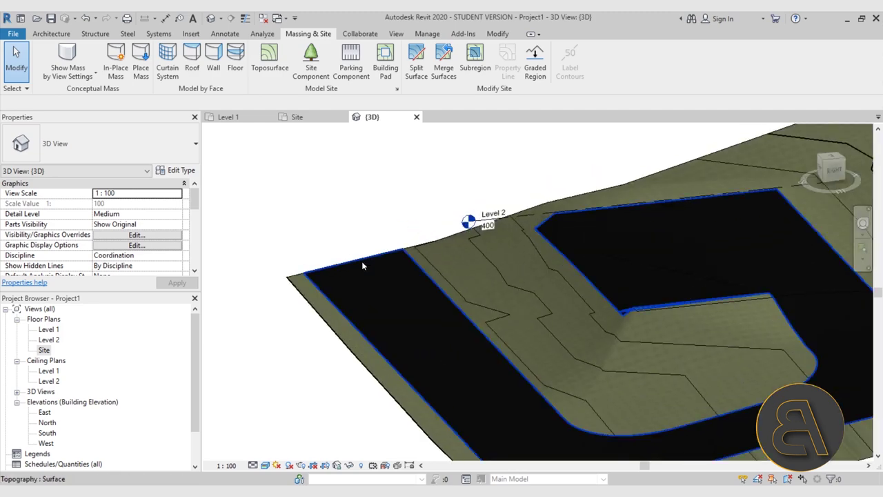
pyautogui.click(358, 262)
pyautogui.keyDown('shift'); pyautogui.moveTo(358, 263); pyautogui.dragTo(356, 218, button='middle'); pyautogui.keyUp('shift')
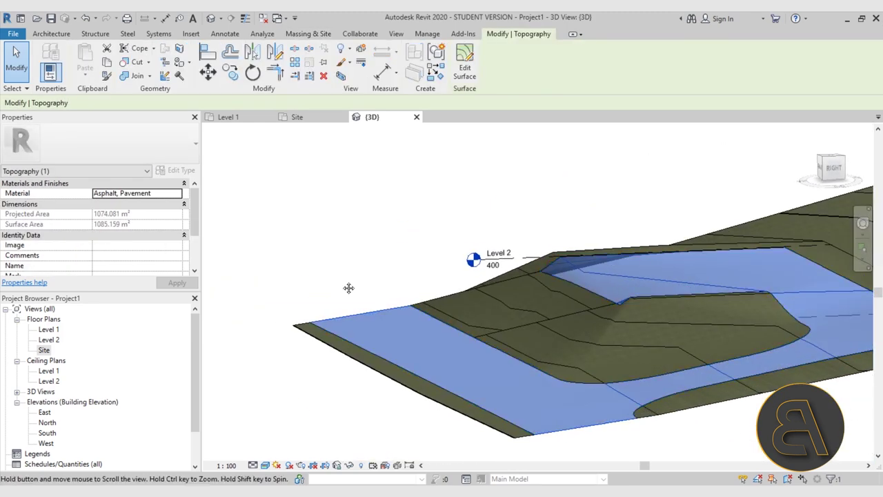
pyautogui.scroll(4, 303, 300)
pyautogui.scroll(3, 295, 298)
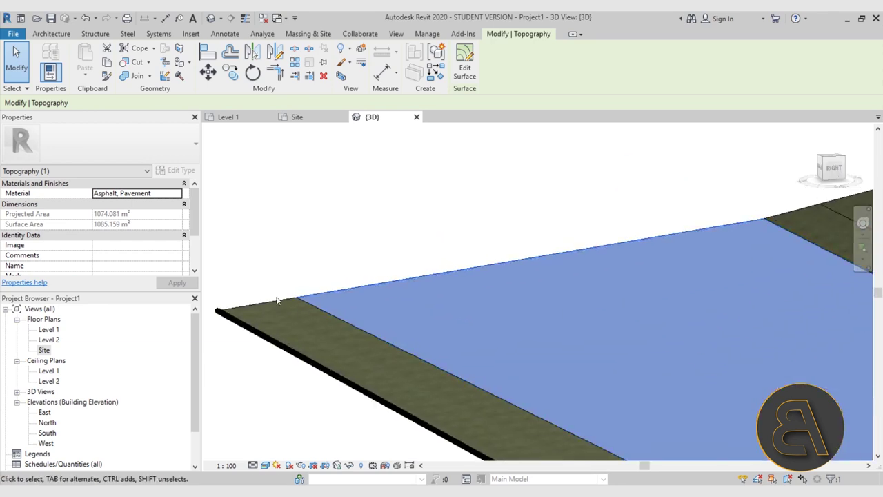
pyautogui.scroll(-4, 293, 241)
# In the Site floor plan, draw a vertical section line through the flat area and extend its view depth past the east edge of the terrain
pyautogui.doubleClick(48, 330)
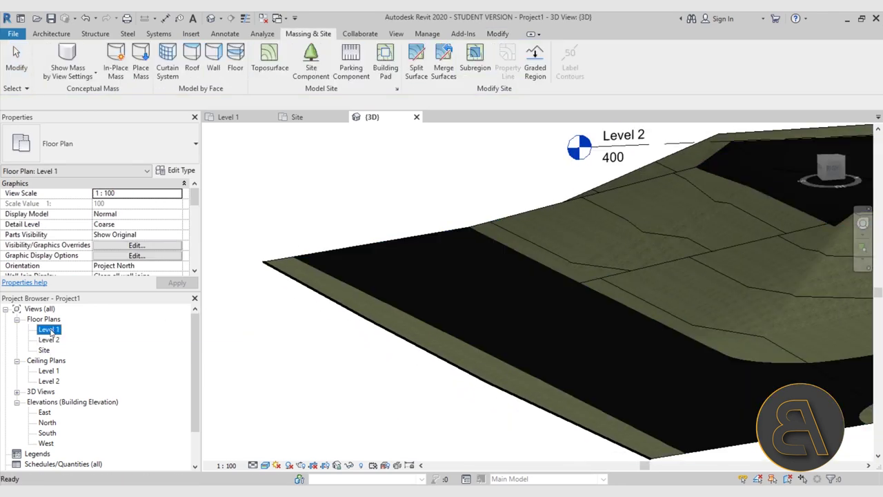
pyautogui.doubleClick(45, 351)
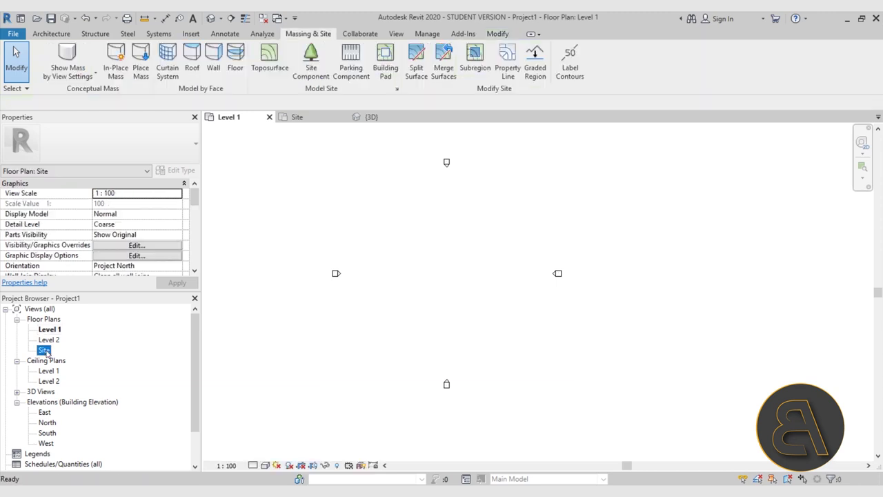
pyautogui.click(231, 18)
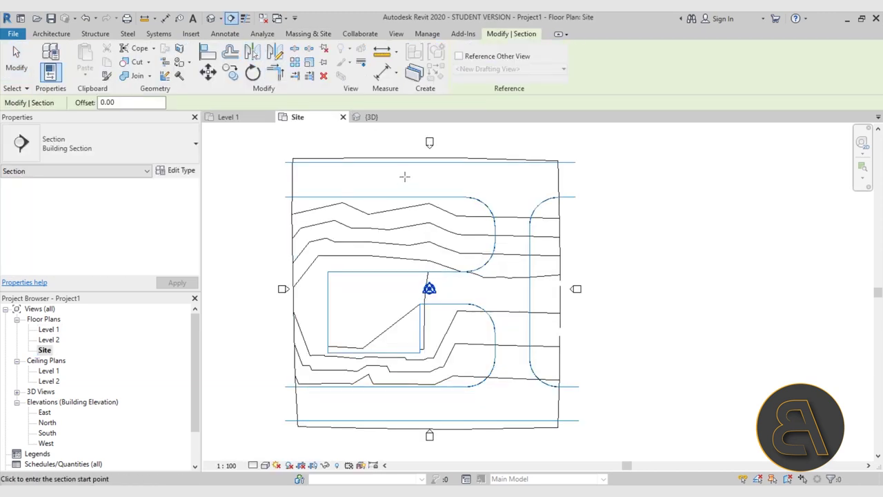
pyautogui.click(387, 145)
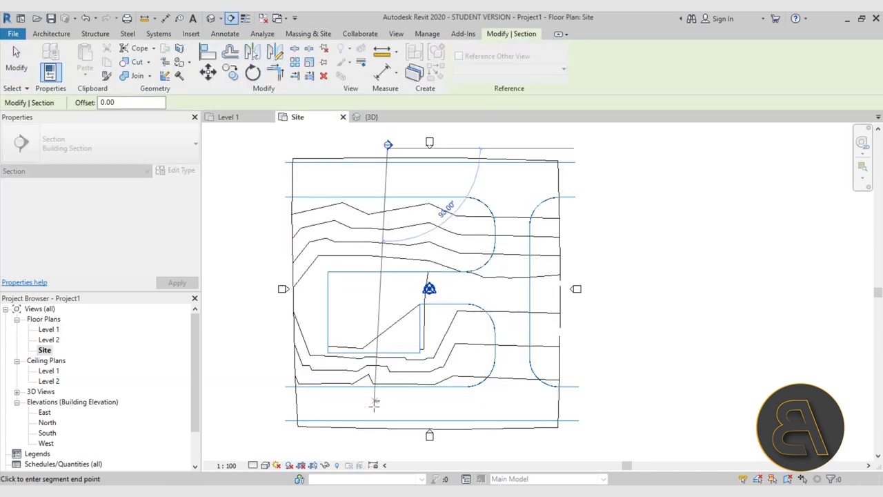
pyautogui.click(387, 441)
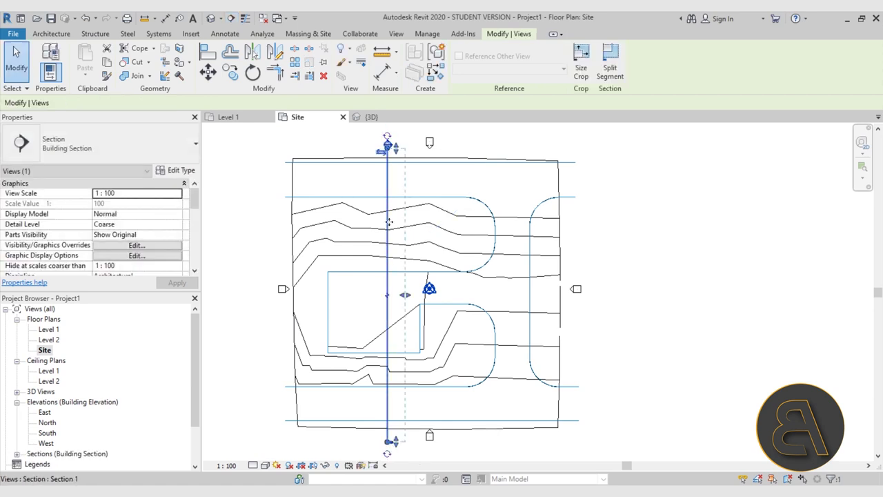
pyautogui.moveTo(404, 297); pyautogui.dragTo(619, 296)
pyautogui.click(731, 308)
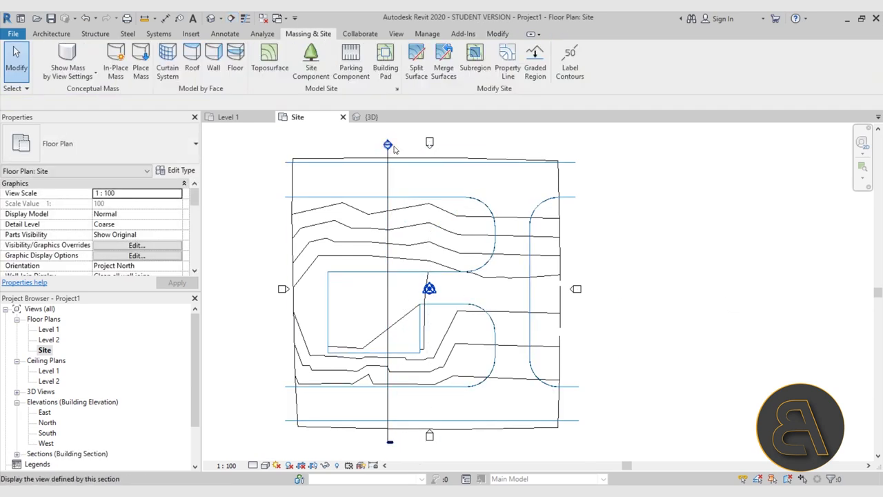
# Open the new section view and move the asphalt surface slightly straight down relative to the grass surfaces
pyautogui.doubleClick(392, 147)
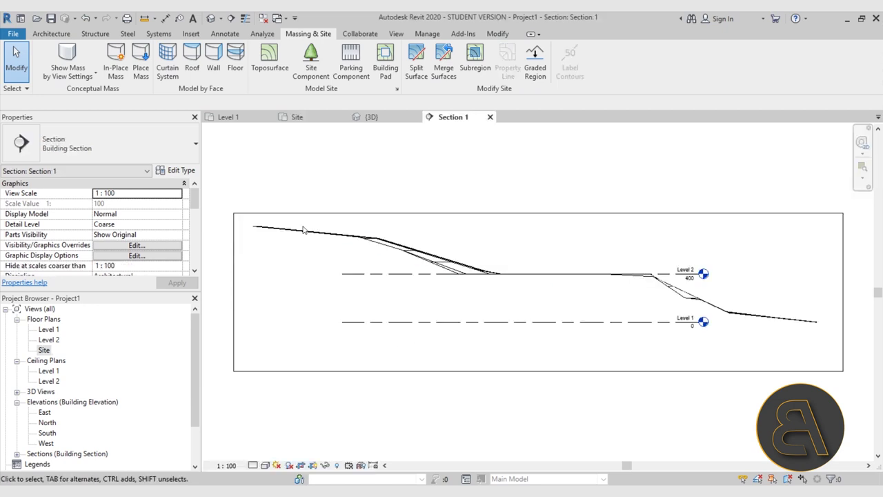
pyautogui.scroll(3, 304, 230)
pyautogui.click(303, 230)
pyautogui.scroll(-3, 442, 334)
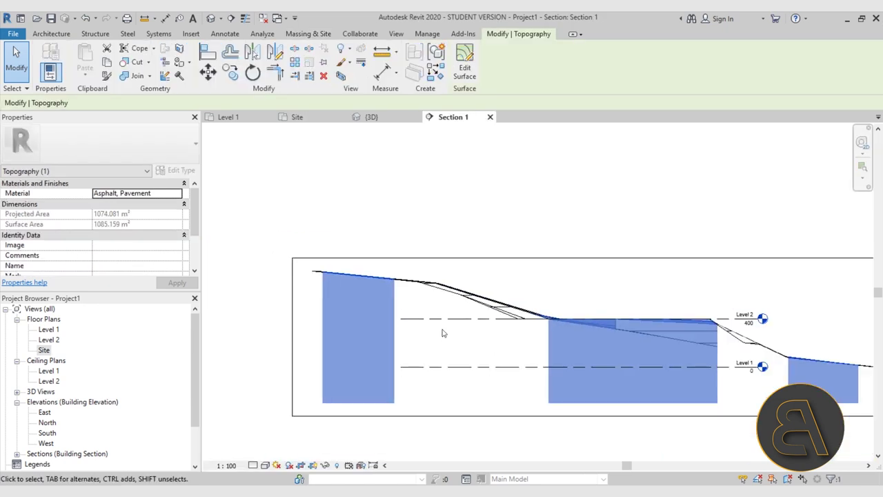
pyautogui.moveTo(490, 343); pyautogui.dragTo(325, 296, button='middle')
pyautogui.scroll(5, 520, 285)
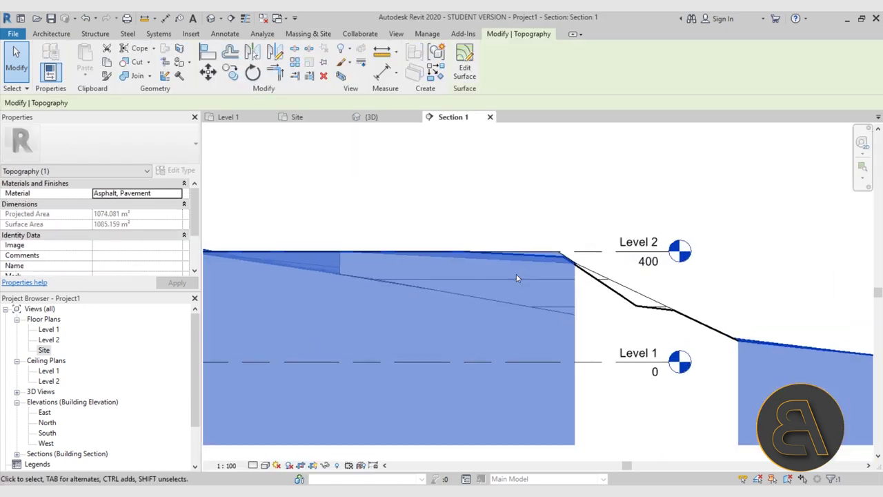
pyautogui.click(209, 73)
pyautogui.scroll(3, 301, 200)
pyautogui.click(300, 187)
pyautogui.click(299, 199)
pyautogui.scroll(-4, 304, 207)
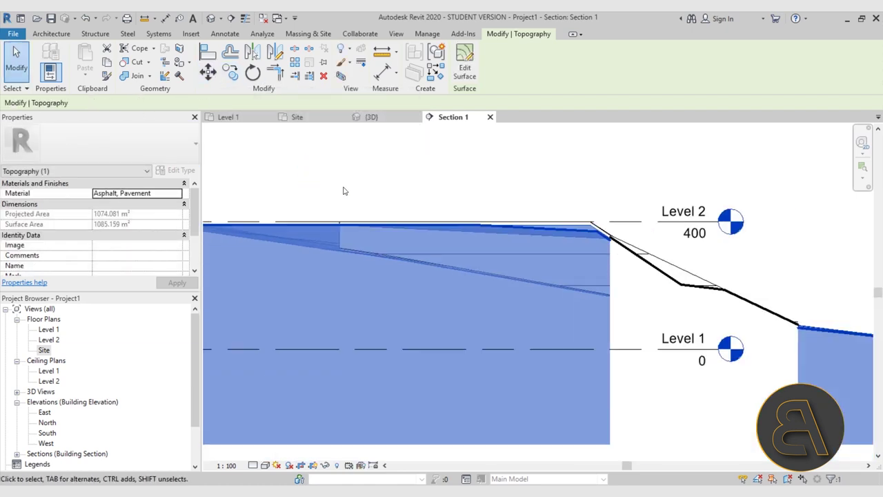
pyautogui.click(344, 191)
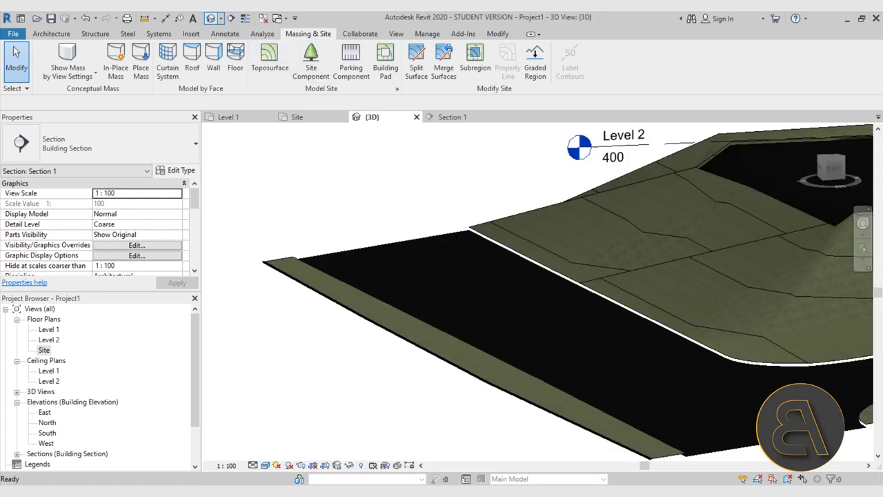
# Examine the height offset between the lowered asphalt and the grass edges in the 3D view
pyautogui.click(210, 18)
pyautogui.keyDown('shift'); pyautogui.moveTo(510, 204); pyautogui.dragTo(544, 229, button='middle'); pyautogui.keyUp('shift')
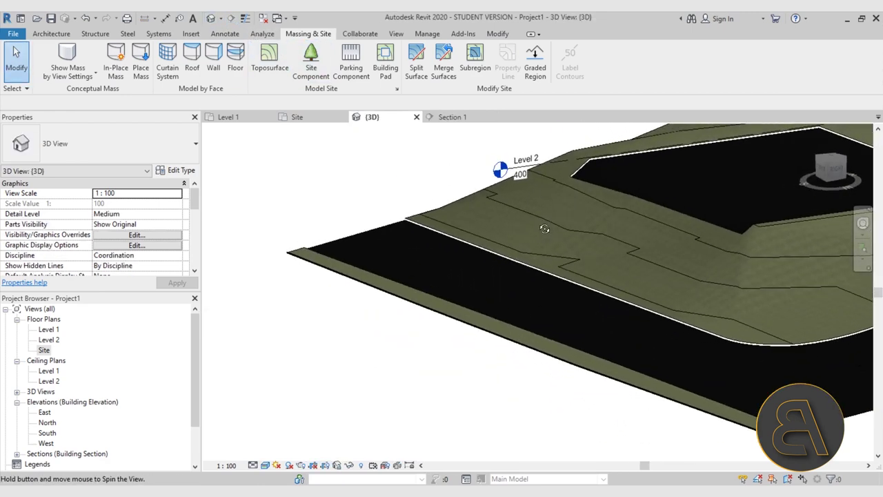
pyautogui.scroll(3, 455, 215)
pyautogui.scroll(2, 367, 219)
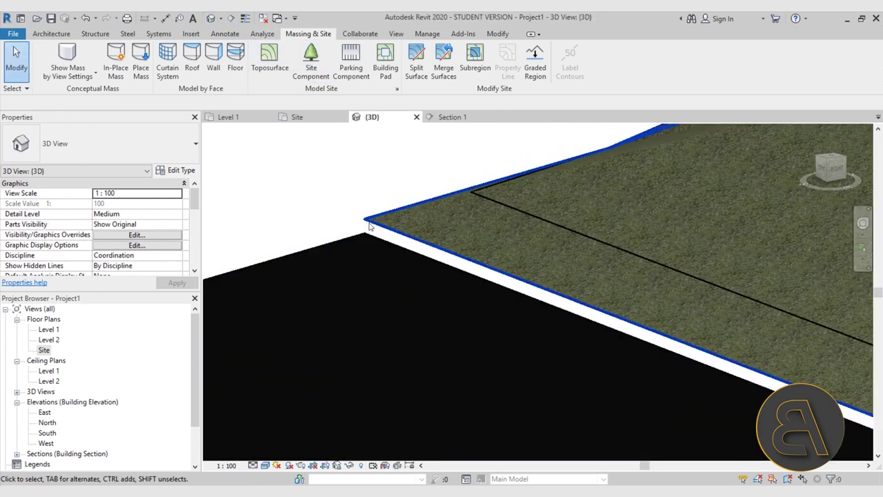
pyautogui.scroll(-3, 357, 217)
pyautogui.keyDown('shift'); pyautogui.moveTo(357, 217); pyautogui.dragTo(655, 275, button='middle'); pyautogui.keyUp('shift')
pyautogui.scroll(5, 485, 218)
pyautogui.click(337, 206)
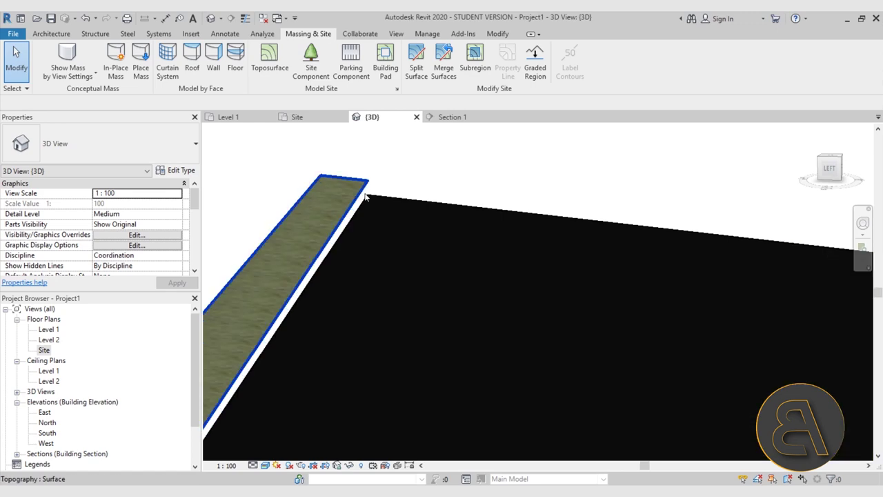
pyautogui.scroll(-5, 336, 205)
pyautogui.keyDown('shift'); pyautogui.moveTo(337, 206); pyautogui.dragTo(381, 354, button='middle'); pyautogui.keyUp('shift')
pyautogui.click(382, 318)
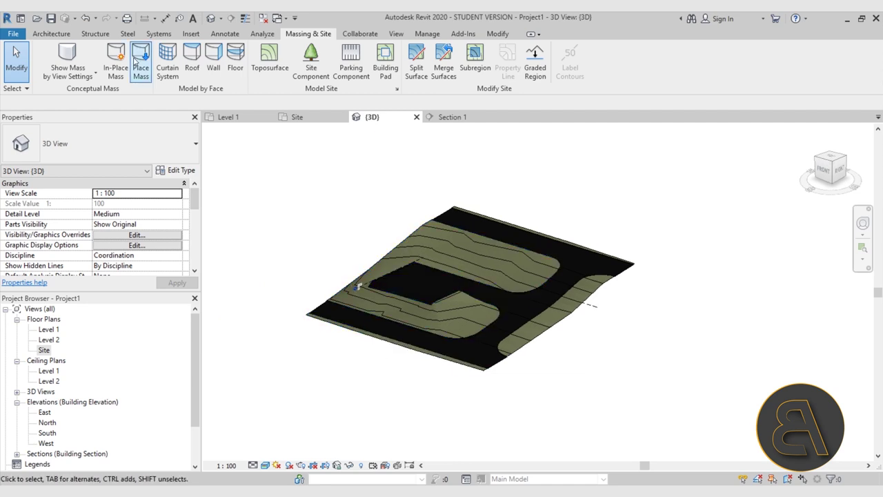
# Create a new family from the Metric Profile-Rail template
pyautogui.click(54, 34)
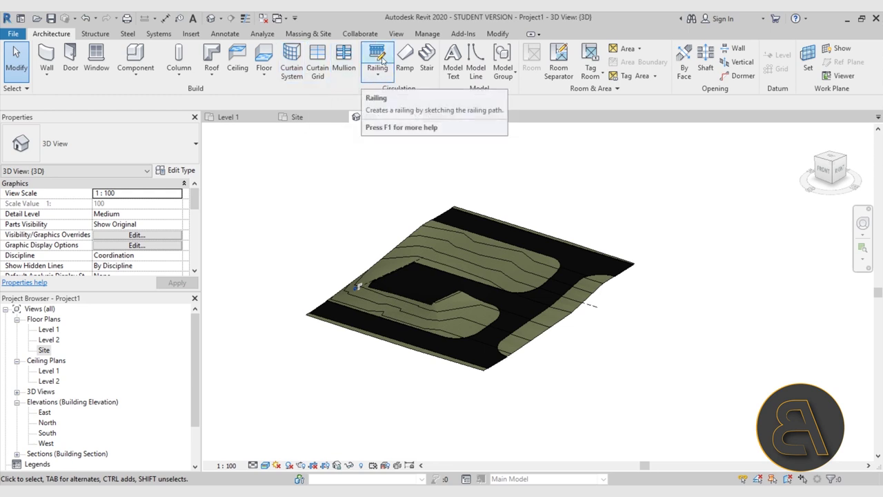
pyautogui.click(17, 37)
pyautogui.moveTo(38, 77)
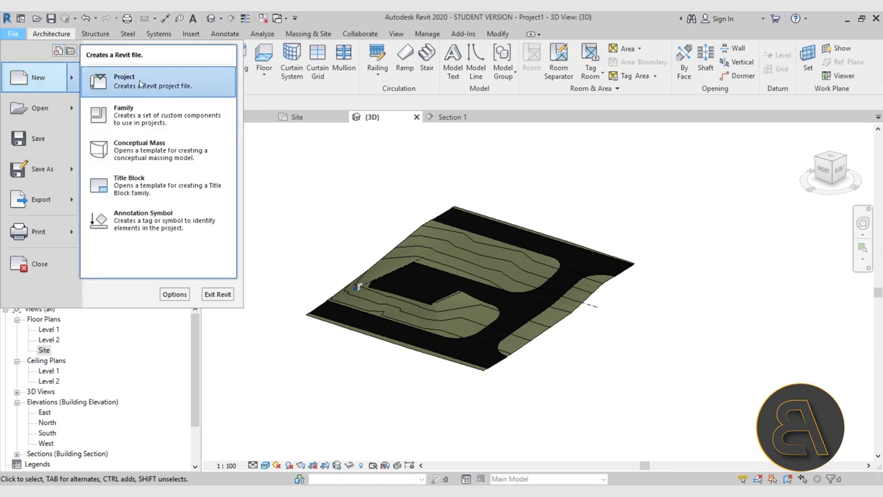
pyautogui.click(123, 111)
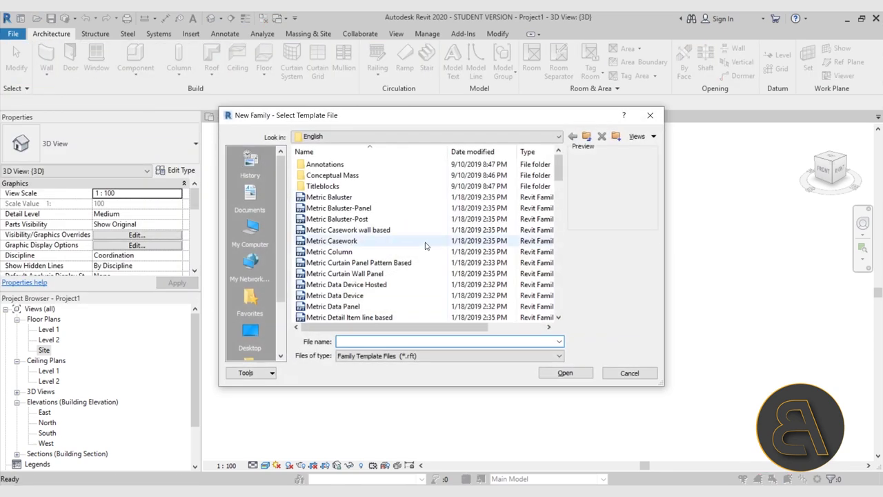
pyautogui.scroll(-15, 424, 246)
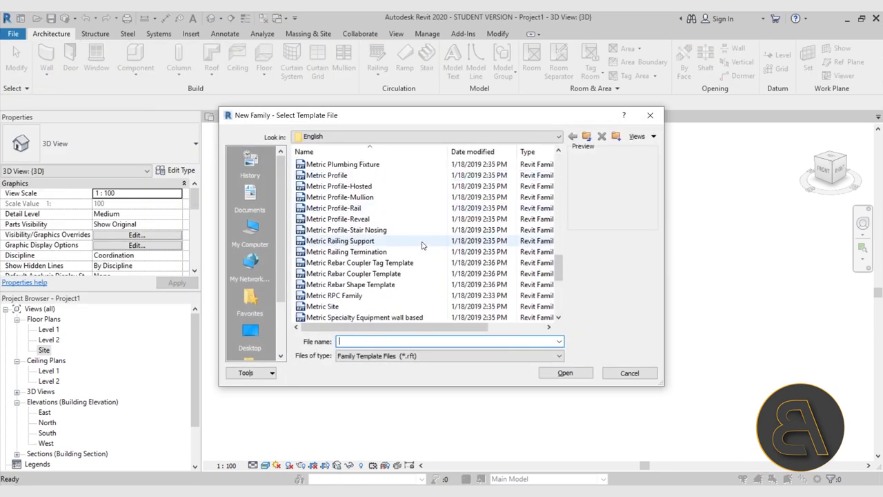
pyautogui.scroll(1, 421, 243)
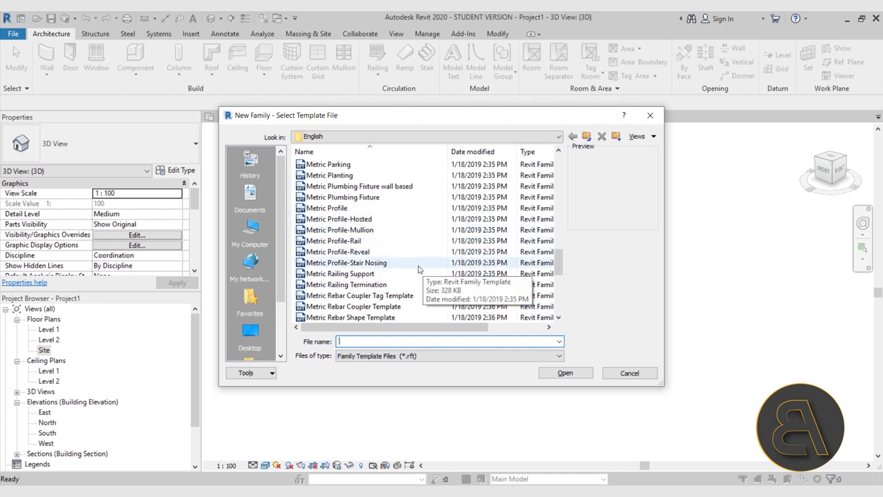
pyautogui.click(343, 241)
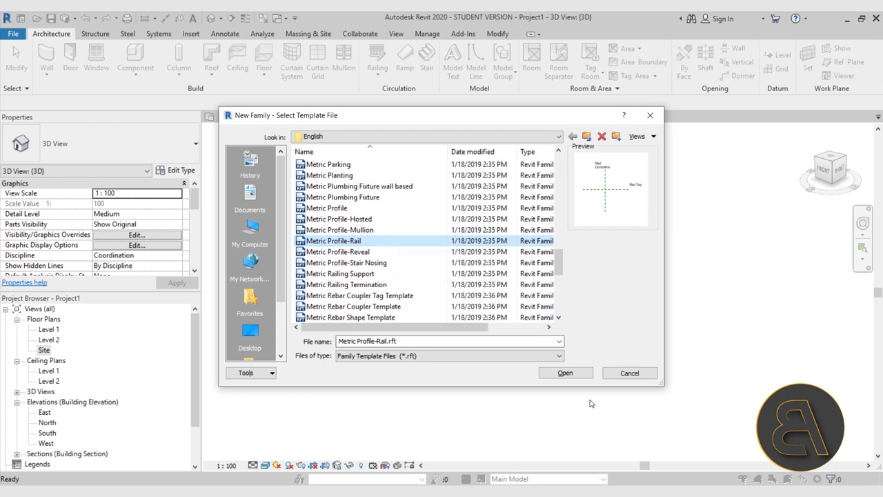
pyautogui.click(565, 372)
# Draw an upright rectangular profile around the intersection of the Rail Top and Centerline reference planes, with most of it below Rail Top
pyautogui.moveTo(511, 306); pyautogui.dragTo(473, 292, button='middle')
pyautogui.scroll(3, 473, 291)
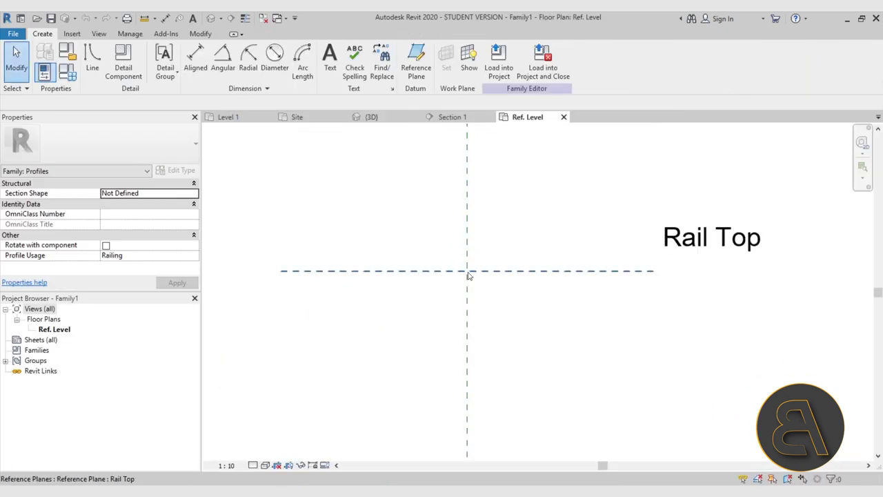
pyautogui.click(84, 65)
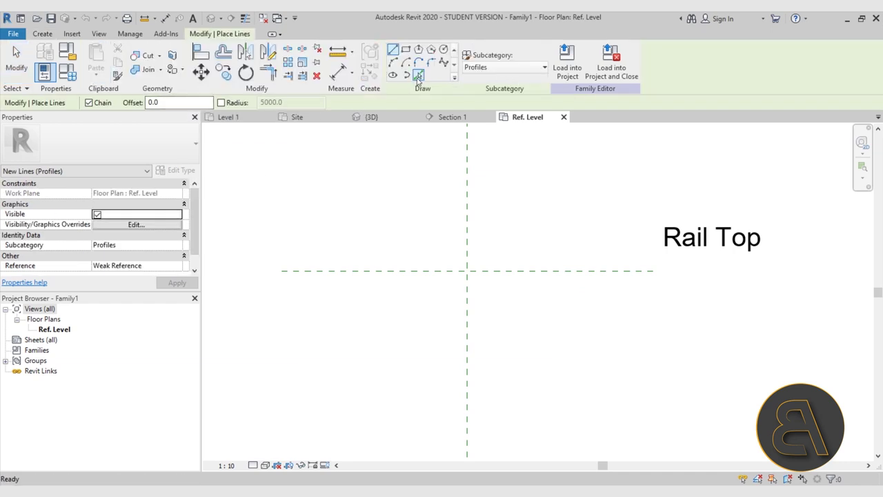
pyautogui.click(405, 49)
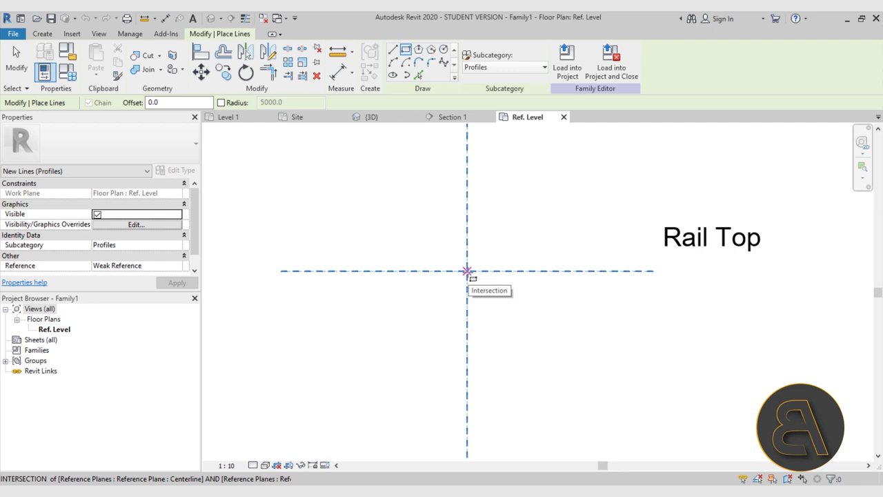
pyautogui.click(449, 253)
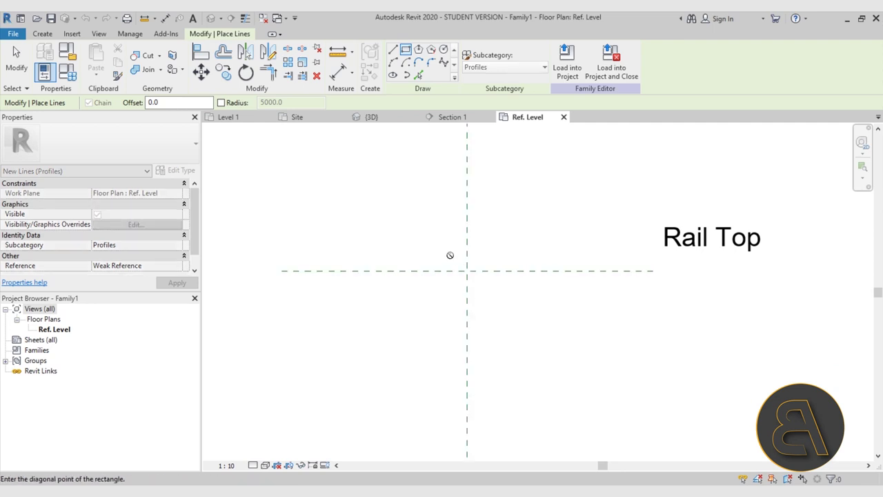
pyautogui.click(491, 329)
pyautogui.click(16, 59)
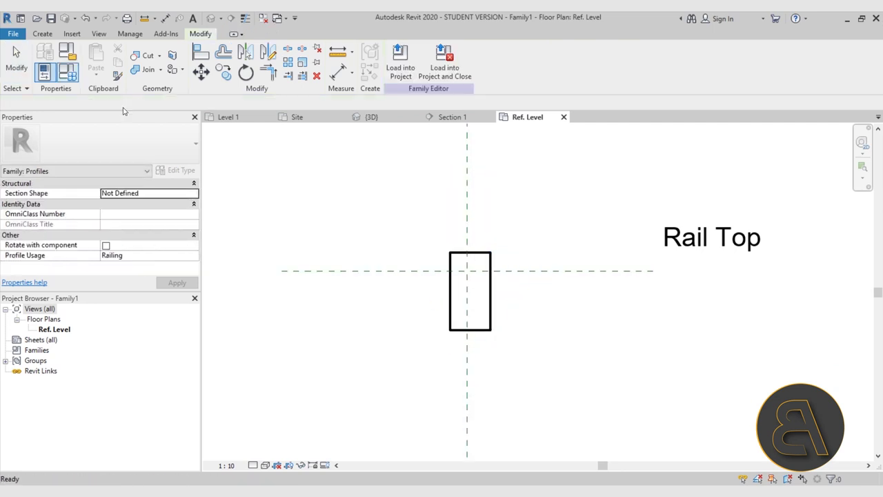
# Set the distance from the profile's left edge to the Centerline reference plane to 50 mm
pyautogui.scroll(2, 469, 296)
pyautogui.click(435, 297)
pyautogui.click(434, 296)
pyautogui.moveTo(435, 297); pyautogui.dragTo(424, 298)
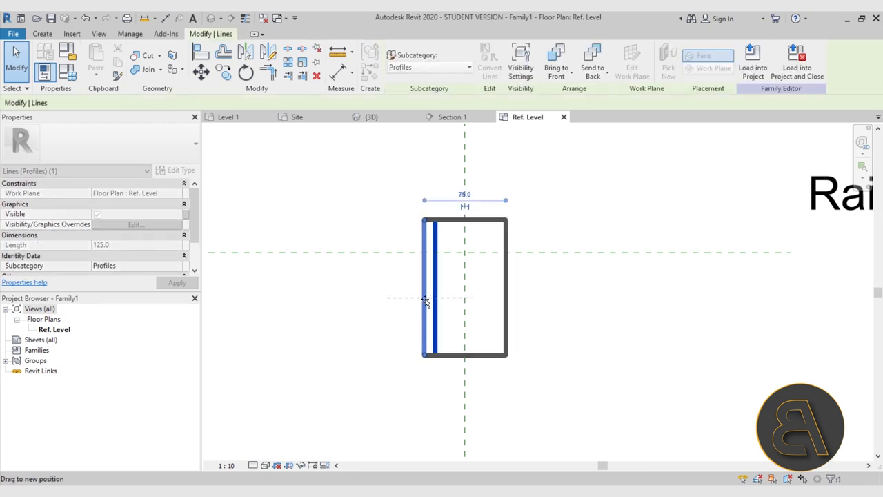
pyautogui.moveTo(507, 202); pyautogui.dragTo(464, 206)
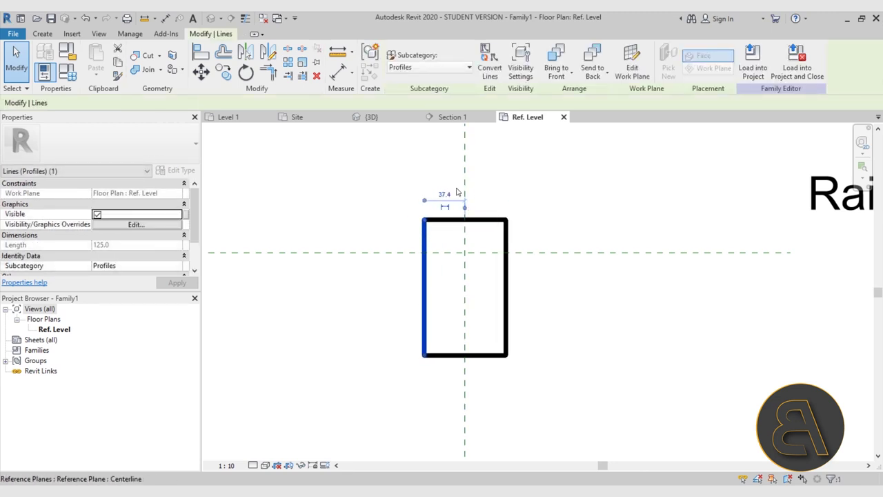
pyautogui.click(444, 194)
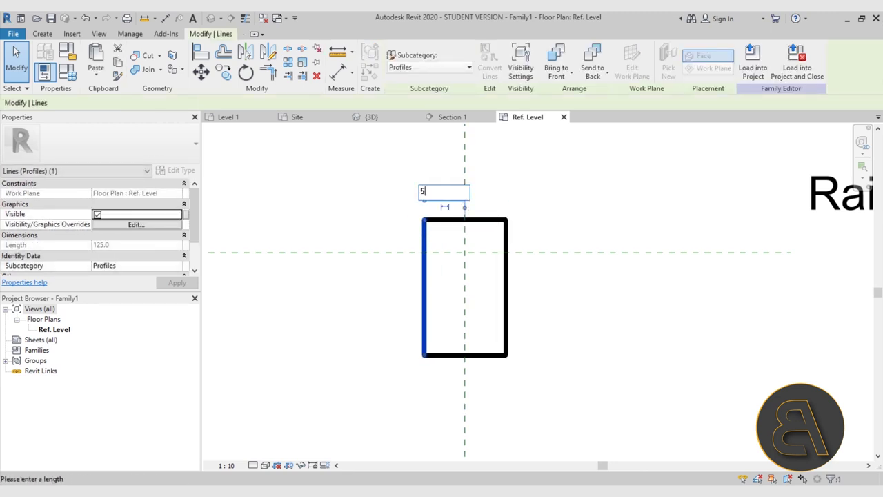
pyautogui.write('50')
pyautogui.press('Return')
# Set the profile's overall width to 100 mm by repositioning its right edge
pyautogui.click(508, 256)
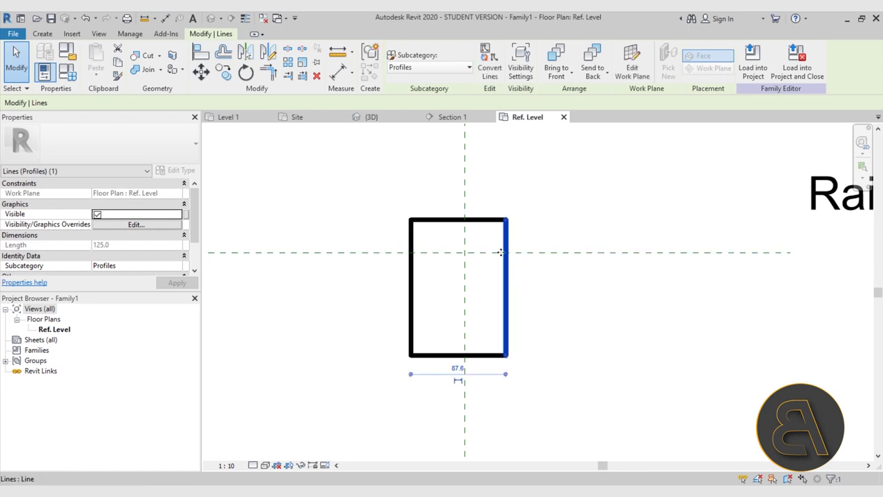
pyautogui.click(461, 368)
pyautogui.write('10')
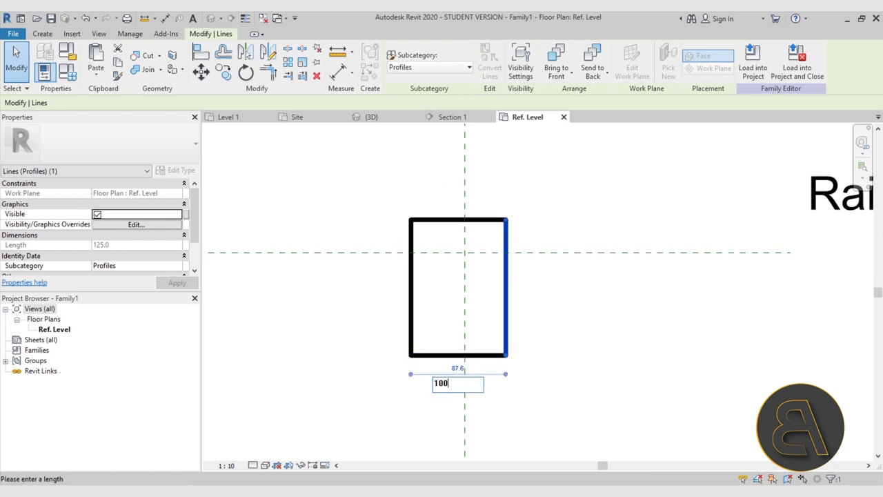
pyautogui.write('0')
pyautogui.press('Return')
pyautogui.click(580, 321)
# Increase the profile's height to twice its width by moving only the bottom edge down
pyautogui.click(495, 355)
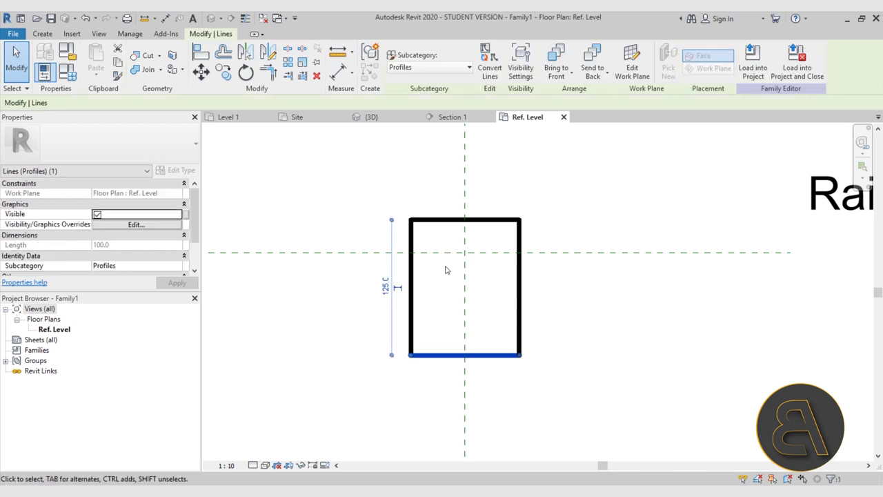
pyautogui.click(381, 285)
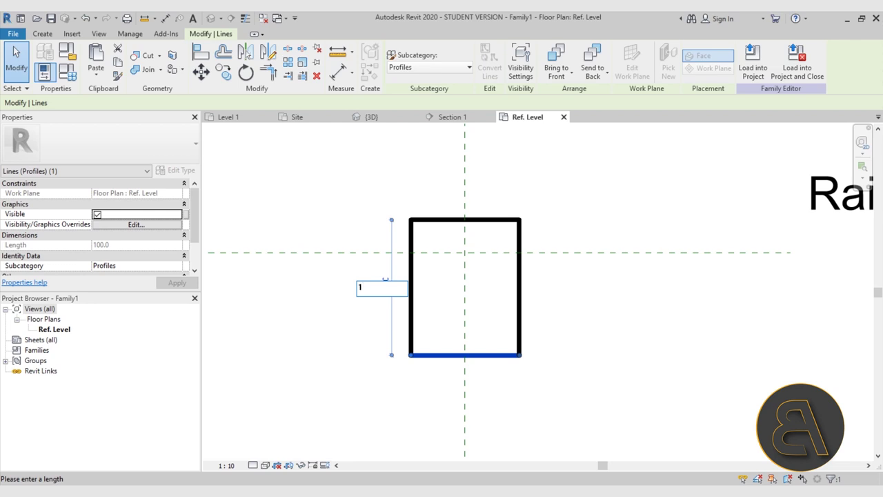
pyautogui.press('Return')
pyautogui.click(336, 303)
pyautogui.scroll(-3, 405, 257)
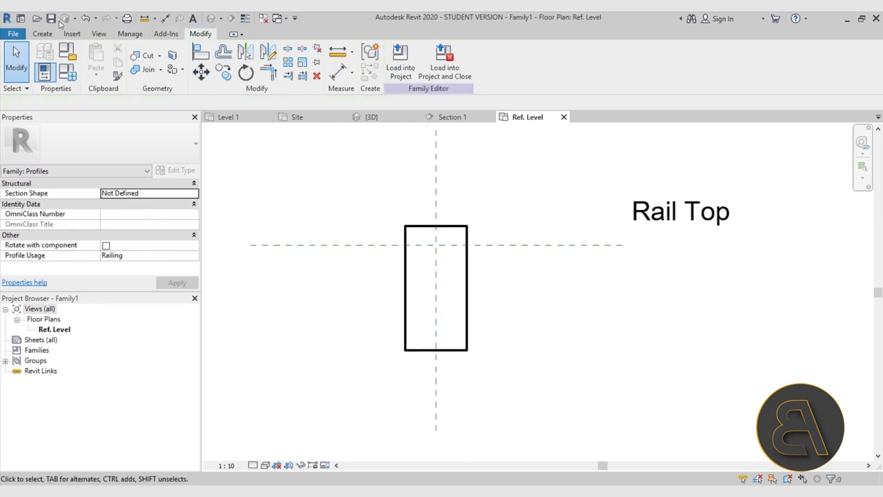
# Round the profile's upper right corner with a Fillet Arc that starts where the top edge meets the Centerline
pyautogui.click(43, 33)
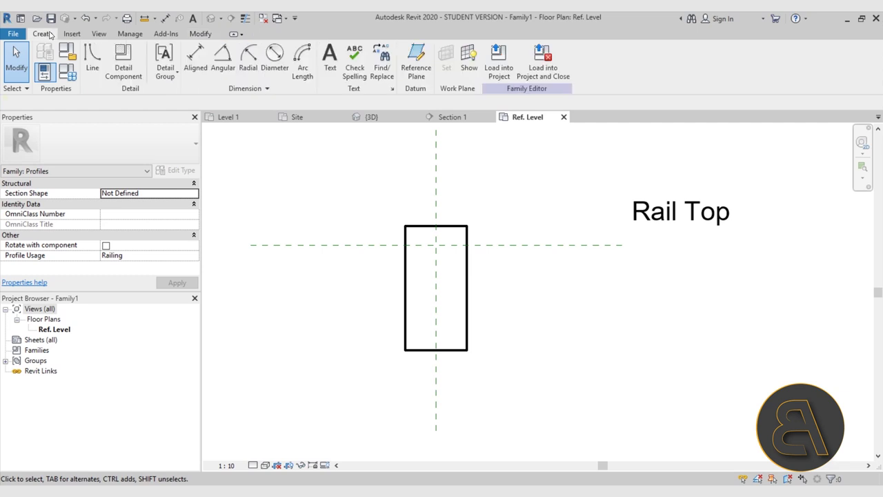
pyautogui.click(97, 75)
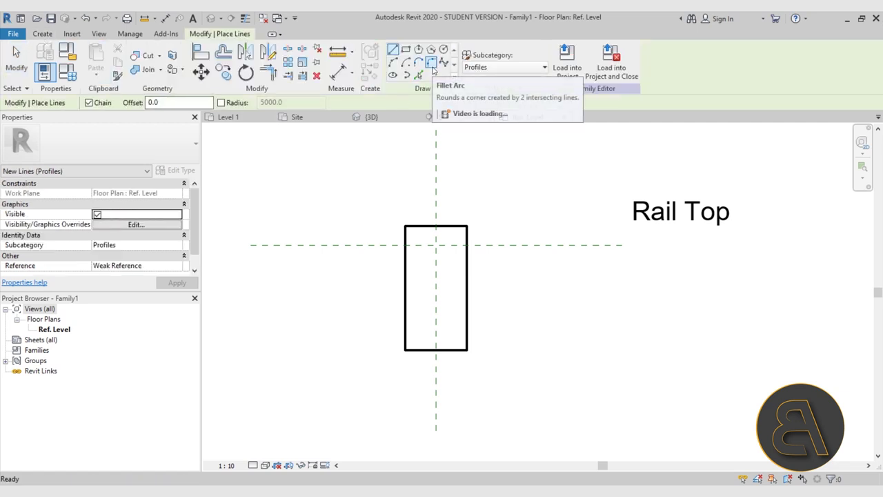
pyautogui.click(431, 64)
pyautogui.scroll(2, 459, 172)
pyautogui.click(456, 271)
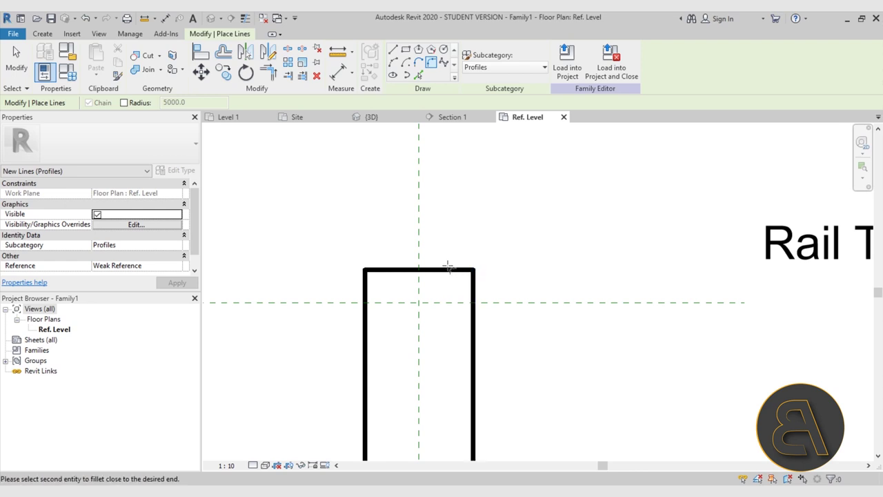
pyautogui.click(473, 291)
pyautogui.click(456, 285)
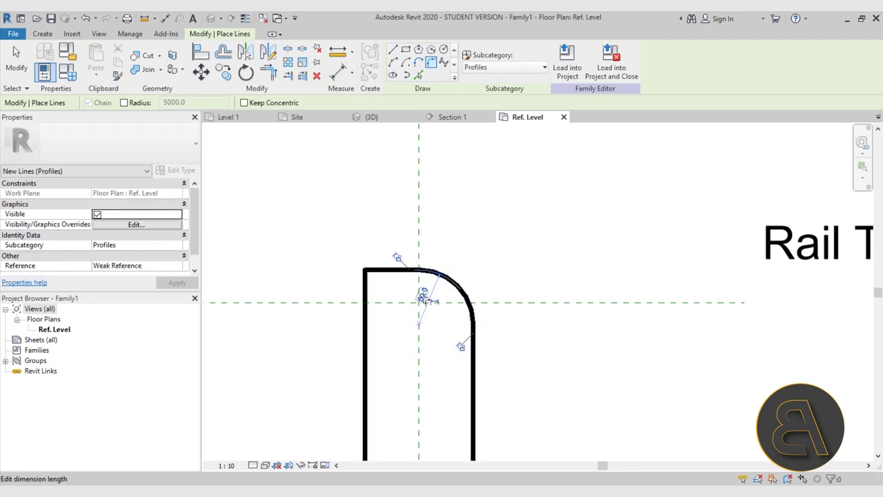
pyautogui.press('Escape')
pyautogui.press('Escape')
pyautogui.scroll(-3, 408, 217)
pyautogui.scroll(3, 410, 232)
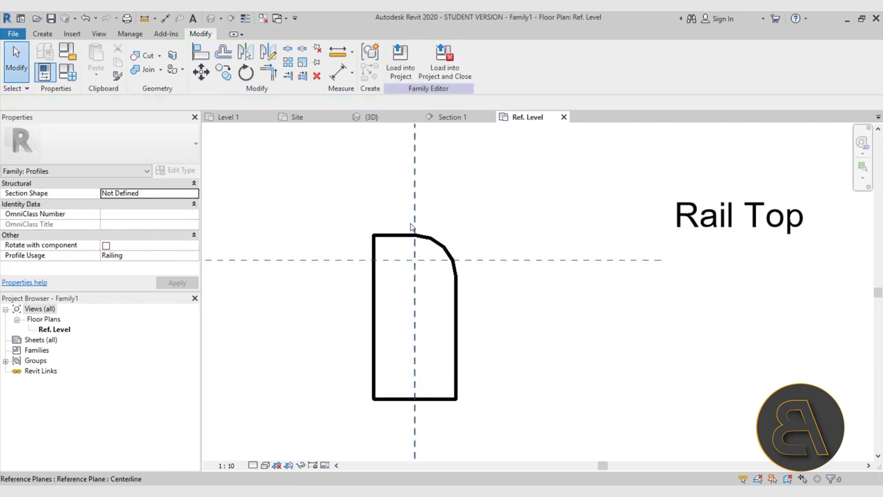
pyautogui.click(434, 241)
pyautogui.click(463, 163)
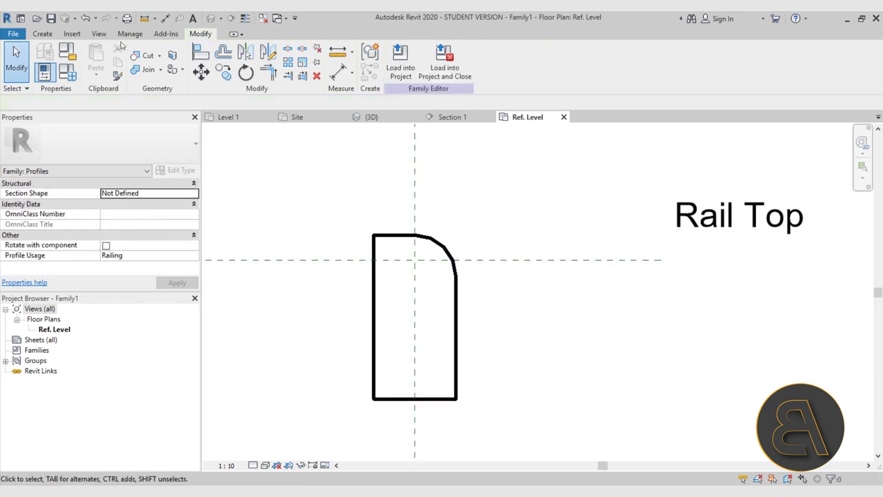
# Replace the corner arc with a straight chamfer line between the arc's endpoints and delete the arc
pyautogui.click(42, 33)
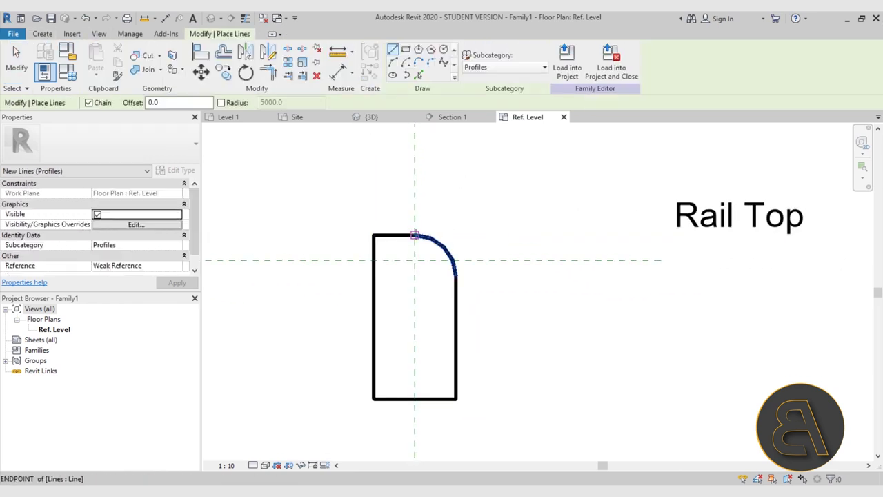
pyautogui.click(414, 235)
pyautogui.click(456, 276)
pyautogui.press('Escape')
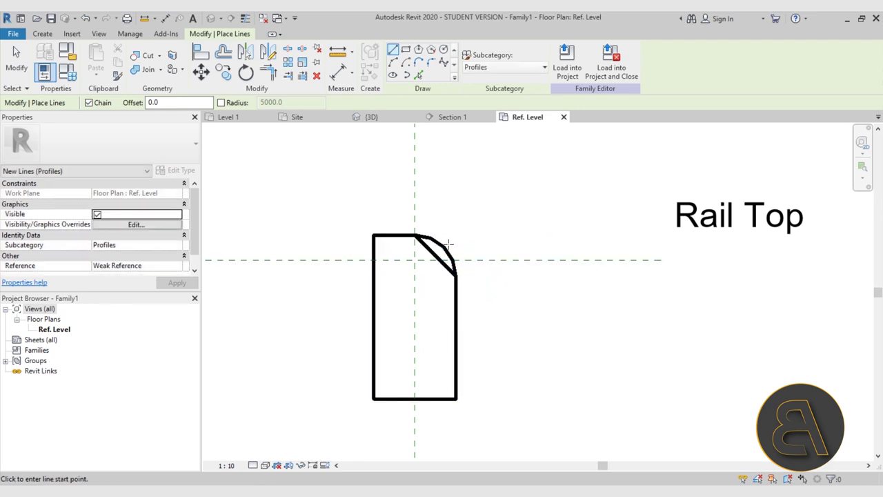
pyautogui.press('Escape')
pyautogui.click(441, 263)
pyautogui.click(486, 206)
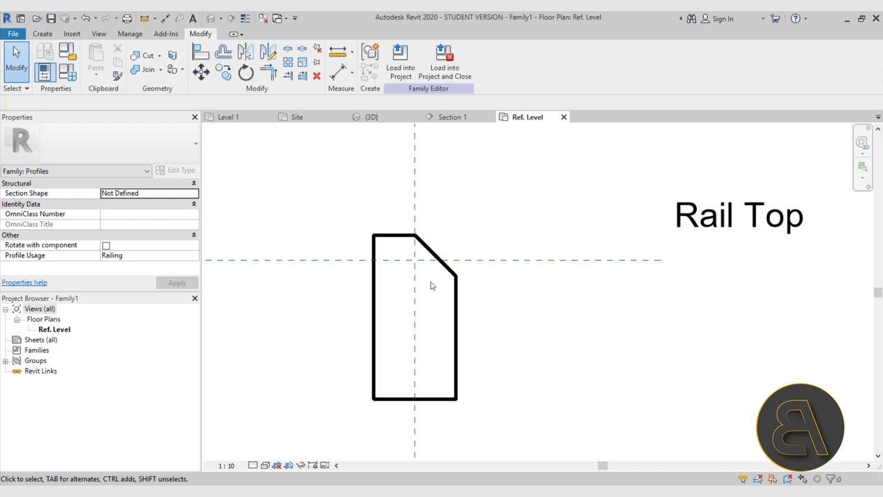
# Save the family to the Desktop as Curb Profile Family, then load it into the project and close it
pyautogui.moveTo(431, 284); pyautogui.dragTo(433, 271, button='middle')
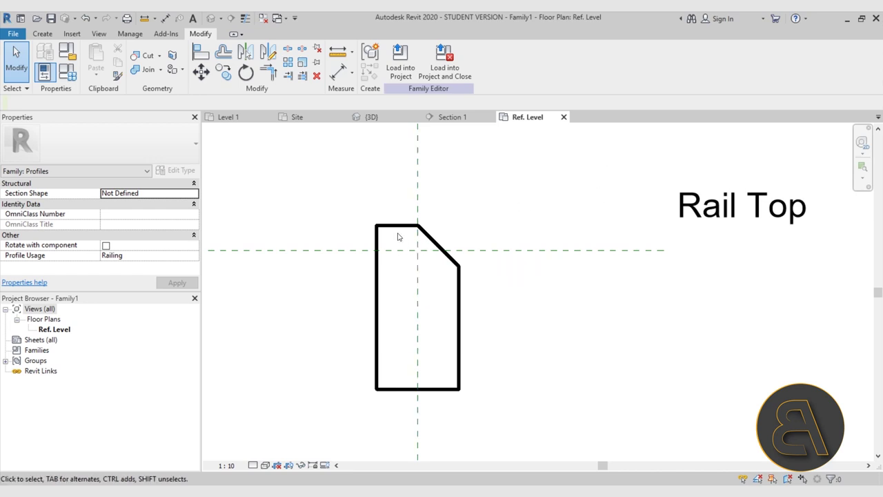
pyautogui.click(51, 18)
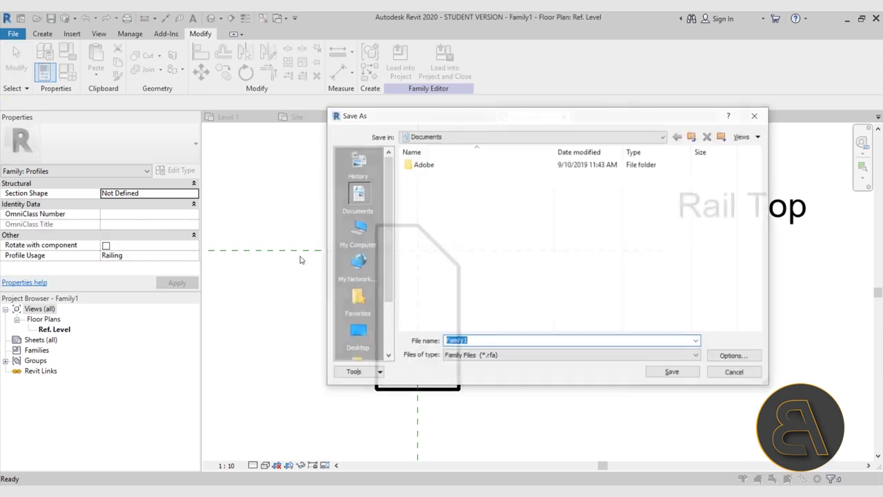
pyautogui.click(357, 335)
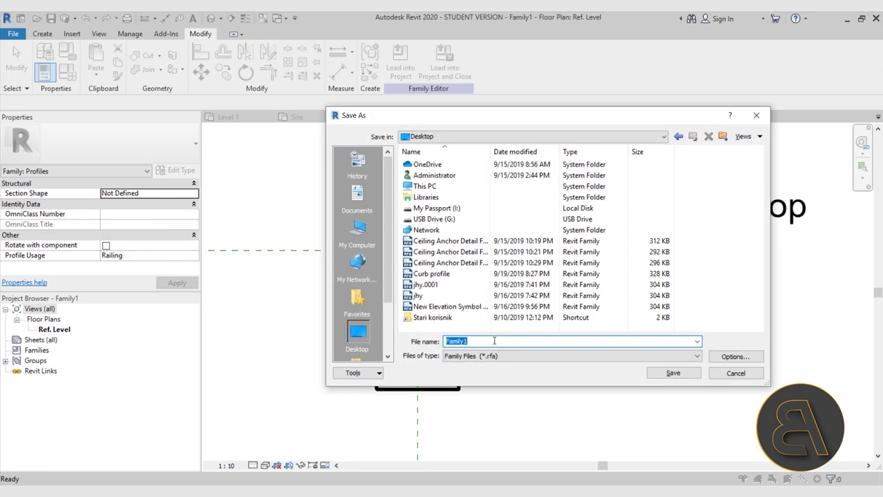
pyautogui.write('Curb Profile')
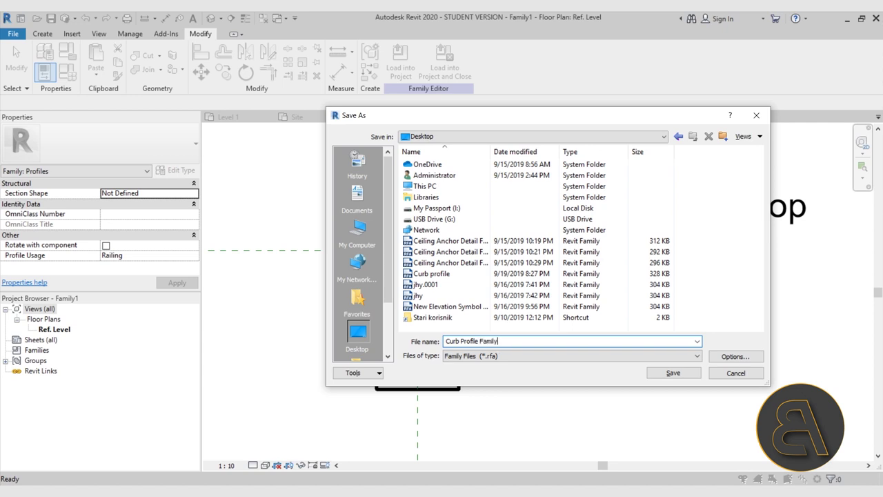
pyautogui.press('Return')
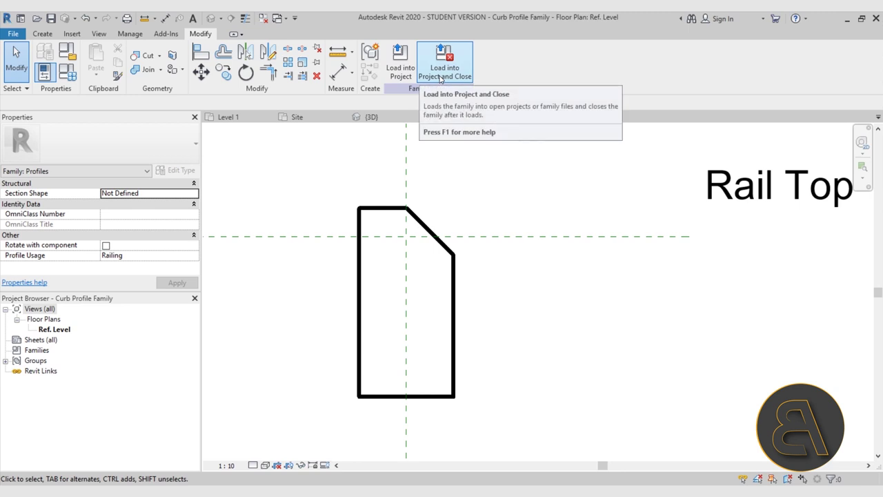
pyautogui.click(440, 72)
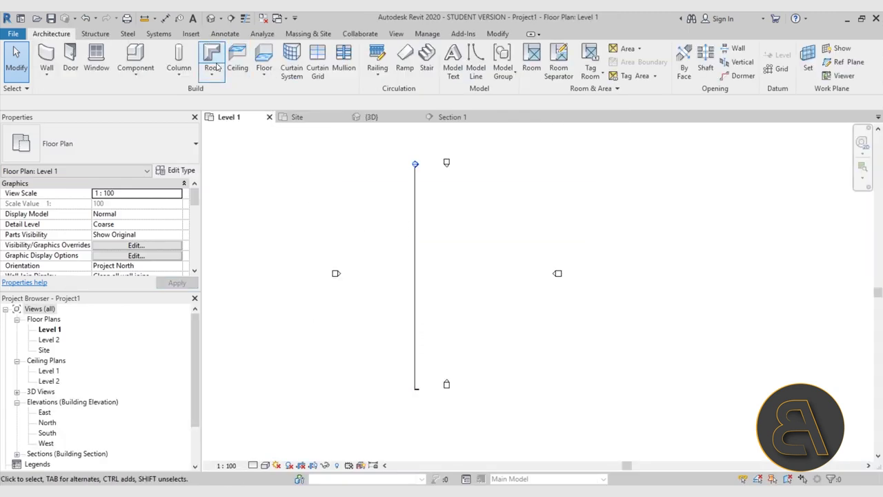
# Open the project's default 3D view and start a railing path sketch with the 900mm Pipe type
pyautogui.click(211, 18)
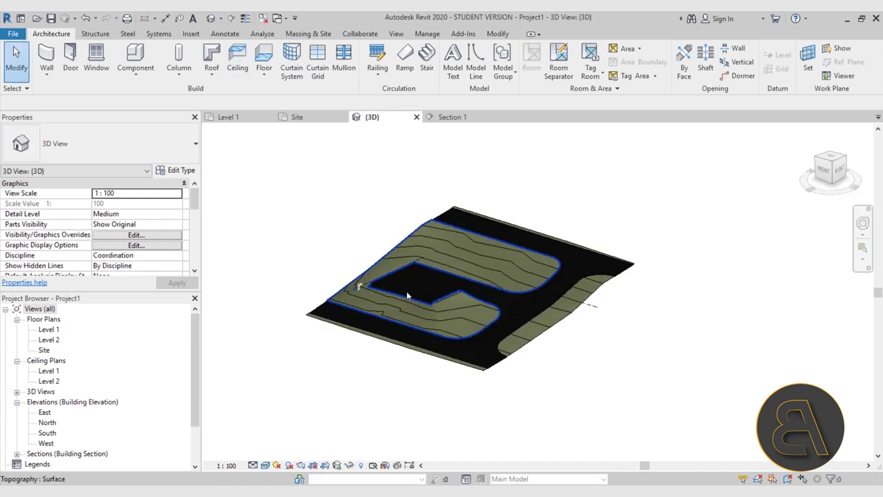
pyautogui.click(378, 71)
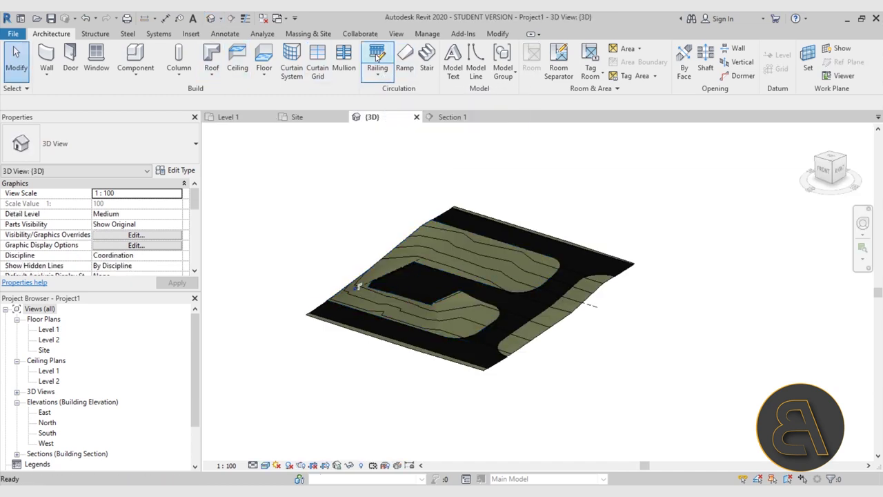
pyautogui.click(109, 151)
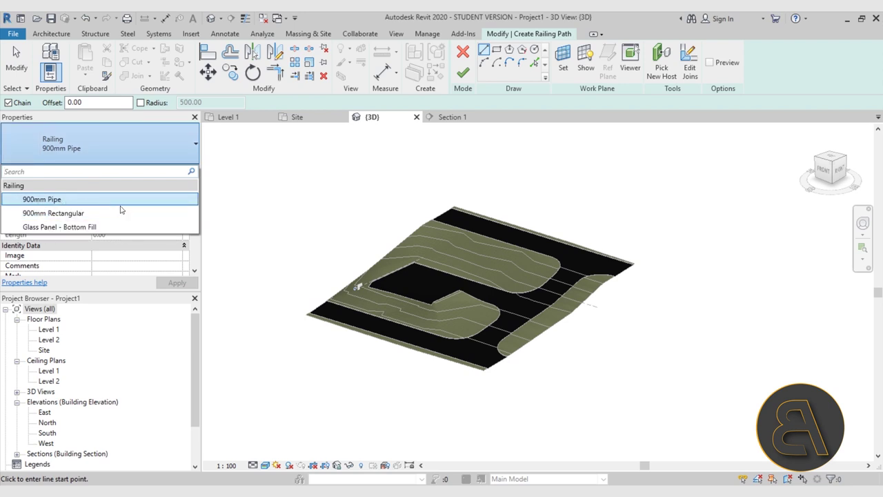
pyautogui.click(43, 200)
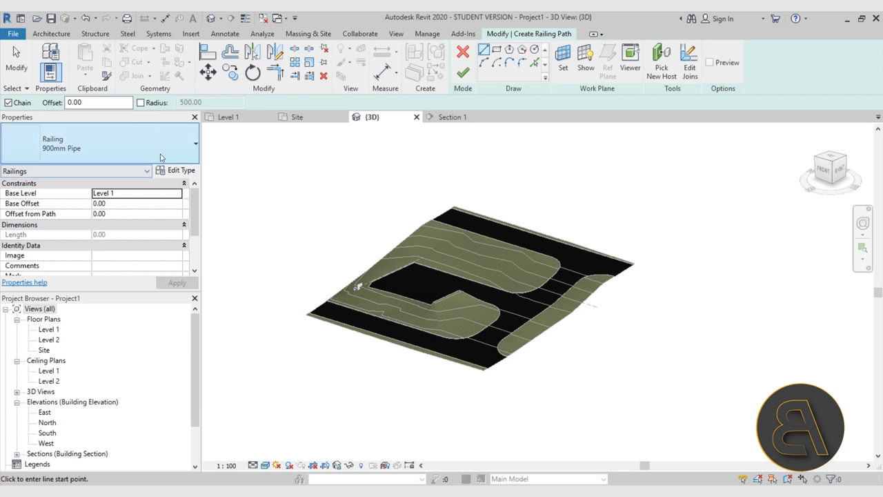
pyautogui.click(127, 152)
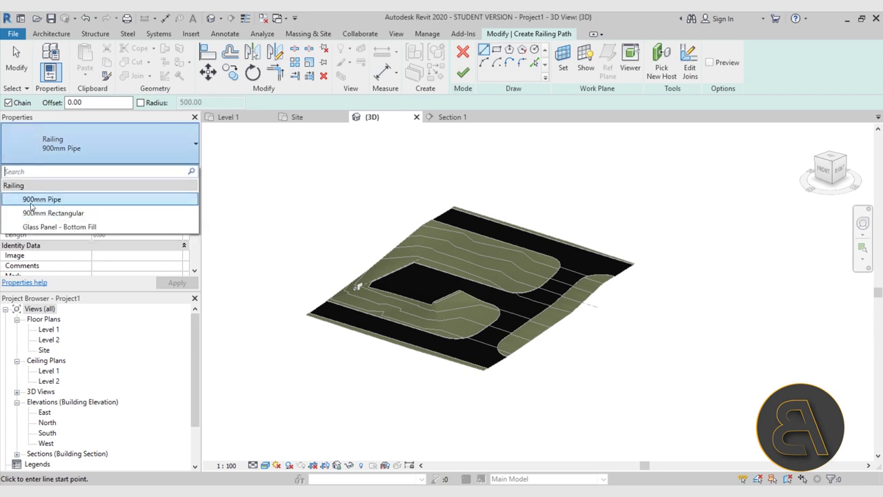
pyautogui.click(69, 200)
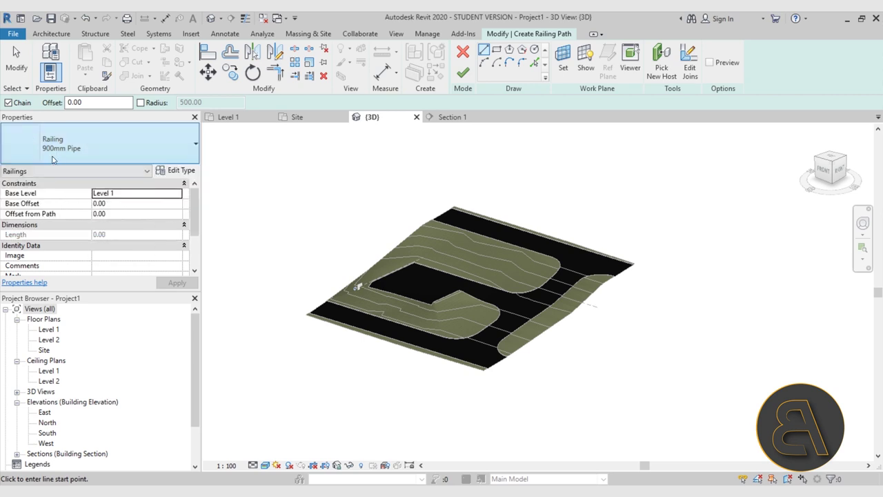
# Duplicate the 900mm Pipe railing type under the name Curb
pyautogui.click(171, 171)
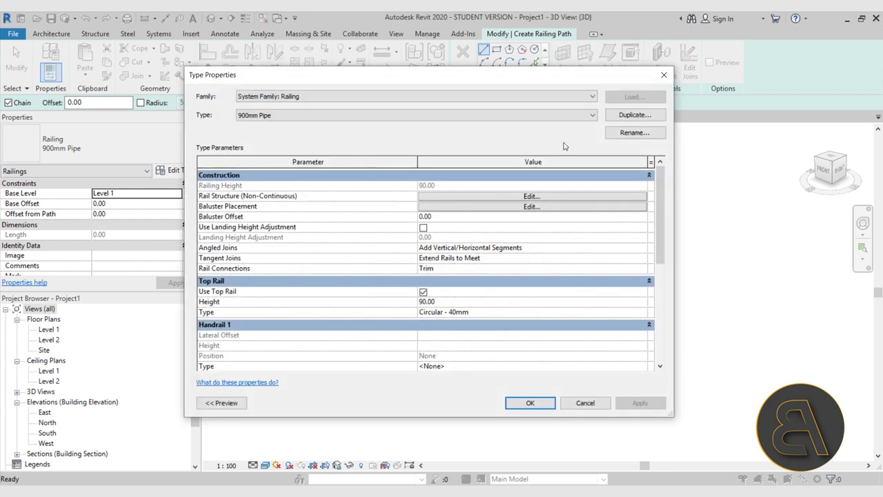
pyautogui.click(634, 114)
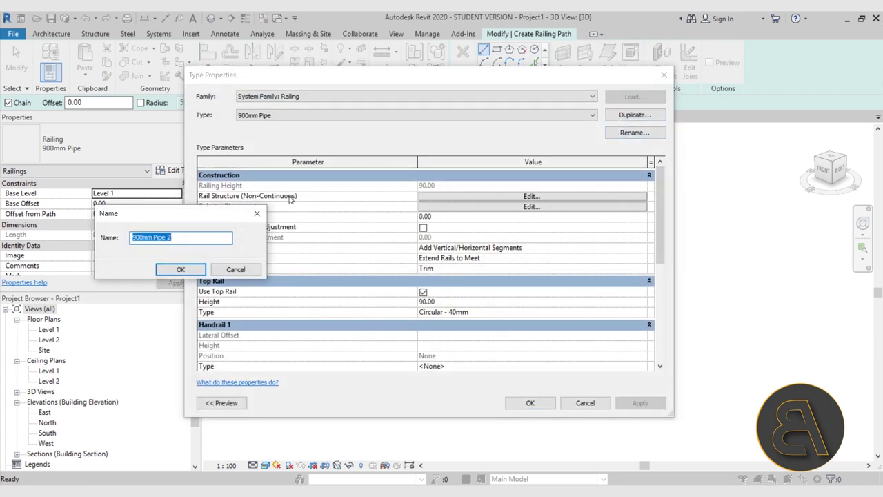
pyautogui.write('Curb')
pyautogui.press('Return')
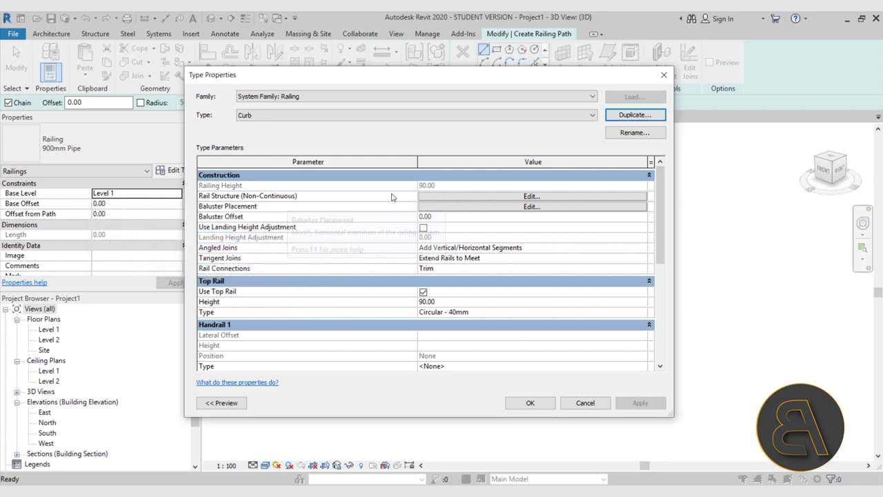
# Delete five of the six rails from the Curb type's non-continuous rail structure, leaving a single rail
pyautogui.click(452, 197)
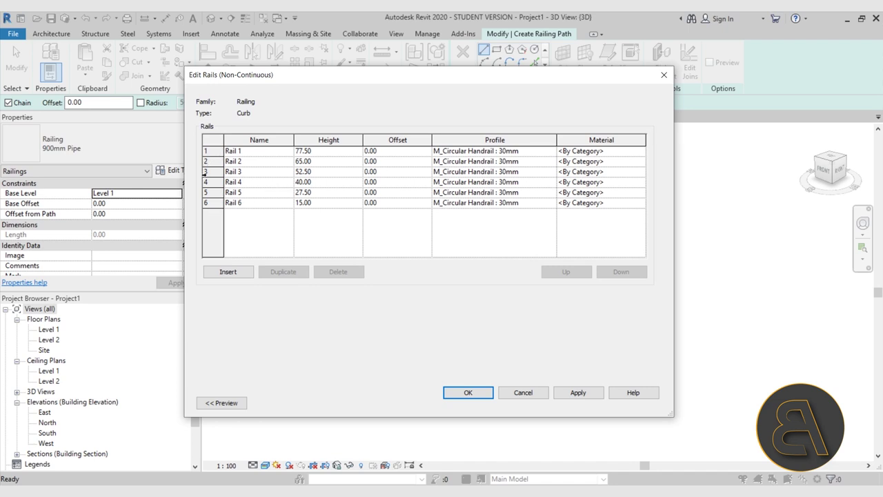
pyautogui.click(204, 203)
pyautogui.click(342, 273)
pyautogui.click(344, 273)
pyautogui.click(342, 272)
pyautogui.click(341, 273)
pyautogui.click(342, 273)
# Set the remaining rail's height to 0 and name it Curb
pyautogui.click(331, 150)
pyautogui.write('0')
pyautogui.click(262, 154)
pyautogui.write('Curb')
pyautogui.press('Tab')
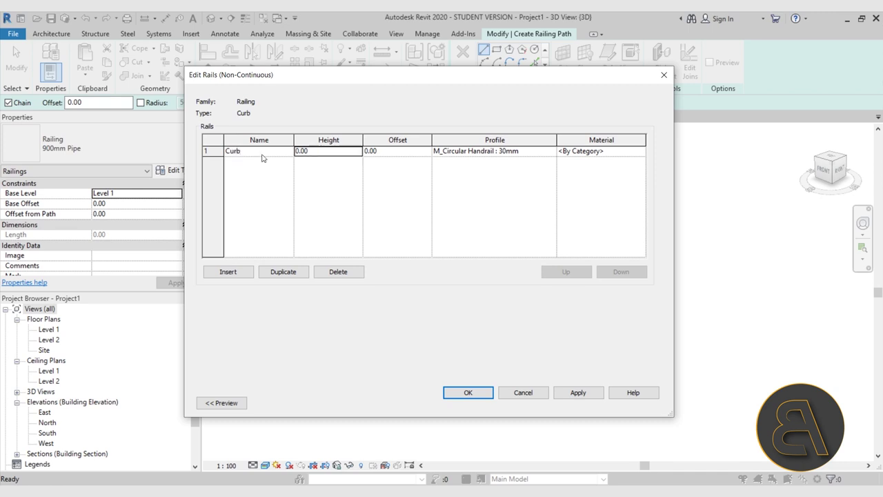
# Set the Curb rail's profile to Curb Profile Family : Curb Profile Family
pyautogui.click(545, 151)
pyautogui.click(551, 151)
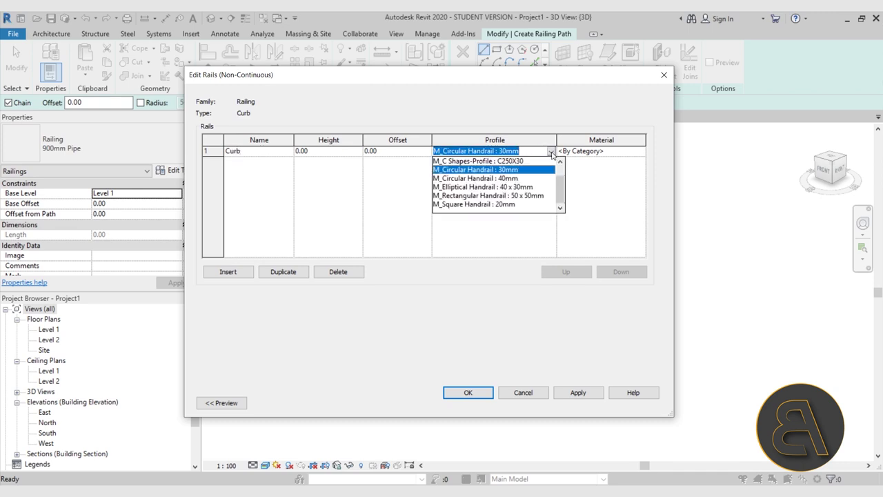
pyautogui.scroll(1, 507, 200)
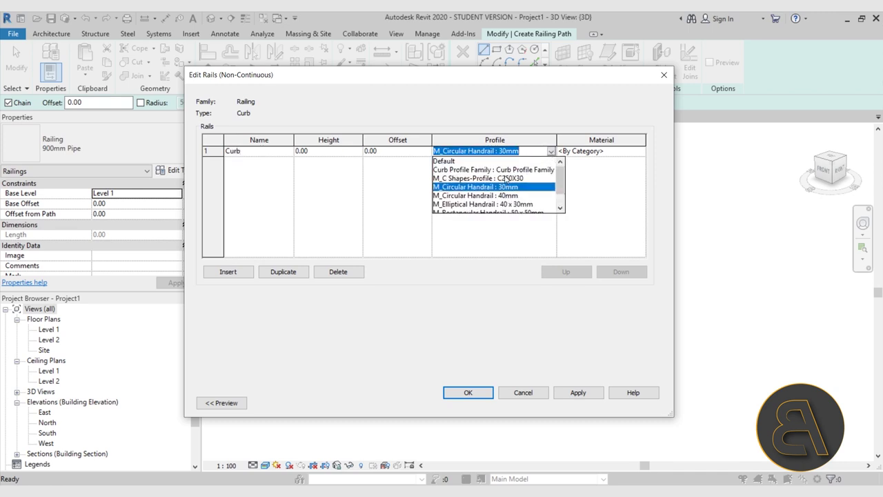
pyautogui.click(503, 170)
# Assign the Gypsum Wall Board material to the Curb rail and accept the rail structure
pyautogui.click(643, 156)
pyautogui.click(643, 156)
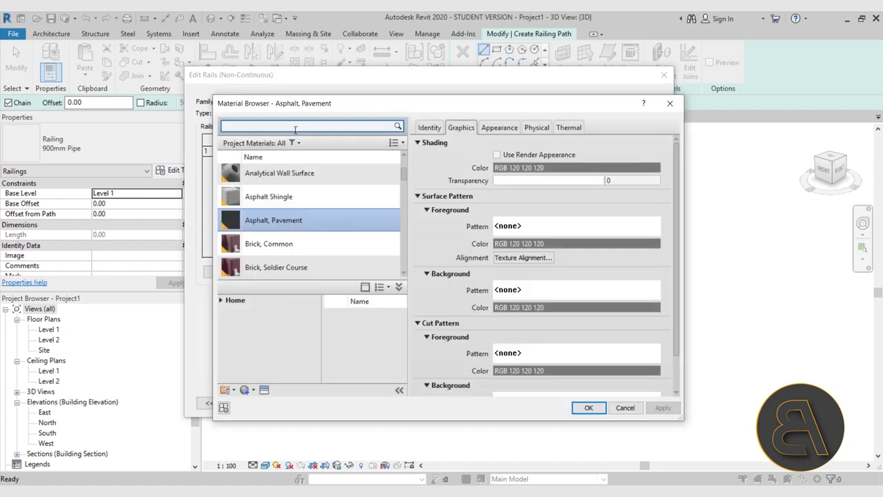
pyautogui.click(295, 129)
pyautogui.write('gyp')
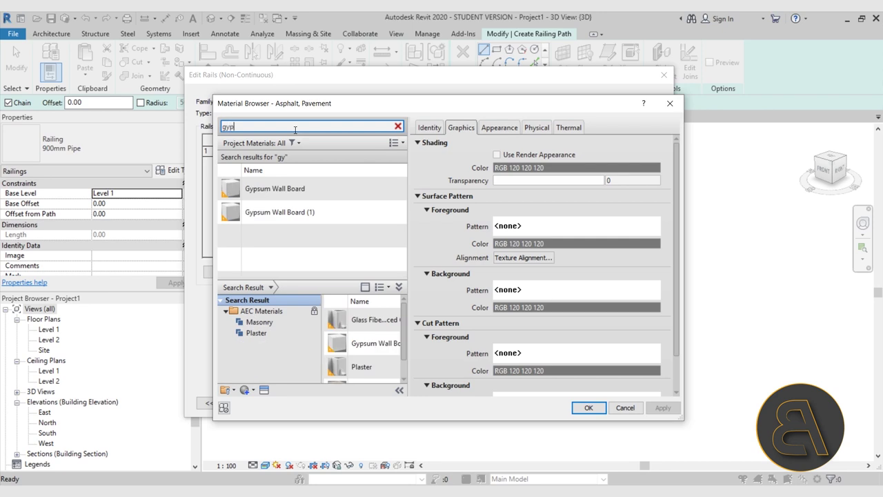
pyautogui.doubleClick(307, 186)
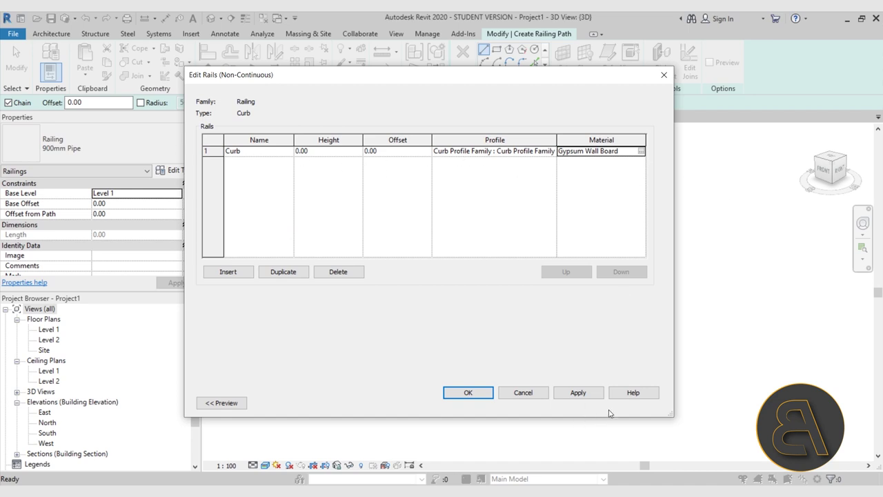
pyautogui.click(585, 393)
pyautogui.click(474, 392)
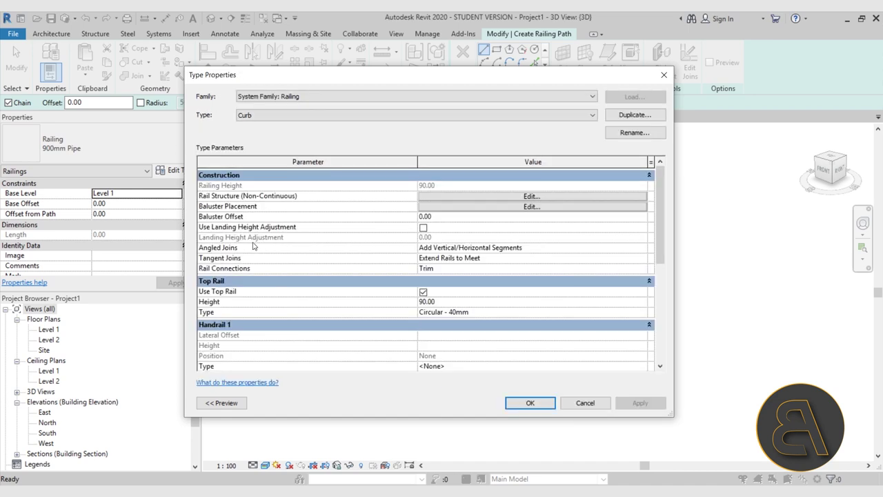
# Disable the Curb type's top rail and set the start post's baluster family to None
pyautogui.click(423, 292)
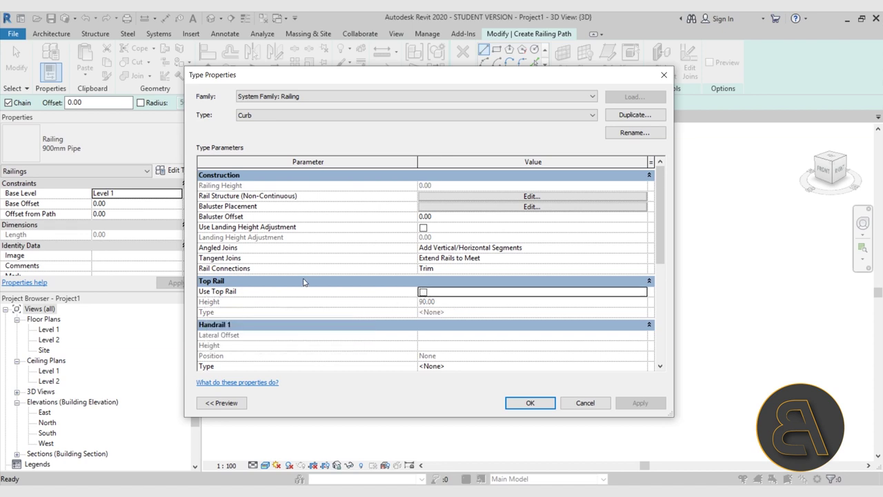
pyautogui.click(448, 206)
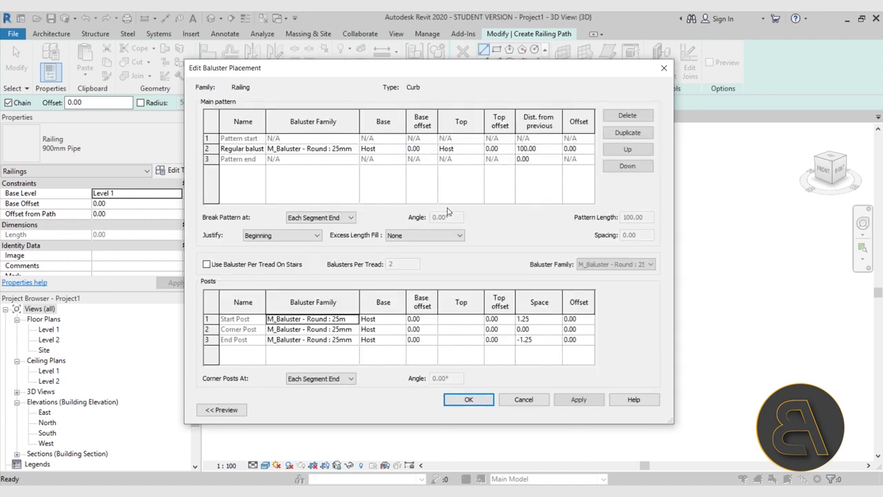
pyautogui.click(317, 321)
pyautogui.click(354, 319)
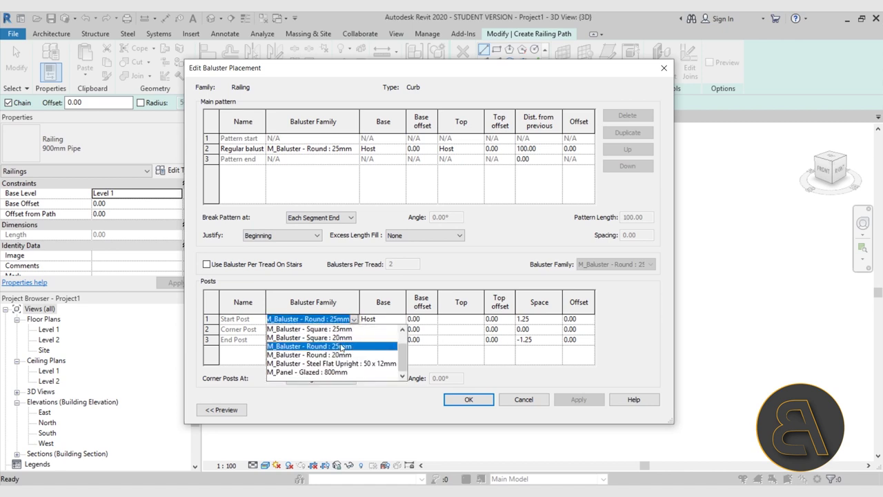
pyautogui.scroll(1, 341, 347)
pyautogui.click(339, 328)
pyautogui.click(337, 321)
pyautogui.hotkey('ctrl', 'c')
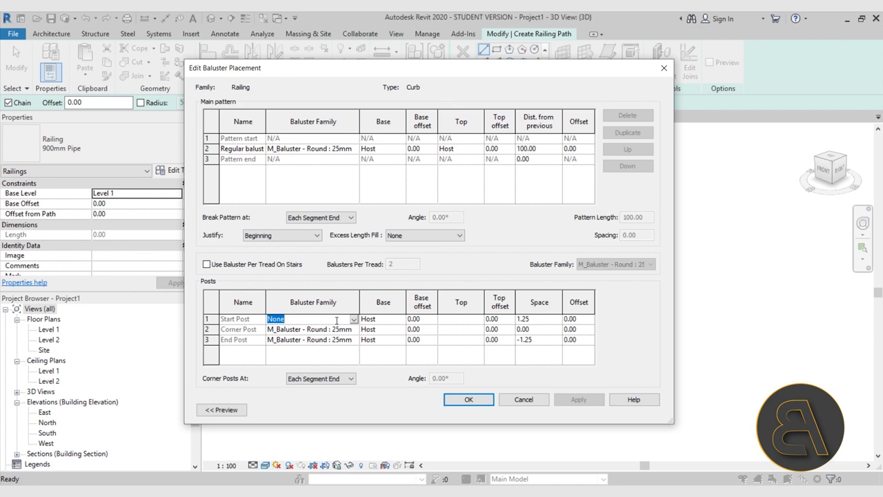
# Set the baluster family of the corner post and end post to None
pyautogui.click(326, 330)
pyautogui.doubleClick(327, 330)
pyautogui.click(326, 329)
pyautogui.moveTo(269, 329); pyautogui.dragTo(471, 340)
pyautogui.hotkey('ctrl', 'v')
pyautogui.click(302, 339)
pyautogui.click(270, 341)
pyautogui.moveTo(268, 339); pyautogui.dragTo(516, 352)
pyautogui.click(353, 339)
pyautogui.click(292, 352)
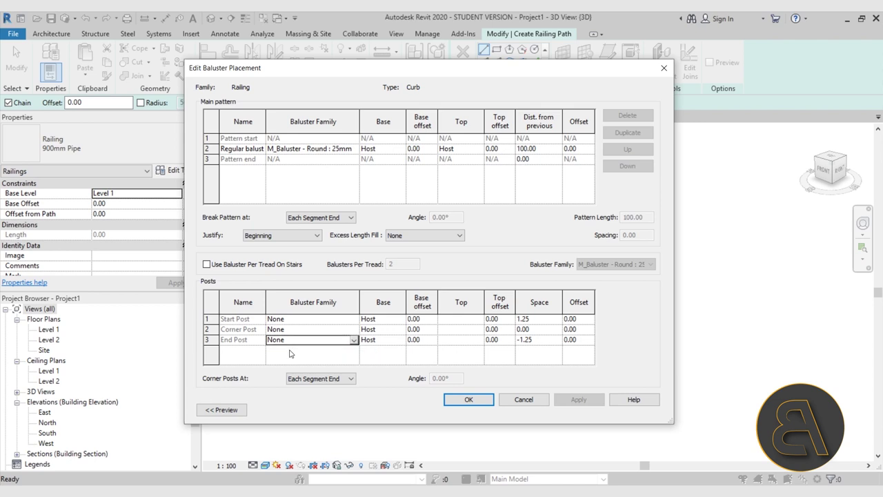
# Set the regular baluster's family to None and accept the Curb type's properties
pyautogui.click(270, 149)
pyautogui.hotkey('ctrl', 'v')
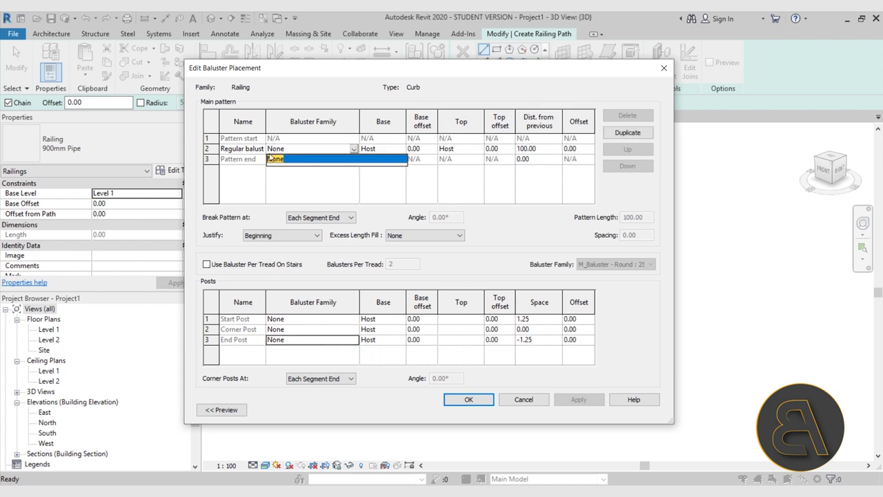
pyautogui.click(272, 159)
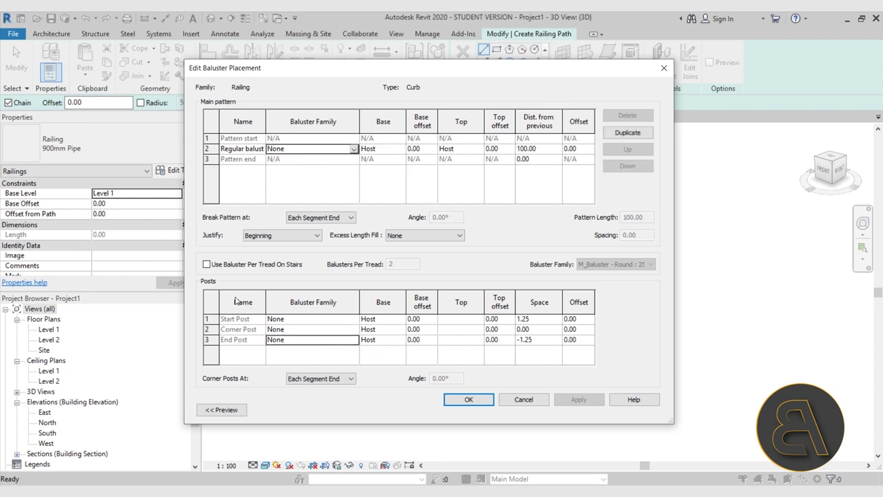
pyautogui.click(475, 405)
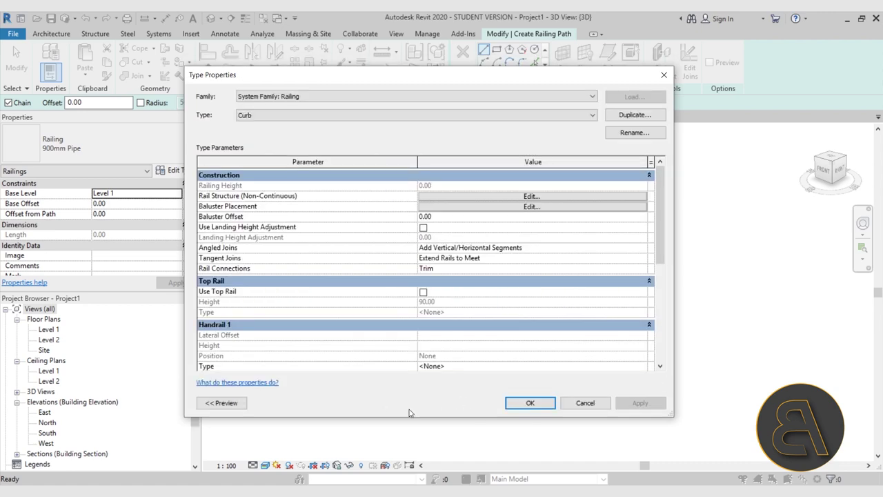
pyautogui.click(530, 403)
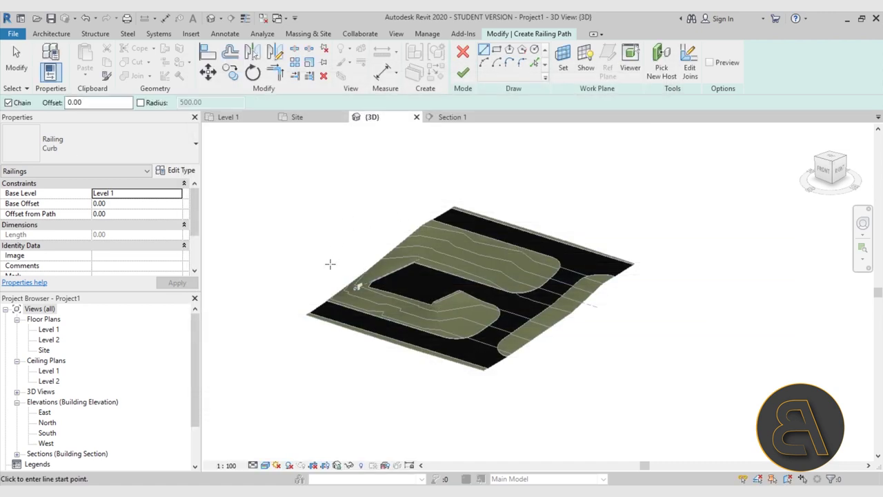
# In the Site plan, pick the southernmost road edge as the curb path and shorten its west end to the site boundary
pyautogui.scroll(4, 342, 307)
pyautogui.scroll(-3, 291, 304)
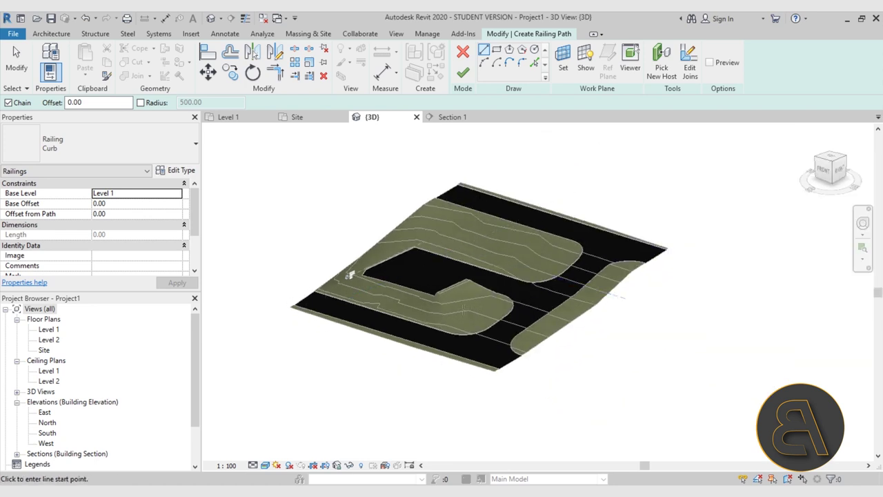
pyautogui.doubleClick(43, 350)
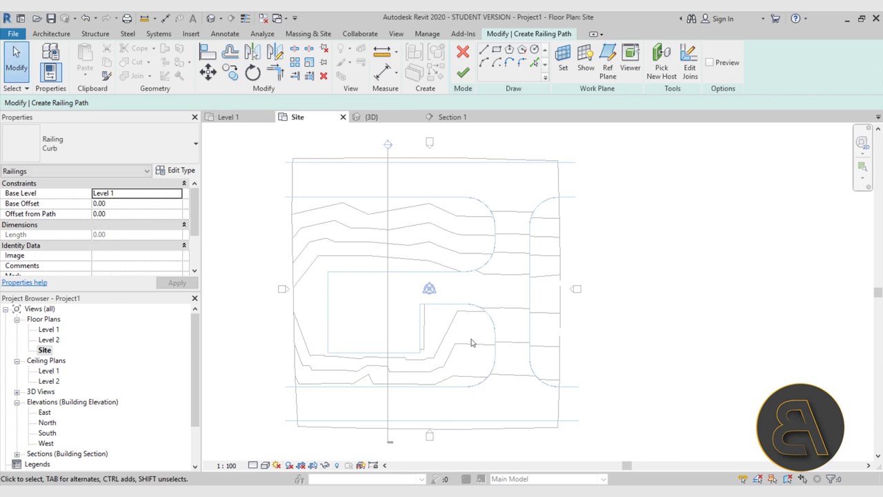
pyautogui.scroll(3, 342, 374)
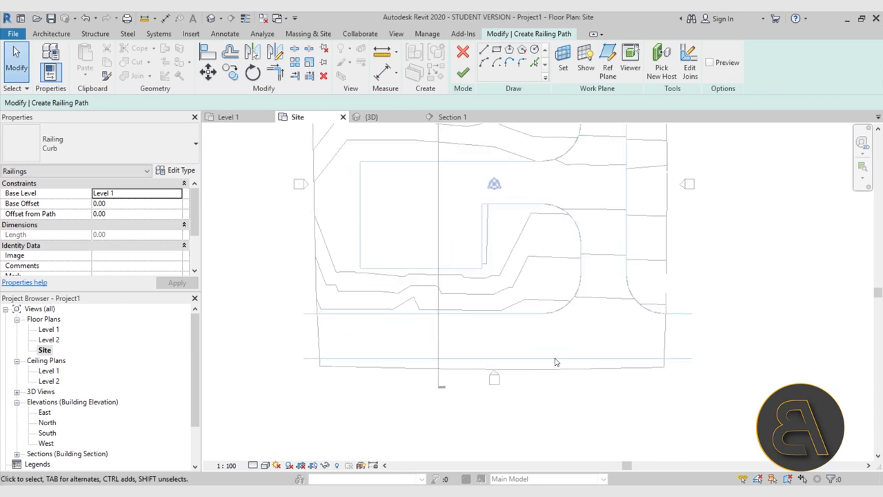
pyautogui.click(534, 62)
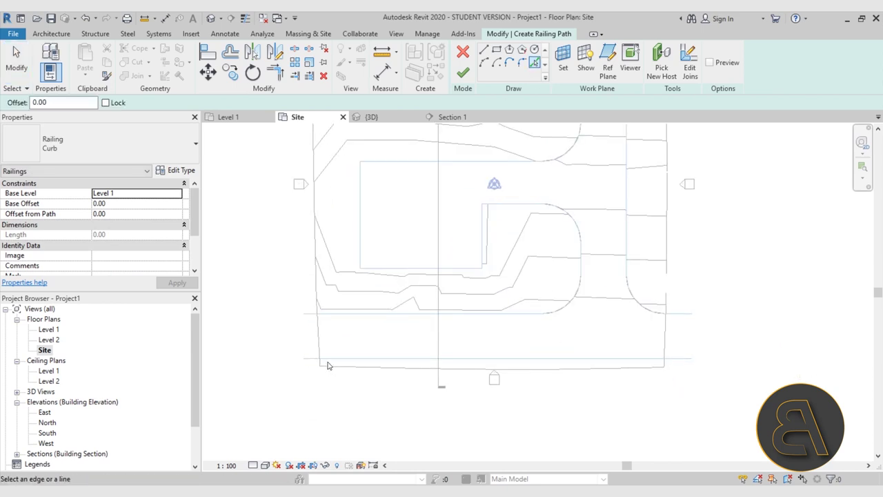
pyautogui.scroll(5, 310, 363)
pyautogui.scroll(2, 297, 366)
pyautogui.click(270, 350)
pyautogui.press('Escape')
pyautogui.moveTo(385, 349); pyautogui.dragTo(356, 336)
pyautogui.scroll(5, 375, 354)
pyautogui.click(359, 338)
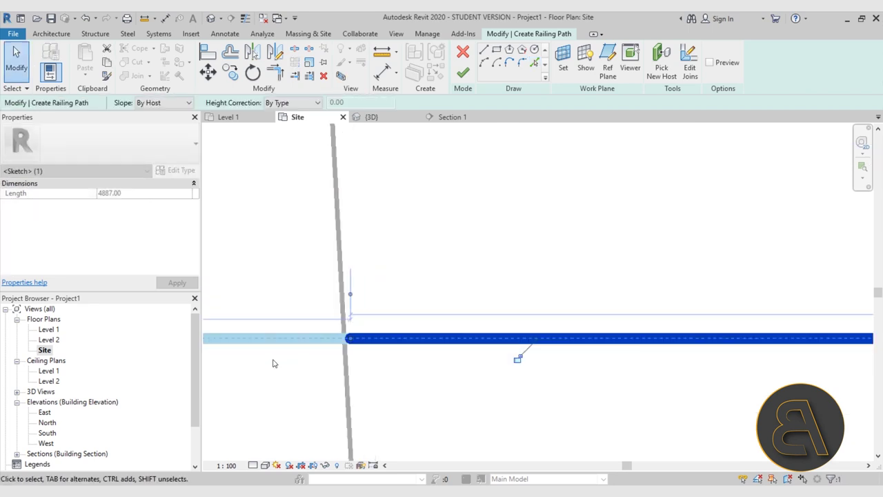
# Shorten the curb path's east end to the site boundary, making it about 4520 long, and finish the railing in the 3D view
pyautogui.scroll(-3, 276, 349)
pyautogui.moveTo(710, 340); pyautogui.dragTo(339, 325, button='middle')
pyautogui.scroll(3, 537, 329)
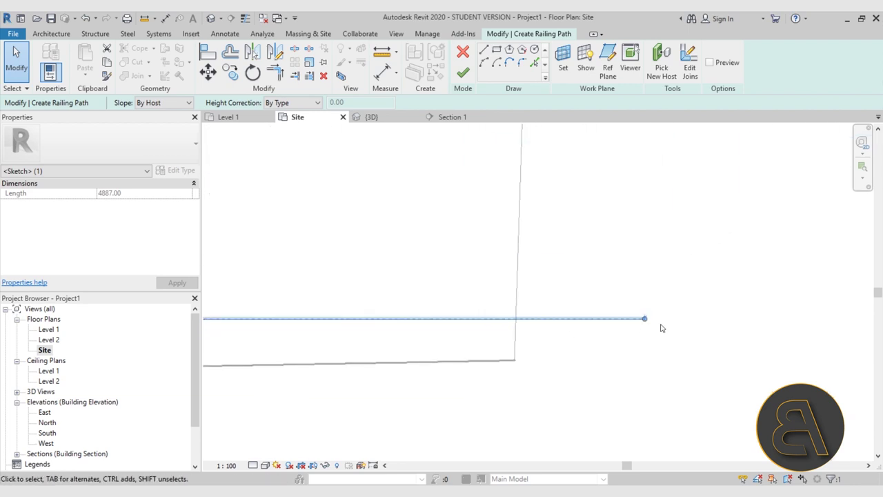
pyautogui.moveTo(645, 318); pyautogui.dragTo(516, 319)
pyautogui.scroll(5, 517, 321)
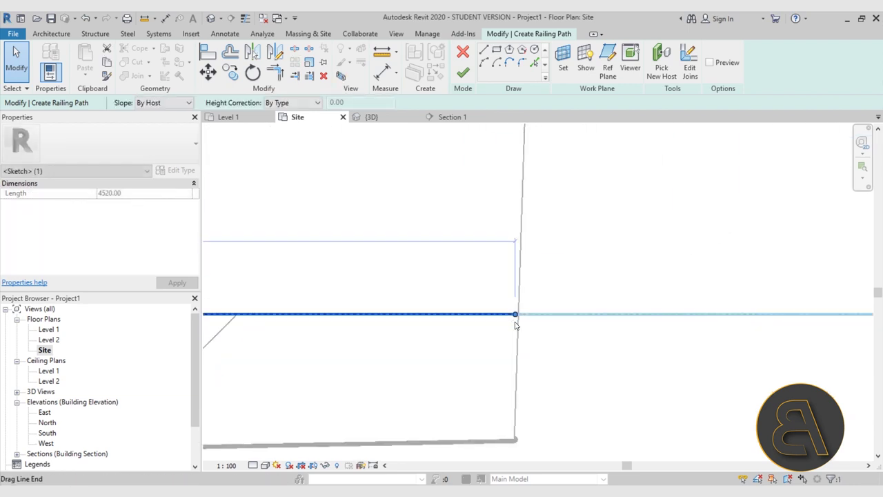
pyautogui.scroll(-6, 520, 321)
pyautogui.scroll(-3, 524, 320)
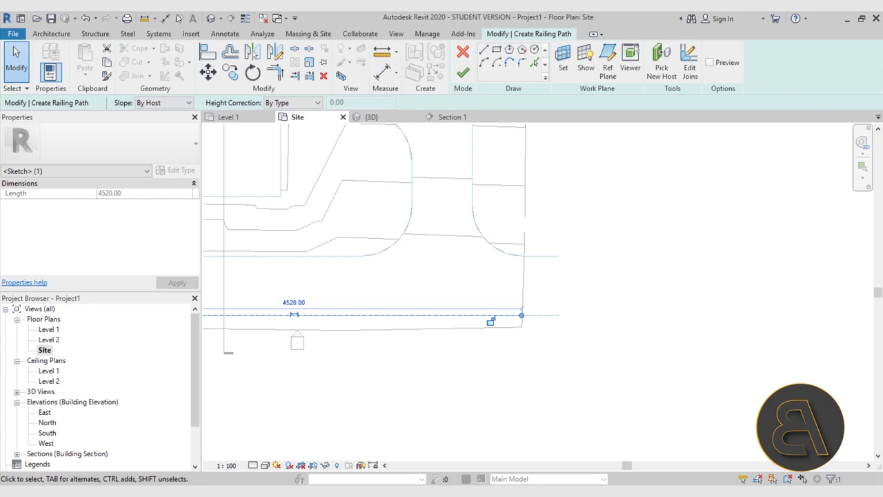
pyautogui.click(210, 18)
pyautogui.scroll(4, 315, 255)
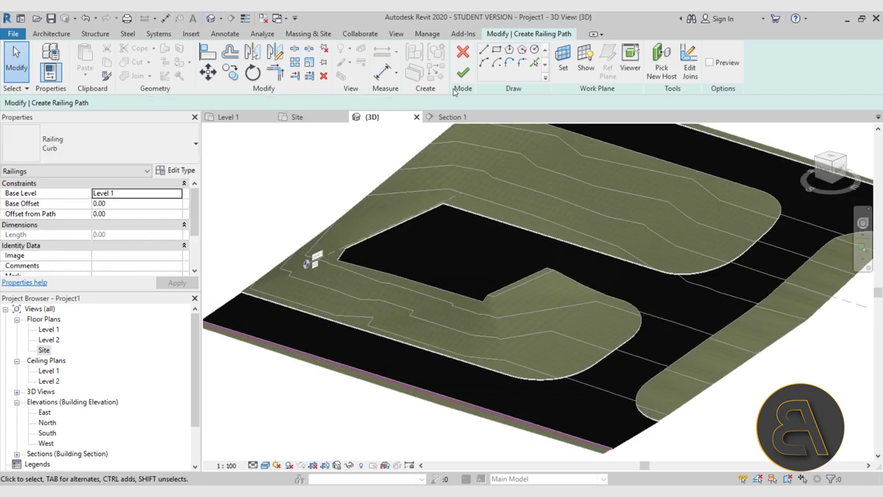
pyautogui.click(464, 78)
# Examine the new curb's profile orientation and its position relative to the sloping road in 3D
pyautogui.scroll(5, 246, 347)
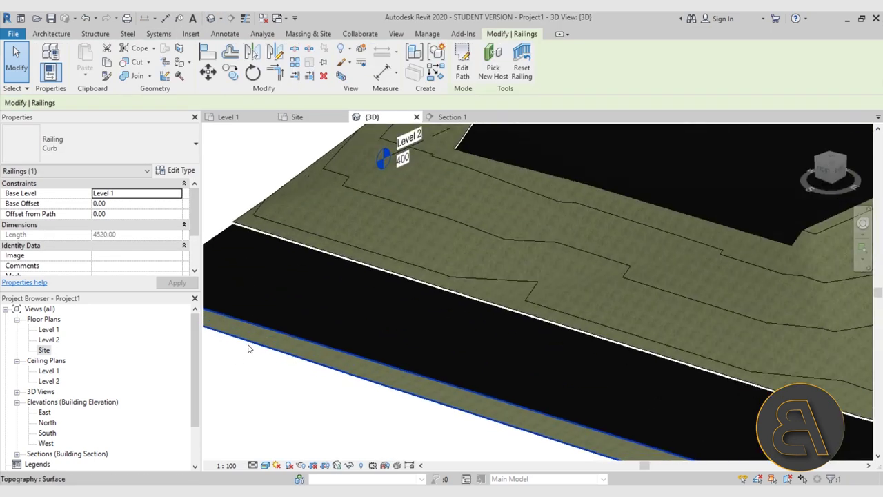
pyautogui.scroll(5, 412, 264)
pyautogui.scroll(-5, 360, 217)
pyautogui.keyDown('shift'); pyautogui.moveTo(551, 309); pyautogui.dragTo(528, 396, button='middle'); pyautogui.keyUp('shift')
pyautogui.scroll(4, 522, 356)
pyautogui.moveTo(645, 392); pyautogui.dragTo(279, 303, button='middle')
pyautogui.scroll(6, 365, 293)
pyautogui.scroll(-1, 298, 282)
pyautogui.scroll(-8, 369, 275)
pyautogui.moveTo(459, 298); pyautogui.dragTo(351, 381, button='middle')
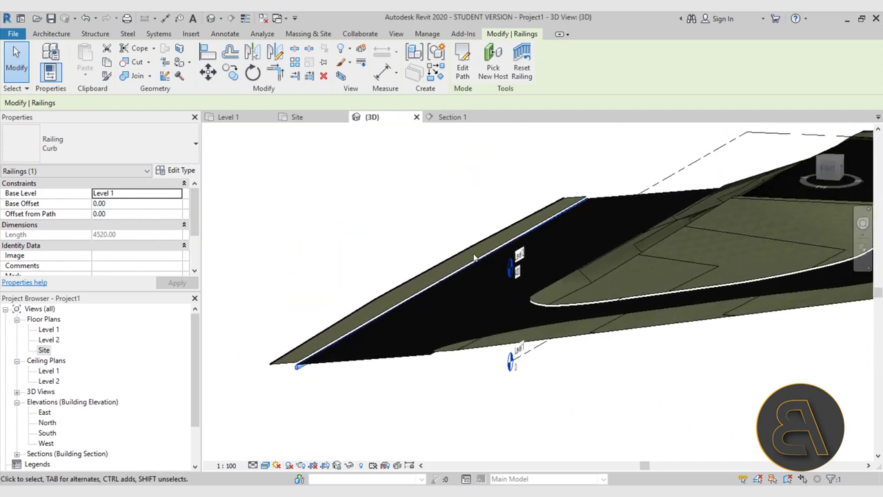
pyautogui.scroll(3, 476, 262)
pyautogui.keyDown('shift'); pyautogui.moveTo(480, 282); pyautogui.dragTo(511, 311, button='middle'); pyautogui.keyUp('shift')
# Flip the curb railing's direction in the Site plan and check its end profile in the 3D view
pyautogui.doubleClick(44, 349)
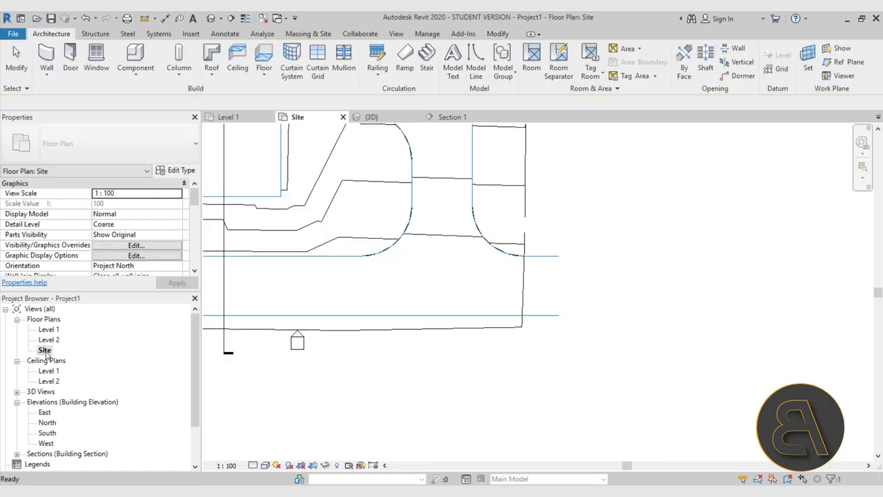
pyautogui.scroll(-3, 504, 324)
pyautogui.scroll(3, 504, 324)
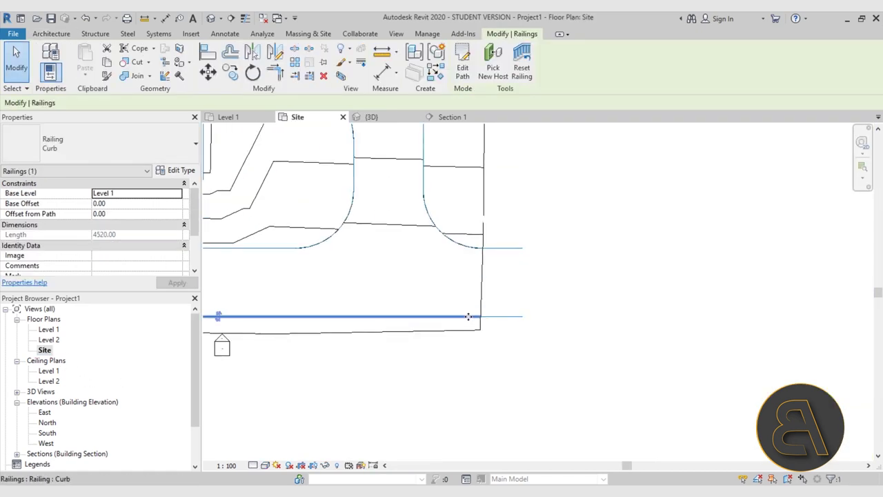
pyautogui.click(218, 317)
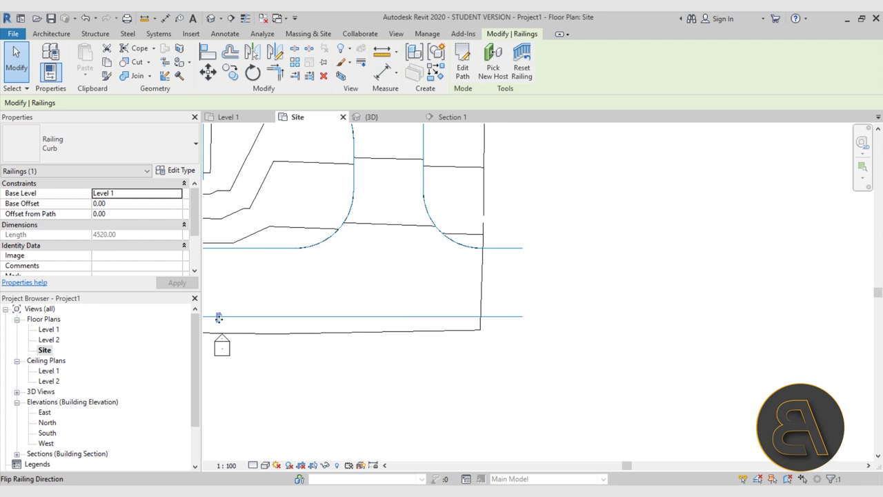
pyautogui.click(211, 19)
pyautogui.keyDown('shift'); pyautogui.moveTo(520, 287); pyautogui.dragTo(422, 297, button='middle'); pyautogui.keyUp('shift')
pyautogui.scroll(3, 422, 297)
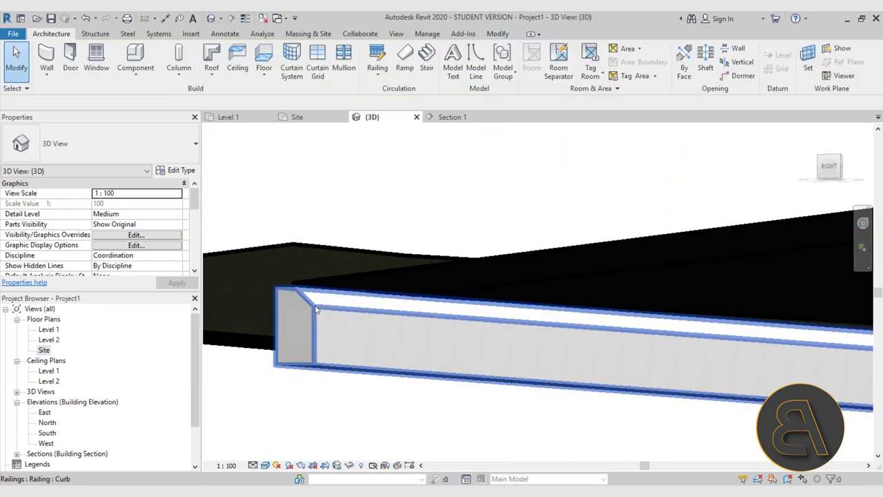
# Set the topography surface as the curb railing's new host so it follows the slope
pyautogui.click(336, 315)
pyautogui.scroll(-3, 337, 315)
pyautogui.keyDown('shift'); pyautogui.moveTo(336, 314); pyautogui.dragTo(543, 231, button='middle'); pyautogui.keyUp('shift')
pyautogui.scroll(-3, 444, 262)
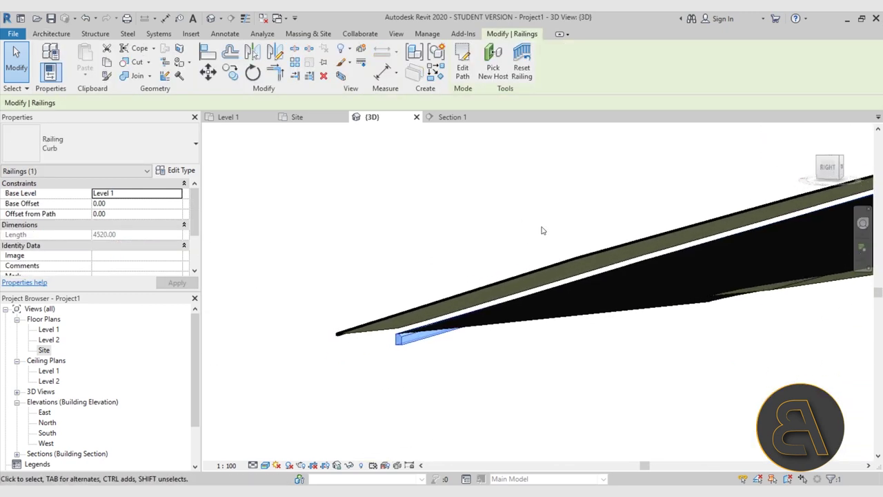
pyautogui.click(492, 68)
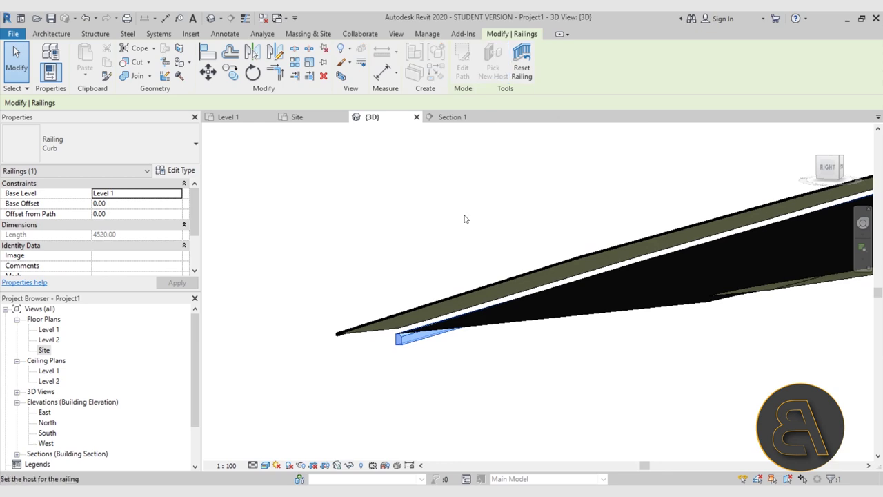
pyautogui.keyDown('shift'); pyautogui.moveTo(390, 378); pyautogui.dragTo(420, 352, button='middle'); pyautogui.keyUp('shift')
pyautogui.scroll(-3, 420, 352)
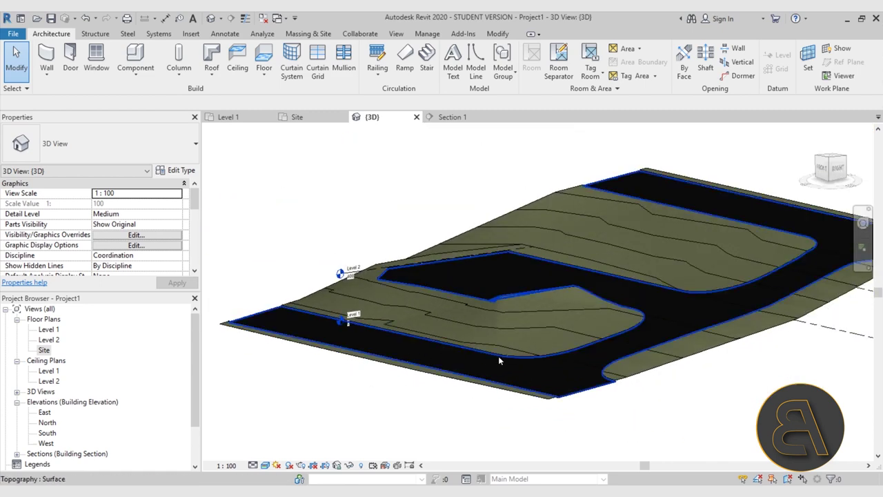
# Start a Curb railing in the Site plan and pick the whole connected road-edge chain around the large grass area and central recess
pyautogui.doubleClick(45, 349)
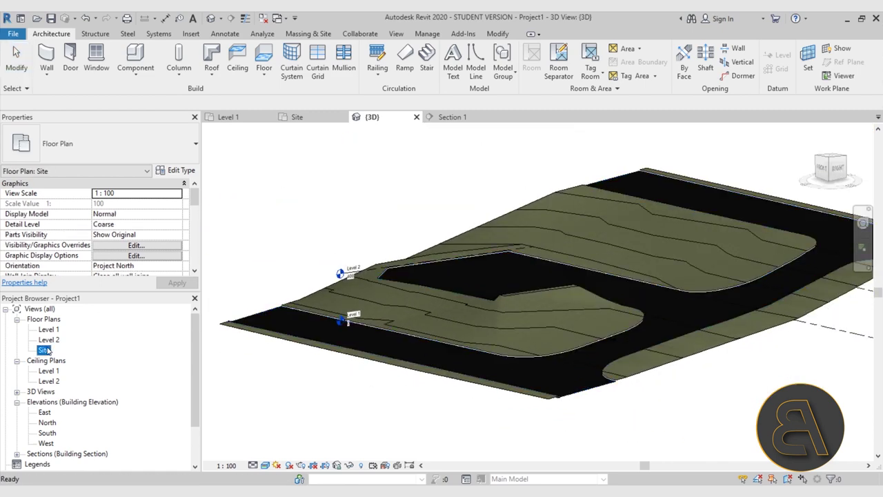
pyautogui.click(379, 56)
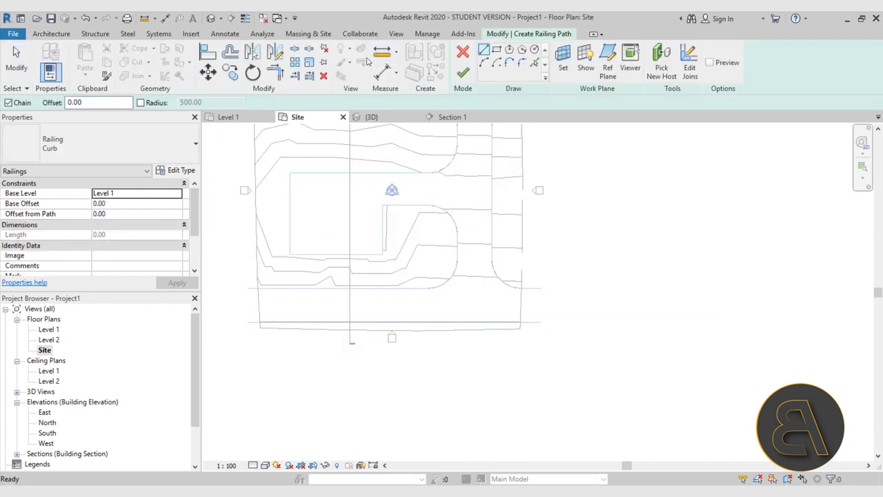
pyautogui.click(534, 63)
pyautogui.press('Tab')
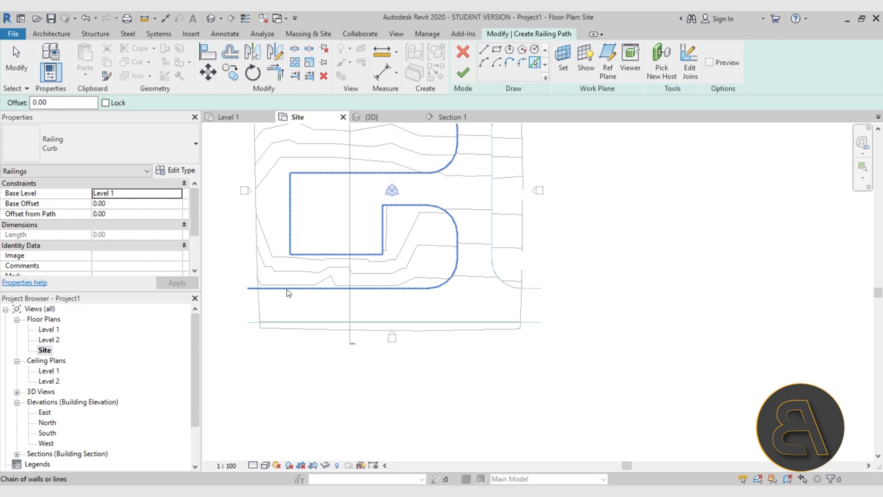
pyautogui.scroll(-2, 287, 293)
pyautogui.click(287, 311)
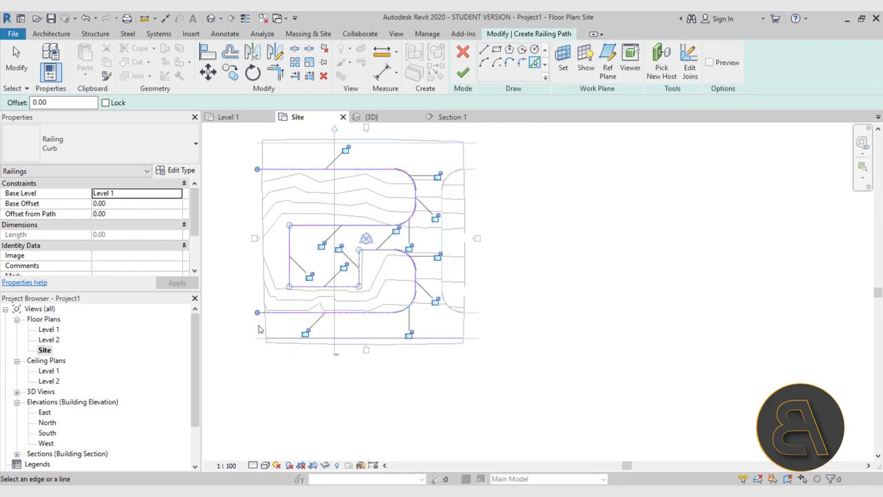
# Shorten both west ends of the curb path to the site boundary, making the south straight line 2960 long
pyautogui.press('Escape')
pyautogui.scroll(4, 260, 165)
pyautogui.click(249, 154)
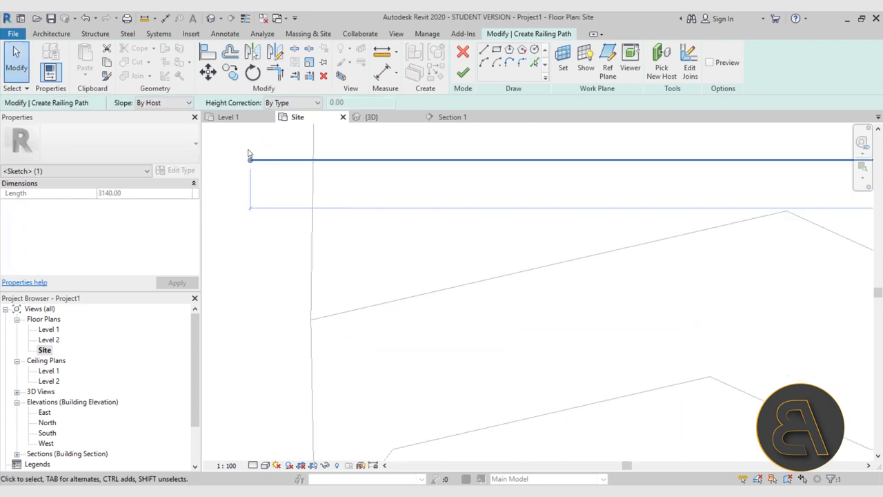
pyautogui.moveTo(250, 161); pyautogui.dragTo(314, 162)
pyautogui.moveTo(350, 312)
pyautogui.mouseDown(button='middle')
pyautogui.moveTo(359, 353)
pyautogui.moveTo(349, 217)
pyautogui.mouseUp(button='middle')
pyautogui.scroll(-4, 352, 343)
pyautogui.scroll(-2, 351, 341)
pyautogui.scroll(-2, 349, 216)
pyautogui.scroll(3, 338, 270)
pyautogui.click(327, 256)
pyautogui.moveTo(277, 255); pyautogui.dragTo(331, 256)
pyautogui.scroll(6, 331, 255)
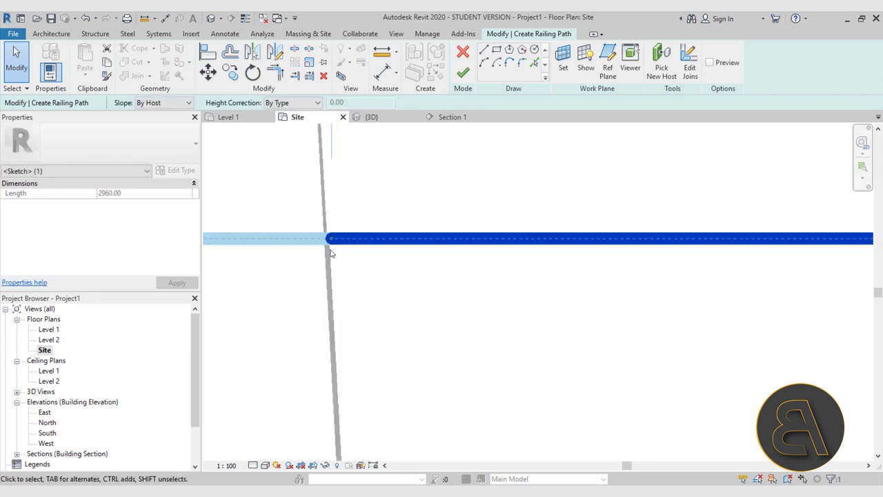
pyautogui.scroll(-7, 324, 243)
pyautogui.moveTo(398, 254); pyautogui.dragTo(349, 354, button='middle')
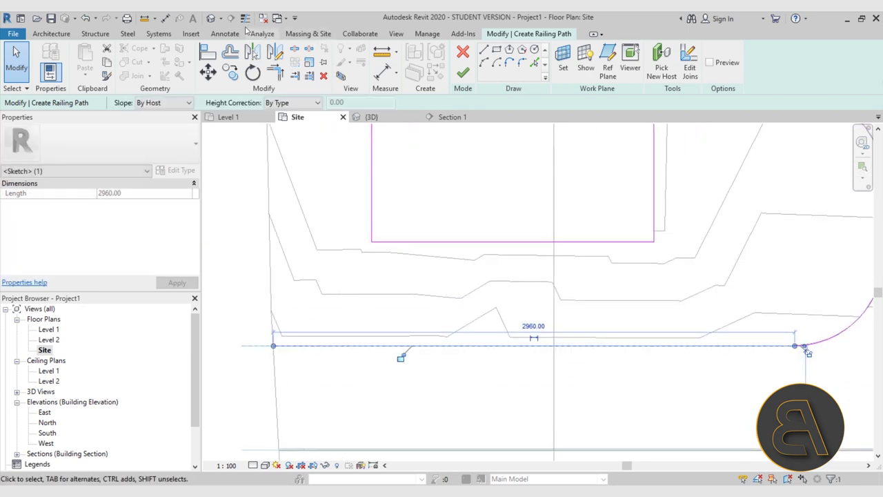
# Finish the new curb railing in the 3D view and check its level relative to the sloping terrain
pyautogui.click(212, 20)
pyautogui.scroll(-3, 327, 198)
pyautogui.keyDown('shift'); pyautogui.moveTo(327, 197); pyautogui.dragTo(537, 246, button='middle'); pyautogui.keyUp('shift')
pyautogui.click(467, 74)
pyautogui.scroll(6, 536, 247)
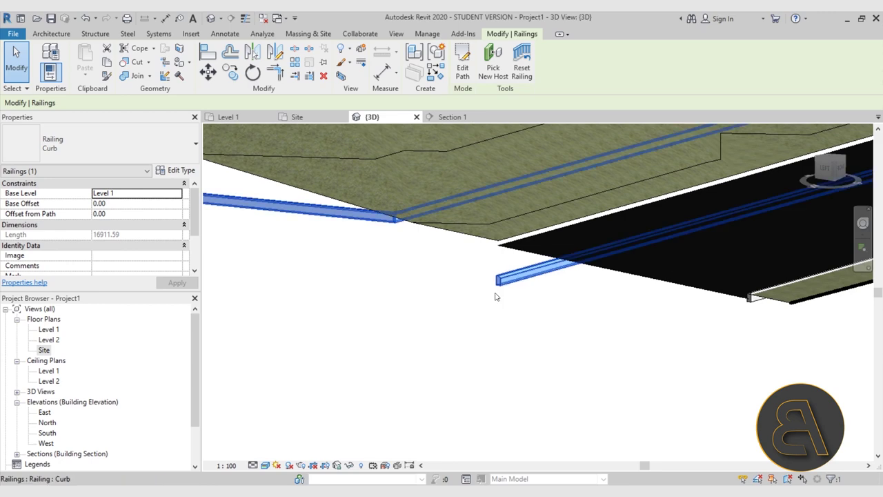
pyautogui.scroll(-3, 484, 310)
pyautogui.keyDown('shift'); pyautogui.moveTo(471, 334); pyautogui.dragTo(472, 269, button='middle'); pyautogui.keyUp('shift')
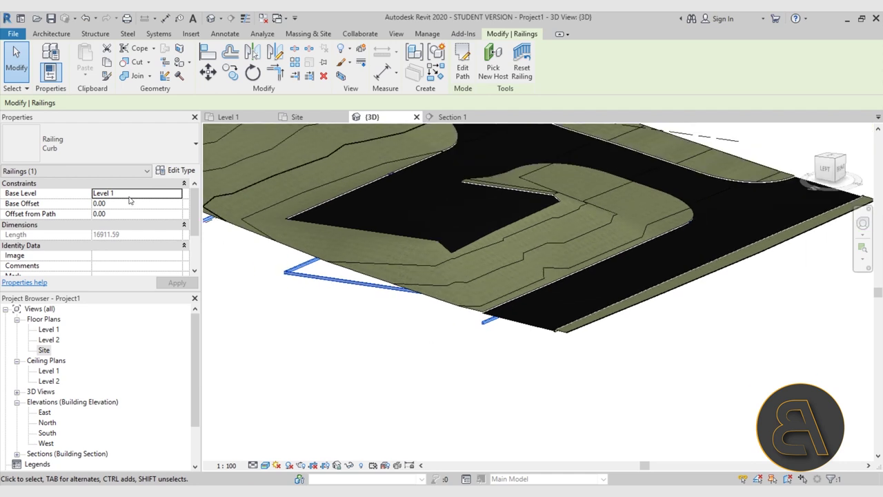
# Set the grass topography surface as the new host of the long curb railing so it follows the slope
pyautogui.click(500, 77)
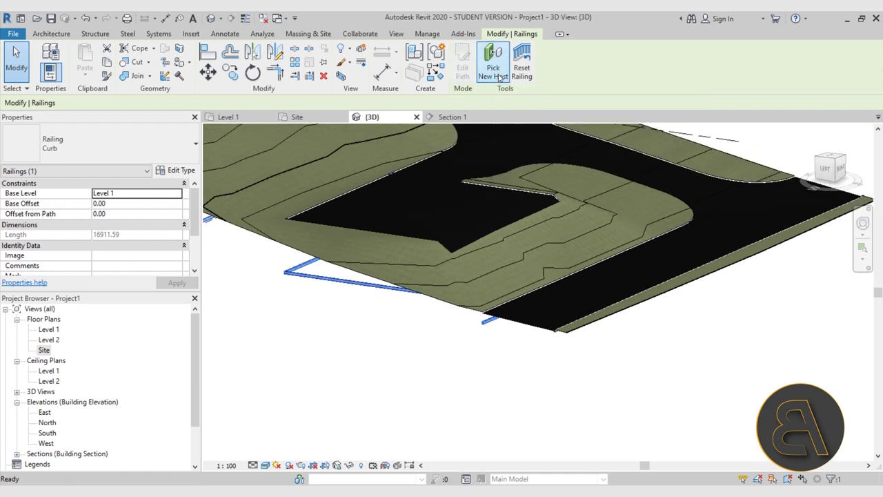
pyautogui.scroll(-3, 434, 302)
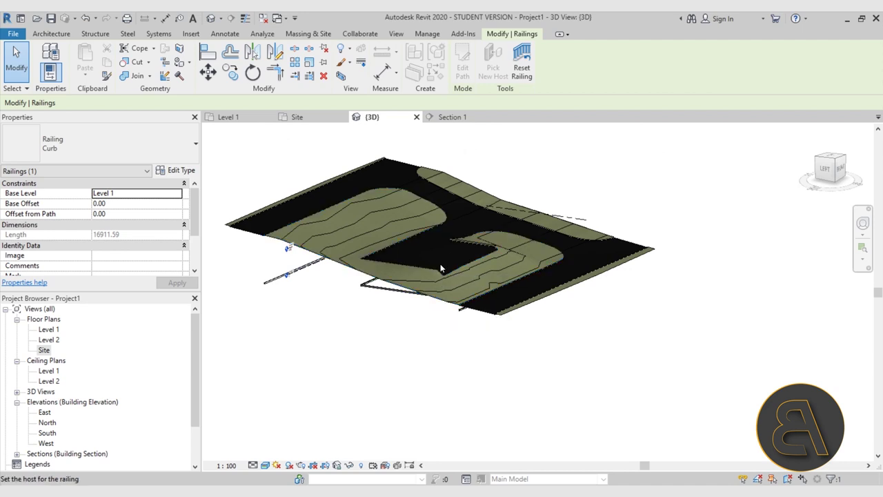
pyautogui.scroll(3, 436, 271)
pyautogui.scroll(-3, 466, 280)
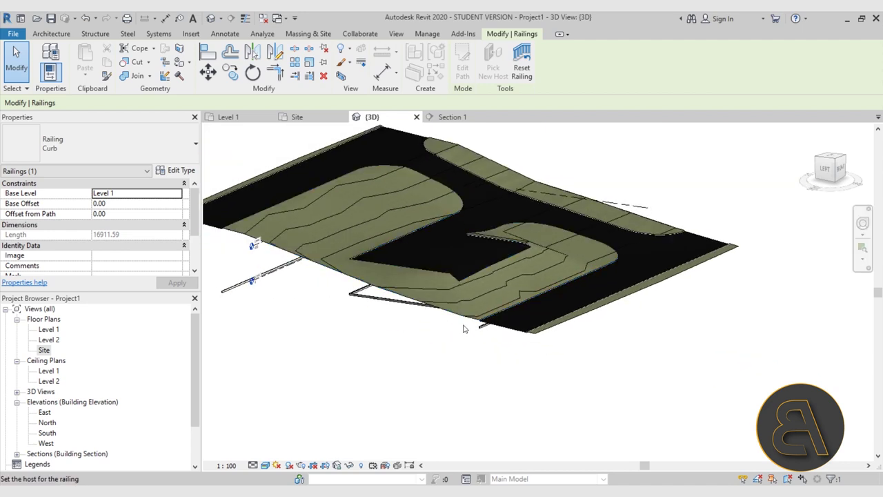
pyautogui.click(464, 318)
pyautogui.keyDown('shift'); pyautogui.moveTo(435, 323); pyautogui.dragTo(320, 244, button='middle'); pyautogui.keyUp('shift')
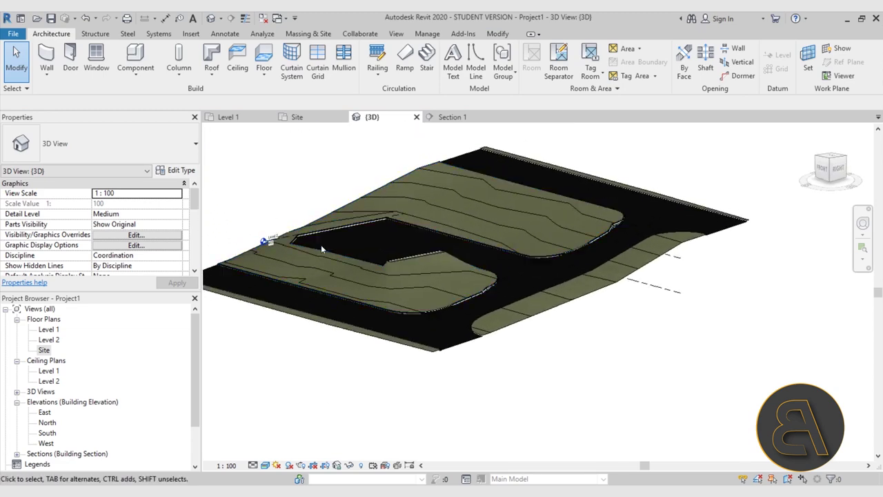
# Examine how the hosted curb's bends and segments fit the grass and road edges in 3D
pyautogui.scroll(8, 513, 175)
pyautogui.keyDown('shift'); pyautogui.moveTo(545, 346); pyautogui.dragTo(545, 317, button='middle'); pyautogui.keyUp('shift')
pyautogui.scroll(5, 361, 224)
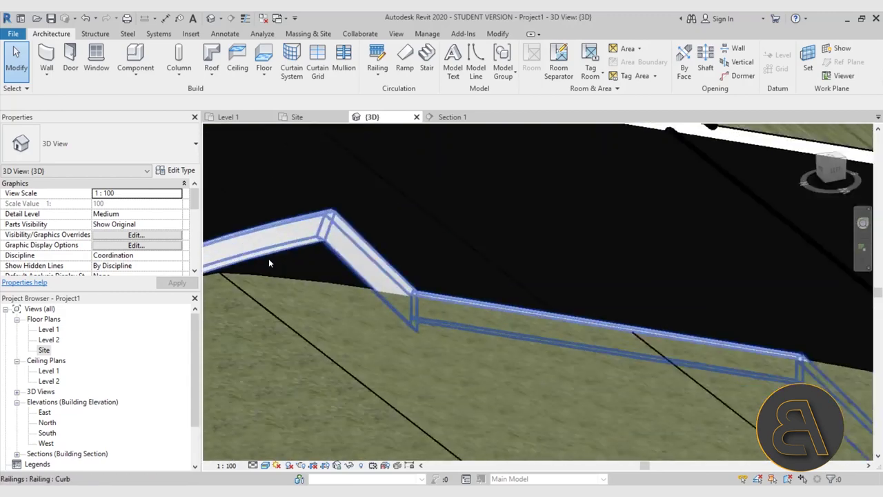
pyautogui.click(304, 246)
pyautogui.keyDown('shift'); pyautogui.moveTo(543, 198); pyautogui.dragTo(449, 251, button='middle'); pyautogui.keyUp('shift')
pyautogui.keyDown('shift'); pyautogui.moveTo(648, 283); pyautogui.dragTo(441, 266, button='middle'); pyautogui.keyUp('shift')
pyautogui.keyDown('shift'); pyautogui.moveTo(596, 259); pyautogui.dragTo(344, 215, button='middle'); pyautogui.keyUp('shift')
# Check the curb's path sketch in 3D and inspect the railing around the upper grass area's rounded corner
pyautogui.click(462, 63)
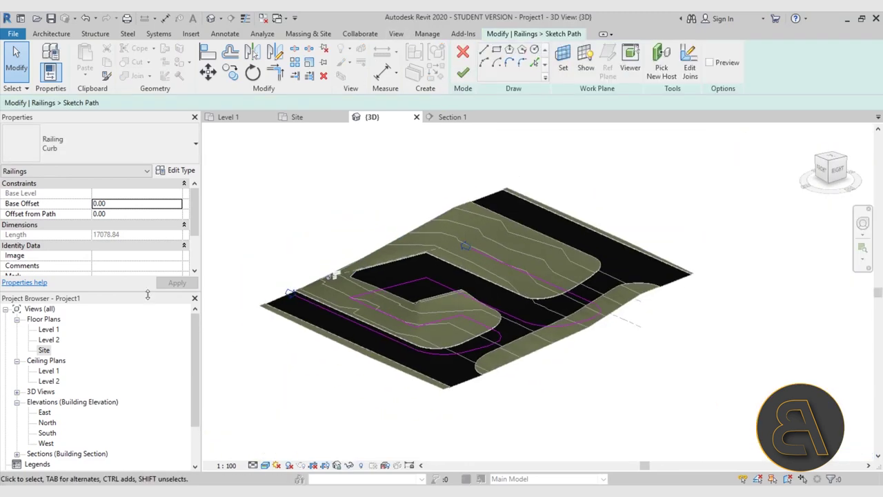
pyautogui.click(462, 74)
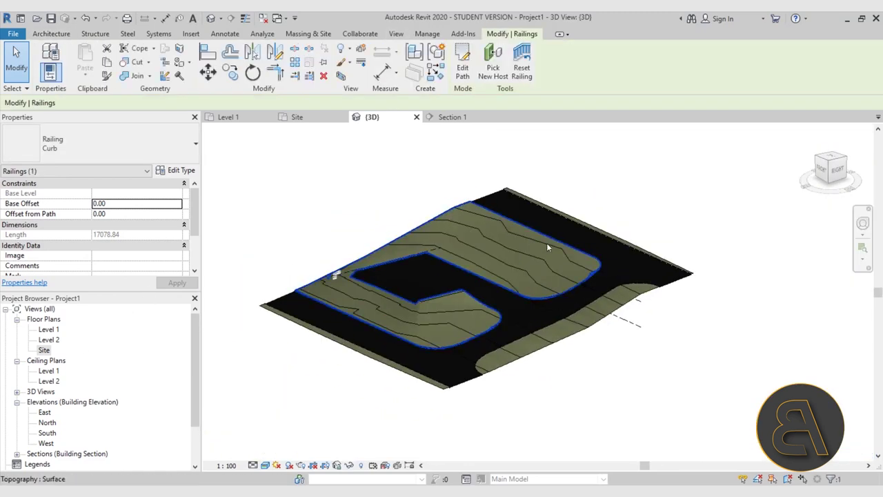
pyautogui.scroll(8, 595, 263)
pyautogui.scroll(-5, 555, 265)
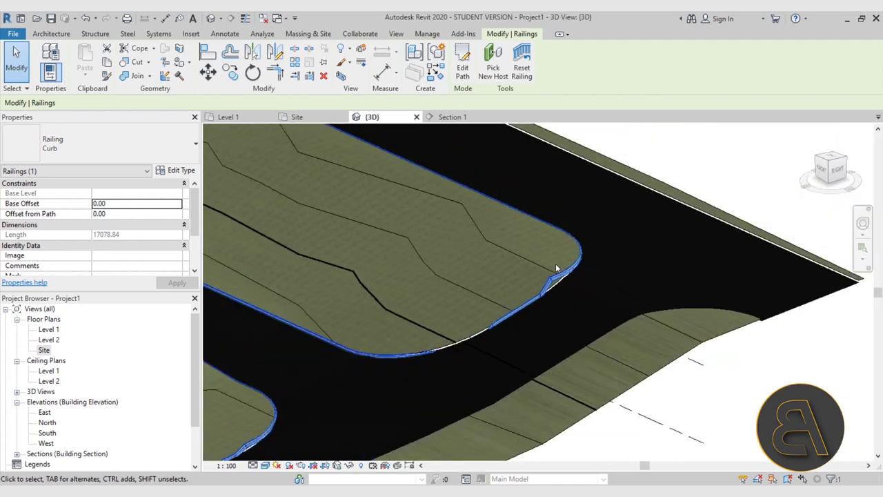
pyautogui.scroll(5, 550, 281)
pyautogui.click(620, 302)
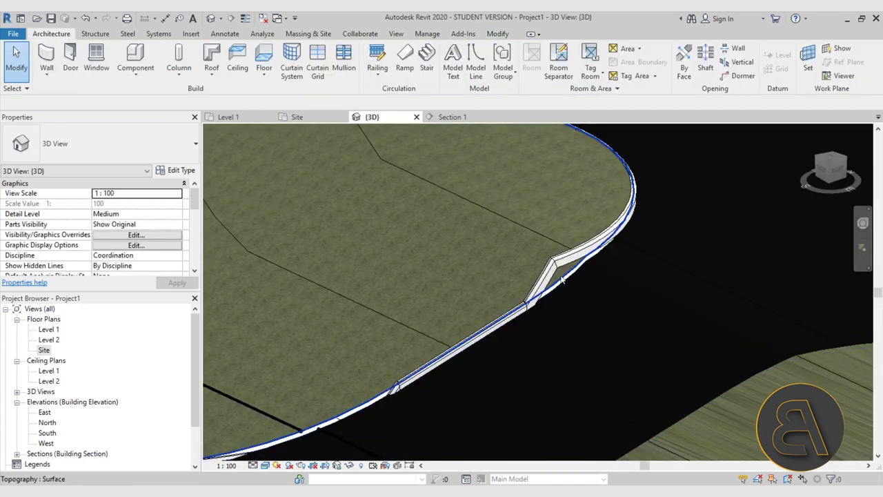
pyautogui.click(543, 275)
pyautogui.scroll(-4, 492, 212)
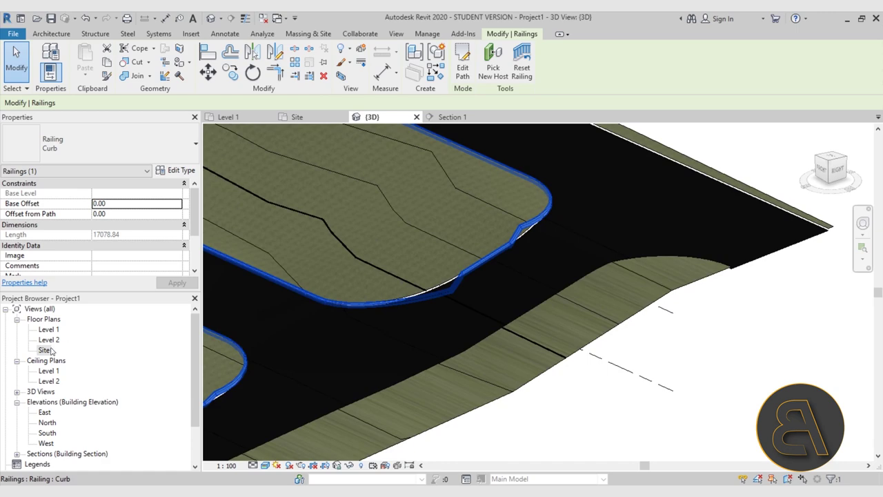
# Edit the curb path in the Site plan, shifting its east straight segment about 4 inward from the road edge, and finish the sketch
pyautogui.doubleClick(45, 351)
pyautogui.scroll(5, 480, 224)
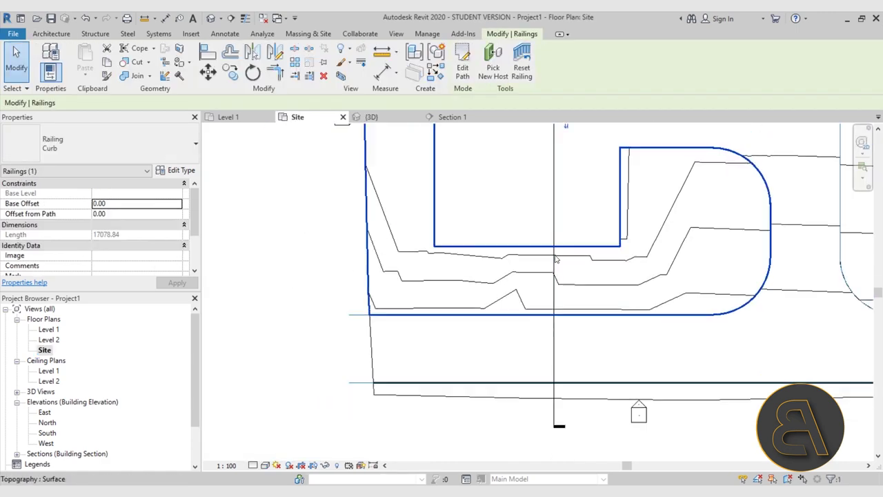
pyautogui.click(457, 75)
pyautogui.scroll(3, 490, 248)
pyautogui.click(490, 248)
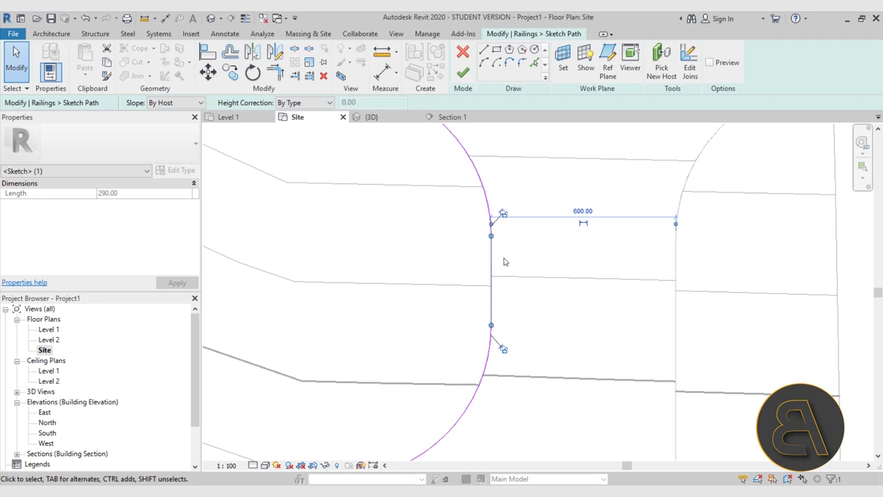
pyautogui.press('Left')
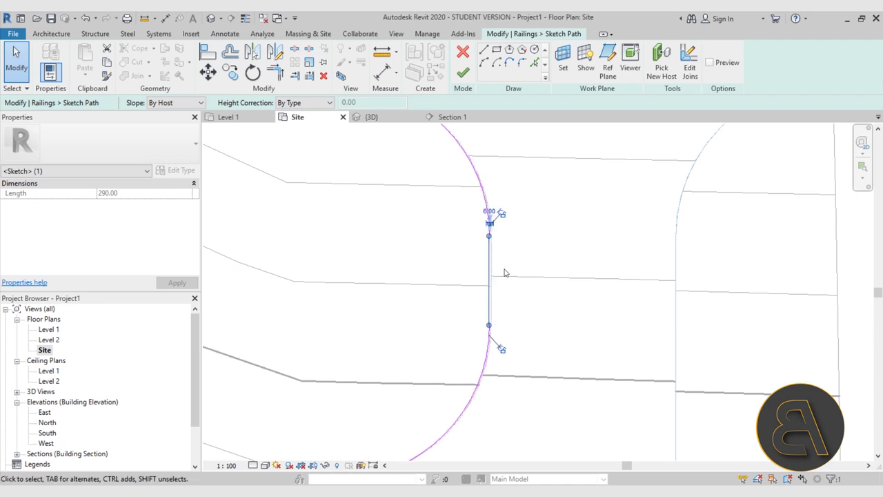
pyautogui.scroll(5, 488, 223)
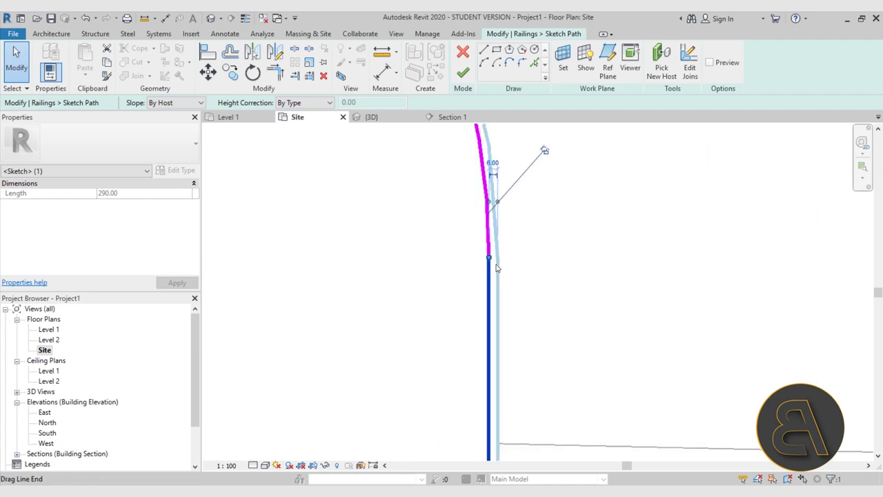
pyautogui.moveTo(486, 275); pyautogui.dragTo(494, 279)
pyautogui.scroll(-5, 513, 248)
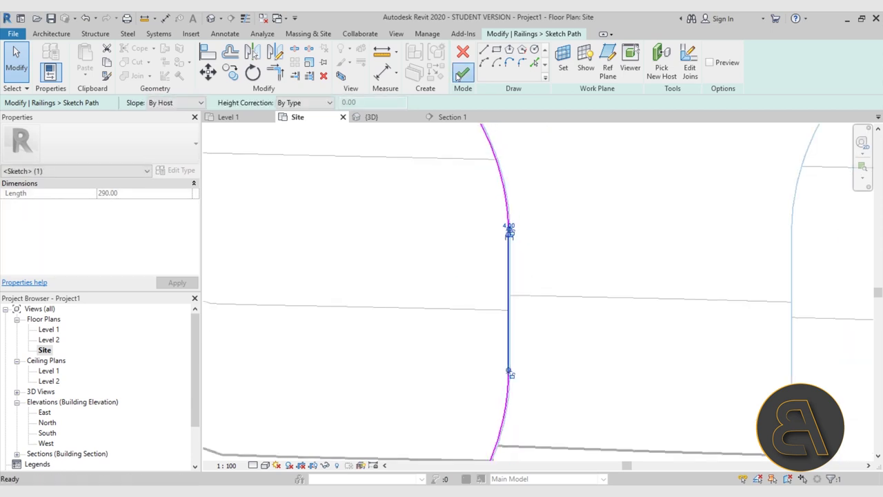
pyautogui.click(461, 73)
# Examine the adjusted curb's rounded corner in 3D and check the 440-long straight segment in its path sketch
pyautogui.click(212, 19)
pyautogui.keyDown('shift'); pyautogui.moveTo(576, 264); pyautogui.dragTo(552, 256, button='middle'); pyautogui.keyUp('shift')
pyautogui.scroll(4, 469, 214)
pyautogui.scroll(-3, 471, 253)
pyautogui.scroll(5, 460, 238)
pyautogui.scroll(3, 460, 235)
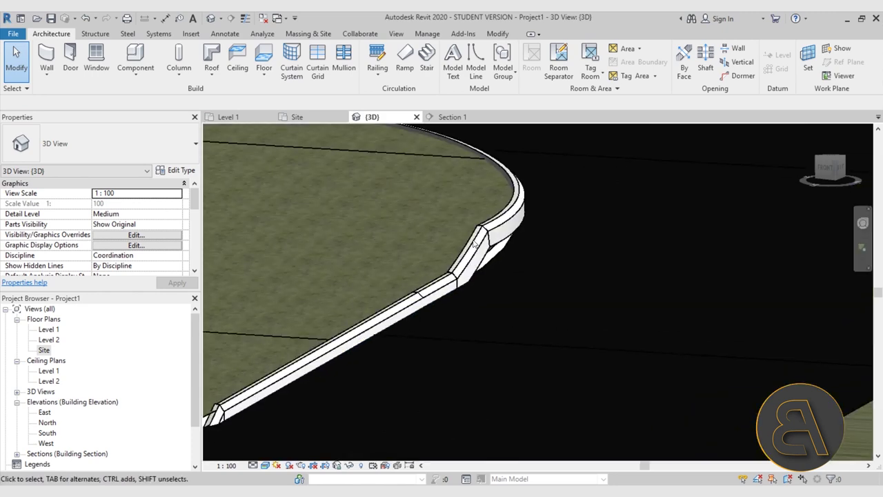
pyautogui.click(467, 240)
pyautogui.click(461, 72)
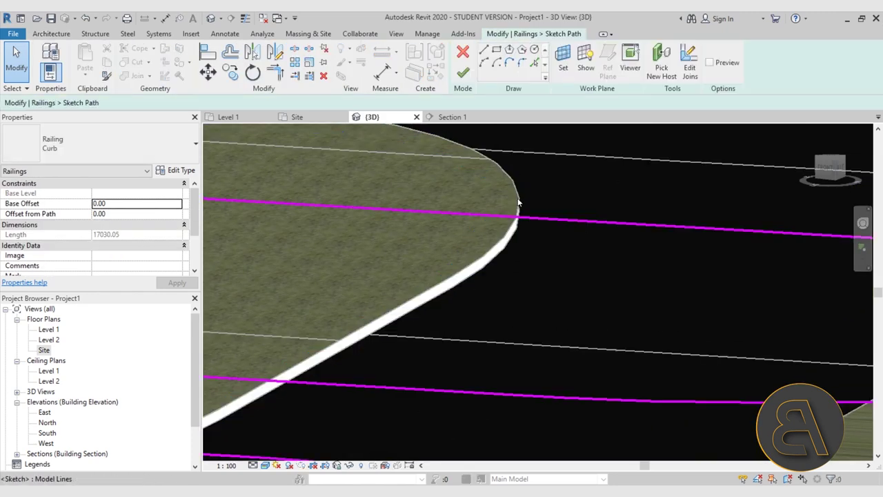
pyautogui.scroll(-5, 498, 218)
pyautogui.click(567, 371)
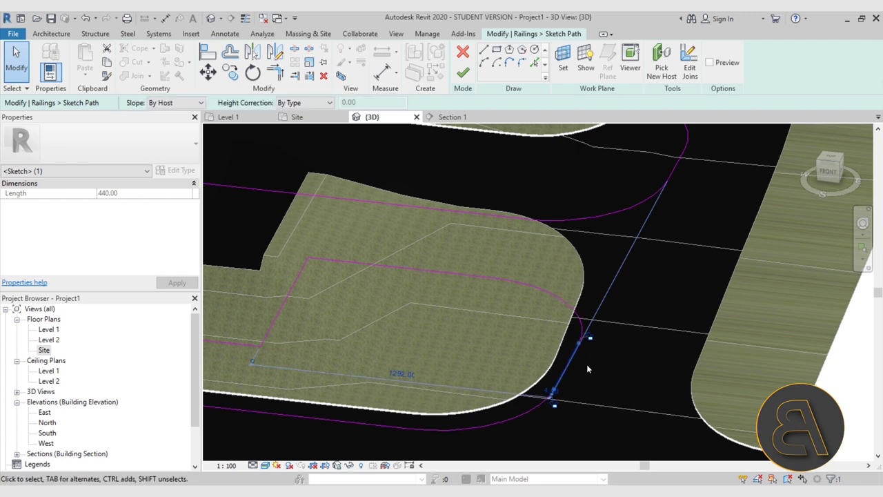
pyautogui.click(461, 72)
pyautogui.press('Escape')
pyautogui.keyDown('shift'); pyautogui.moveTo(601, 366); pyautogui.dragTo(664, 329, button='middle'); pyautogui.keyUp('shift')
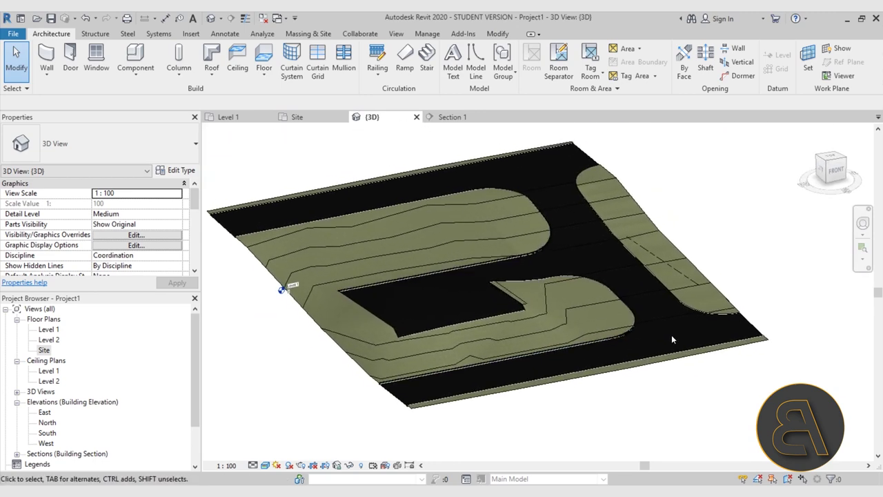
# Start another Curb railing in the Site plan and pick the connected edge chain of the eastern grass strip
pyautogui.doubleClick(44, 350)
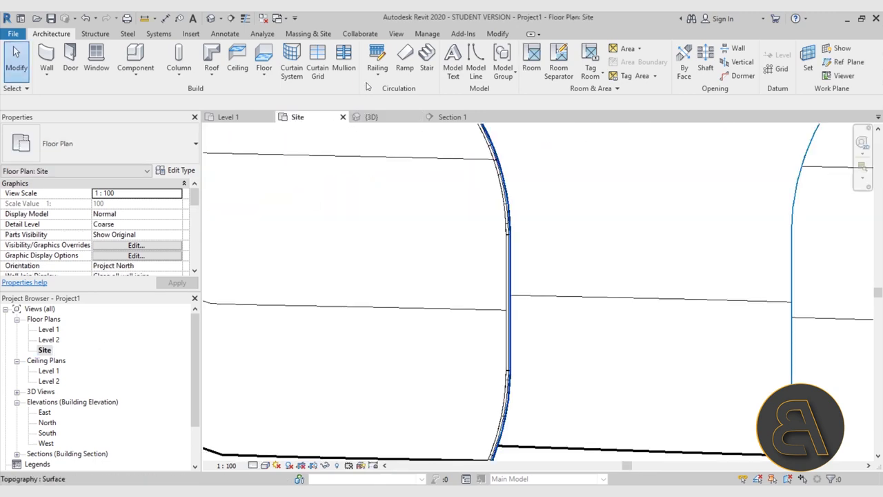
pyautogui.click(379, 64)
pyautogui.scroll(-3, 289, 239)
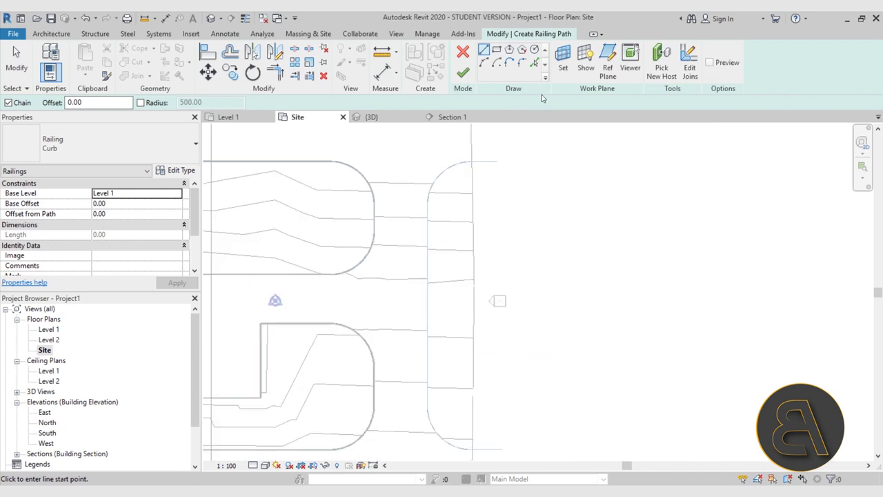
pyautogui.click(534, 64)
pyautogui.scroll(-2, 488, 165)
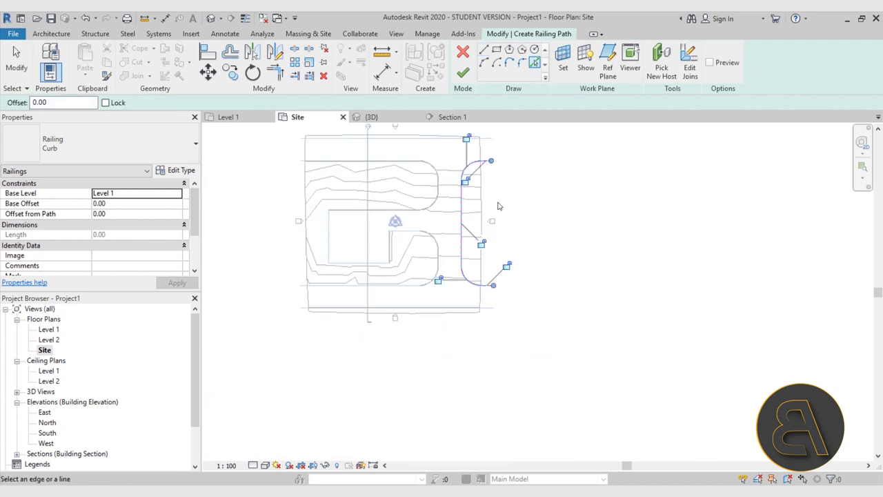
# Nudge the path's long straight segment slightly inward from the eastern strip's road edge and finish the railing in the 3D view
pyautogui.scroll(2, 500, 206)
pyautogui.click(18, 71)
pyautogui.scroll(3, 448, 204)
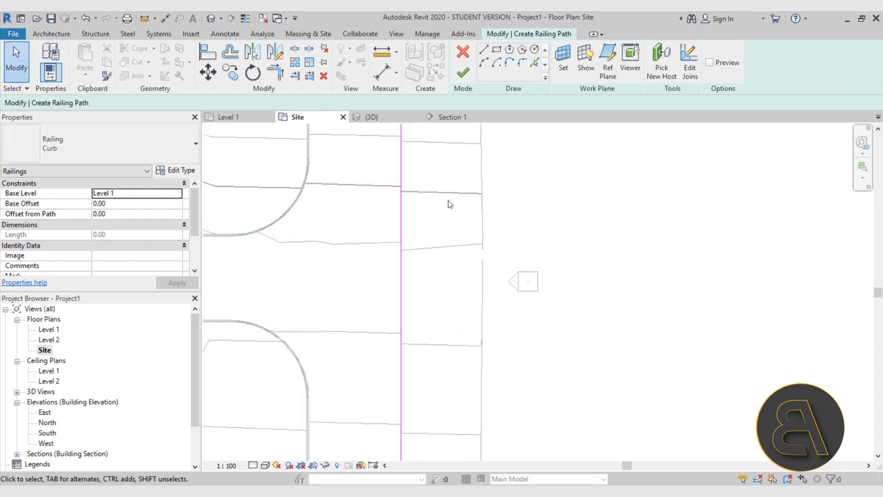
pyautogui.click(403, 213)
pyautogui.scroll(-2, 414, 181)
pyautogui.scroll(5, 406, 173)
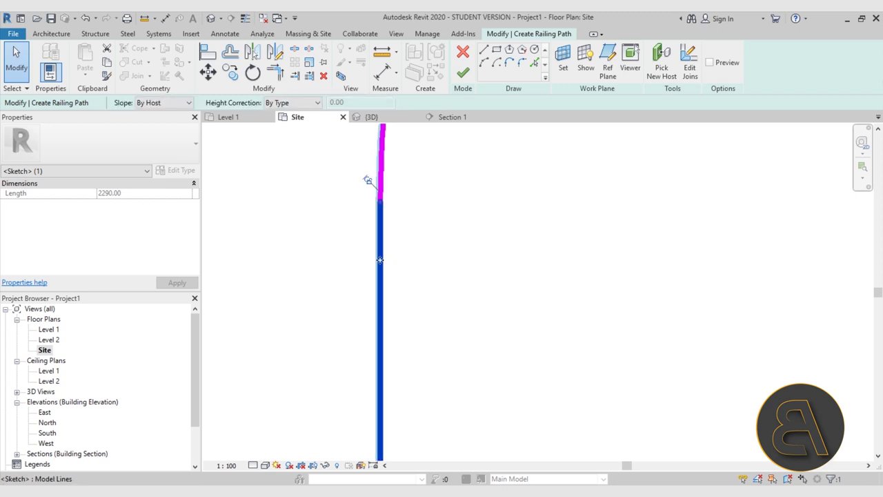
pyautogui.scroll(-3, 406, 264)
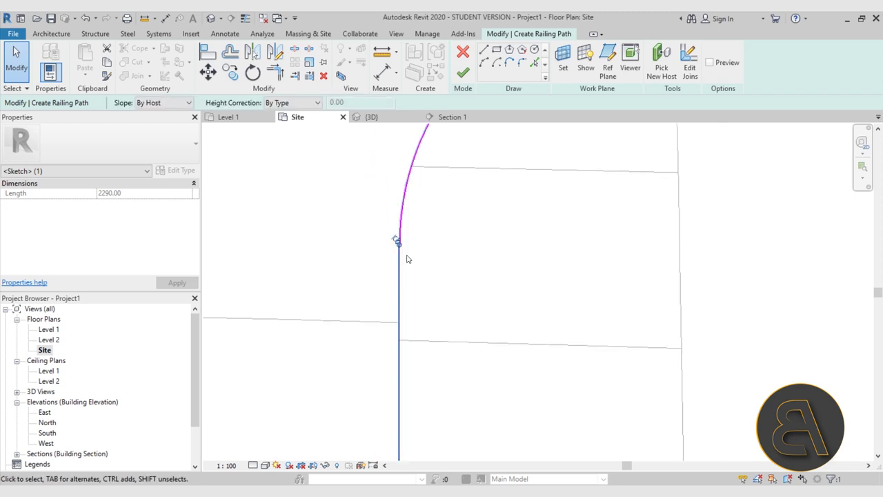
pyautogui.click(207, 20)
pyautogui.click(463, 72)
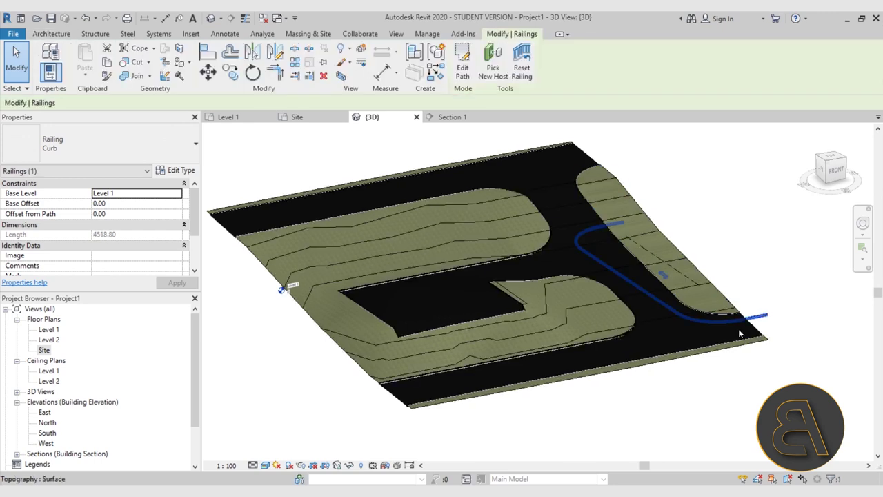
# Flip the orientation of the eastern strip's curb railing and check the profile at its end
pyautogui.scroll(4, 784, 342)
pyautogui.keyDown('shift'); pyautogui.moveTo(784, 342); pyautogui.dragTo(331, 299, button='middle'); pyautogui.keyUp('shift')
pyautogui.scroll(3, 280, 262)
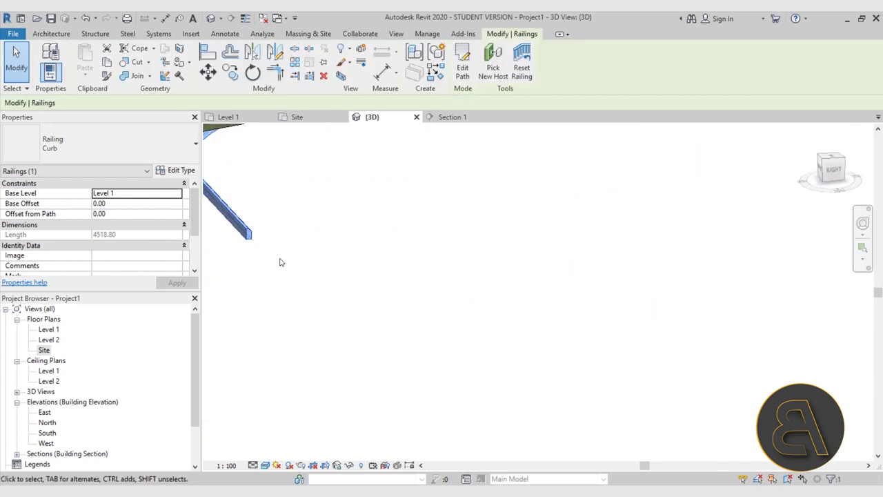
pyautogui.scroll(-3, 254, 244)
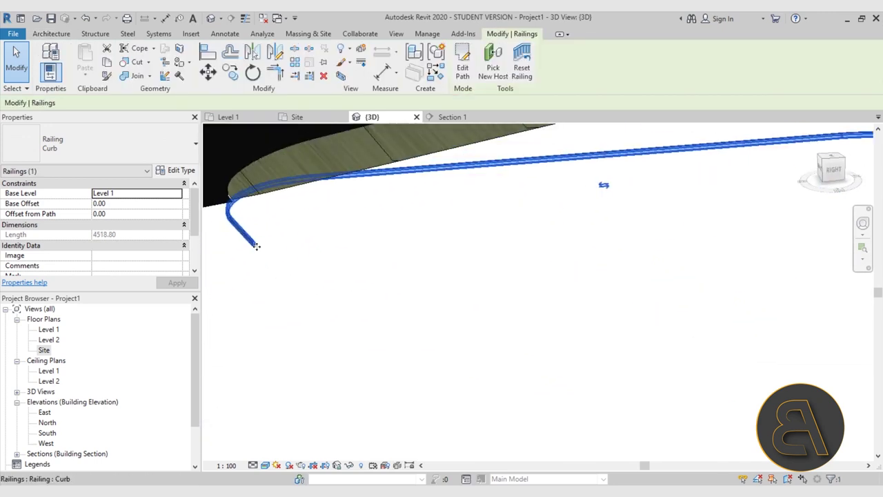
pyautogui.click(604, 186)
pyautogui.scroll(3, 273, 232)
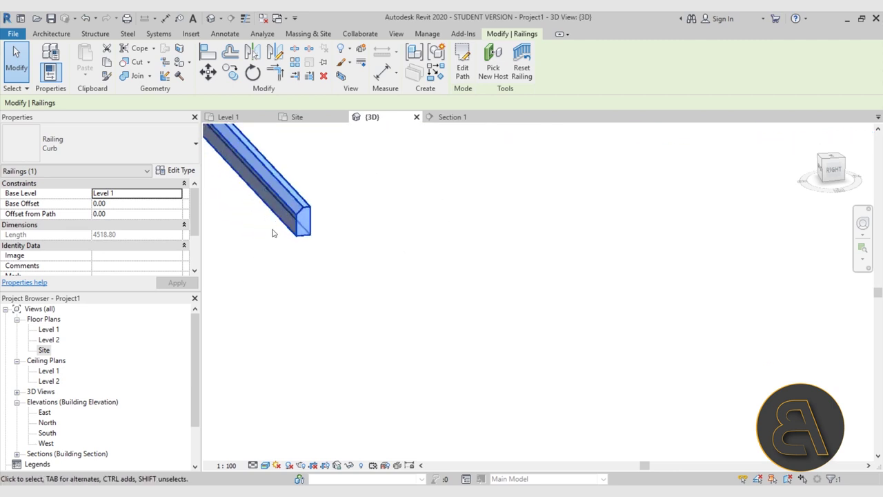
# Host the eastern strip's curb railing on the site topography
pyautogui.scroll(-2, 287, 228)
pyautogui.click(493, 71)
pyautogui.scroll(-3, 398, 211)
pyautogui.click(388, 262)
# Edit the eastern curb's path, shortening its south end segment so it stops at the site's east boundary
pyautogui.scroll(-3, 400, 289)
pyautogui.keyDown('shift'); pyautogui.moveTo(400, 289); pyautogui.dragTo(602, 347, button='middle'); pyautogui.keyUp('shift')
pyautogui.scroll(2, 602, 347)
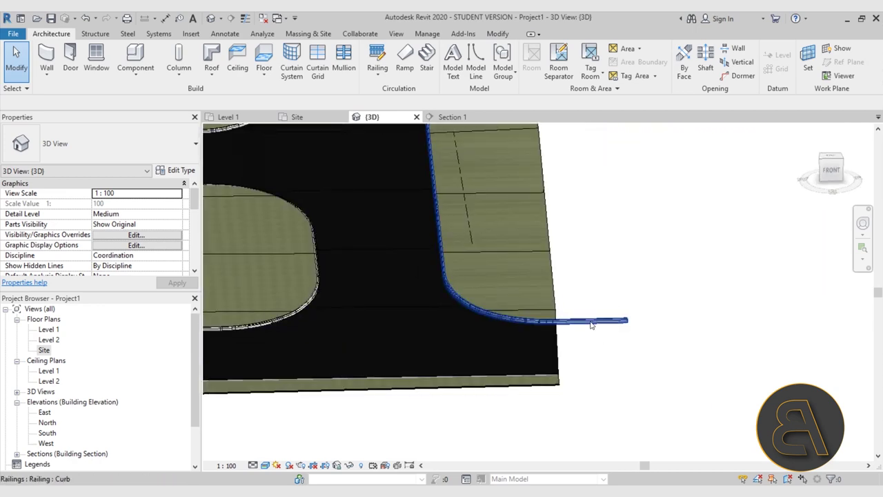
pyautogui.click(550, 228)
pyautogui.click(463, 72)
pyautogui.scroll(2, 588, 349)
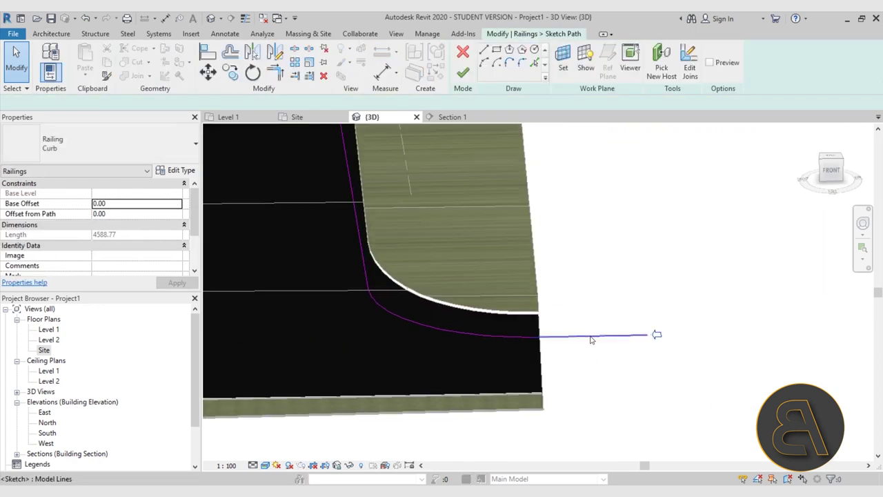
pyautogui.click(592, 337)
pyautogui.moveTo(648, 337); pyautogui.dragTo(530, 335)
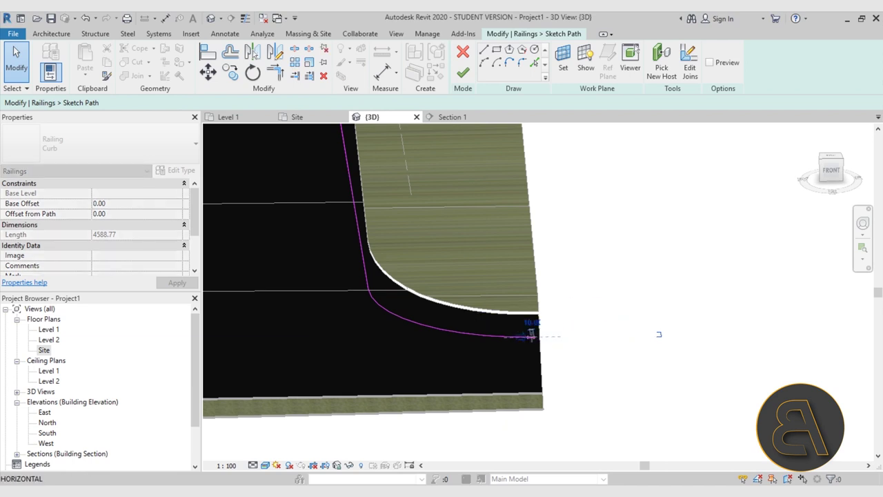
pyautogui.scroll(4, 540, 338)
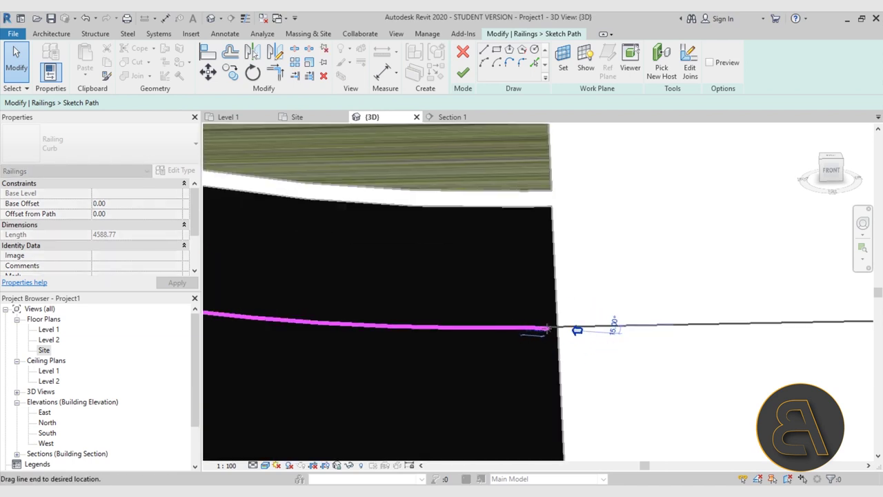
pyautogui.moveTo(553, 327); pyautogui.dragTo(552, 327)
pyautogui.click(603, 378)
pyautogui.scroll(-3, 603, 378)
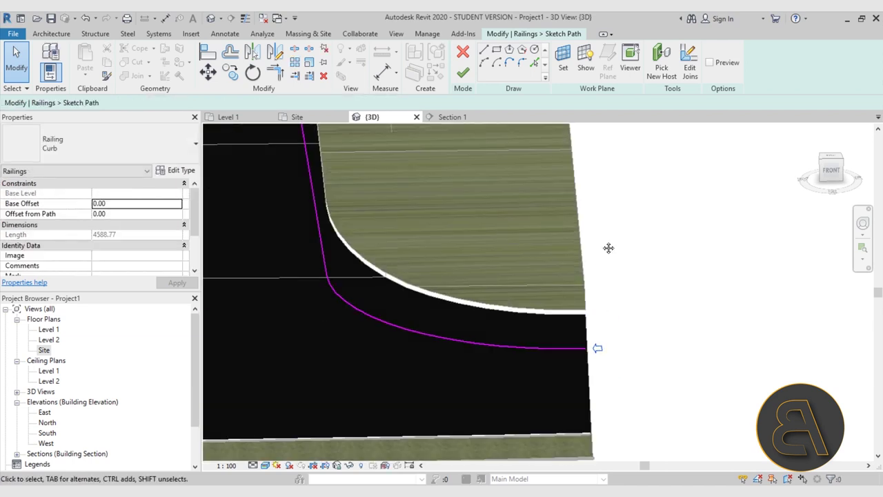
# Shorten the path's north end segment to about 96 long at the site's east boundary and finish the sketch
pyautogui.moveTo(609, 249); pyautogui.dragTo(569, 446, button='middle')
pyautogui.moveTo(529, 138); pyautogui.dragTo(543, 341, button='middle')
pyautogui.scroll(3, 542, 292)
pyautogui.click(577, 314)
pyautogui.moveTo(706, 309); pyautogui.dragTo(511, 312)
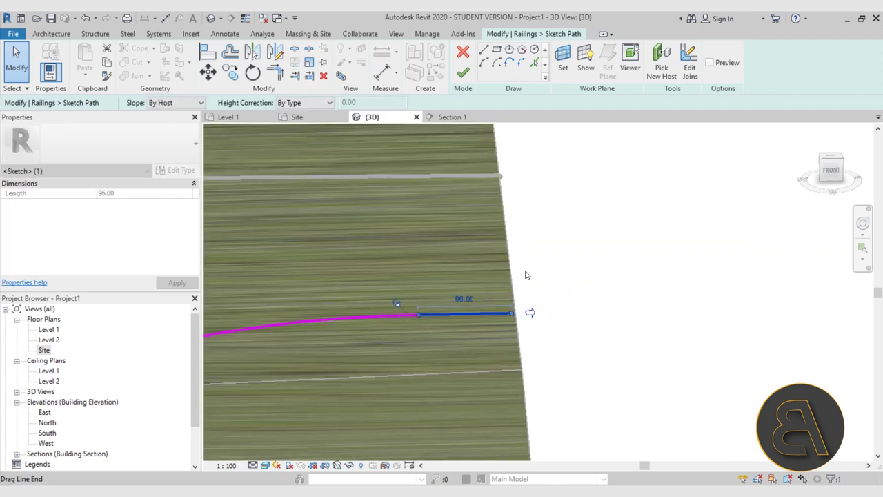
pyautogui.click(460, 72)
pyautogui.click(562, 266)
# Examine the curbs around the paved area and across the whole site in 3D
pyautogui.moveTo(562, 266)
pyautogui.keyDown('shift'); pyautogui.mouseDown(button='middle')
pyautogui.moveTo(595, 313)
pyautogui.moveTo(600, 280)
pyautogui.moveTo(534, 288)
pyautogui.moveTo(593, 314)
pyautogui.moveTo(462, 314)
pyautogui.moveTo(501, 382)
pyautogui.moveTo(617, 363)
pyautogui.moveTo(703, 365)
pyautogui.mouseUp(button='middle'); pyautogui.keyUp('shift')
pyautogui.scroll(5, 486, 293)
pyautogui.scroll(3, 476, 314)
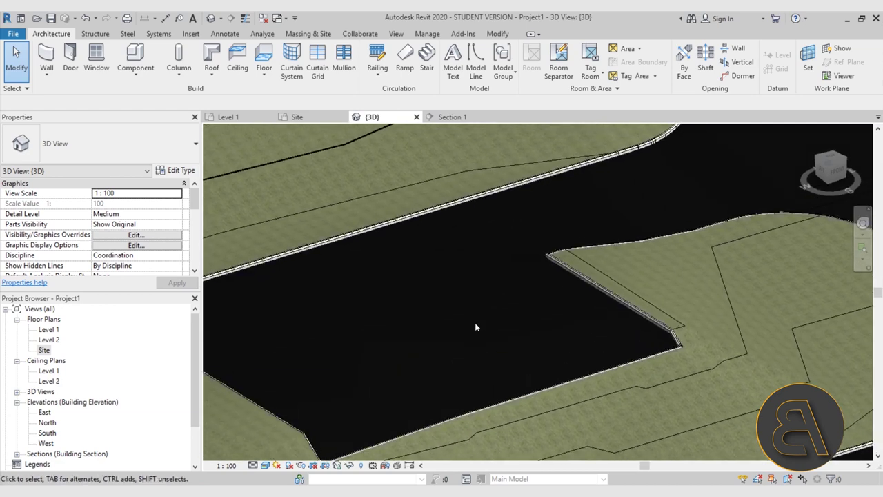
pyautogui.scroll(-5, 475, 323)
pyautogui.moveTo(474, 323); pyautogui.dragTo(471, 316, button='middle')
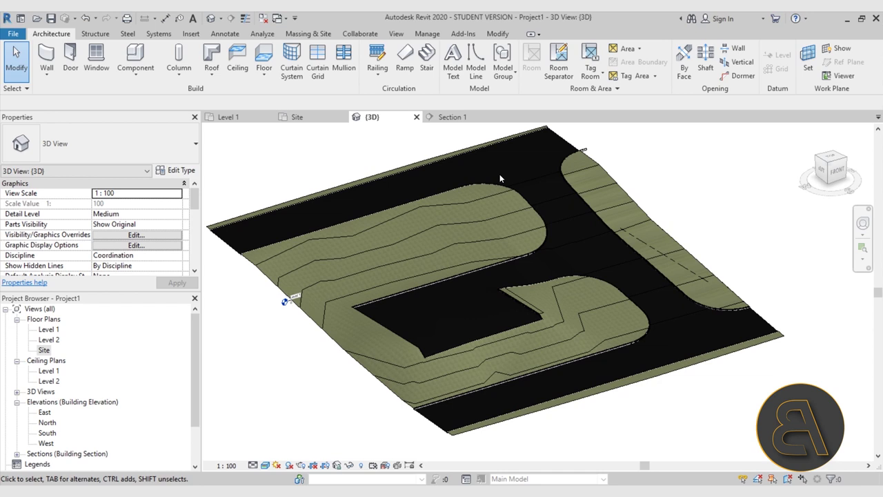
pyautogui.scroll(-1, 499, 174)
pyautogui.moveTo(499, 174); pyautogui.dragTo(485, 191, button='middle')
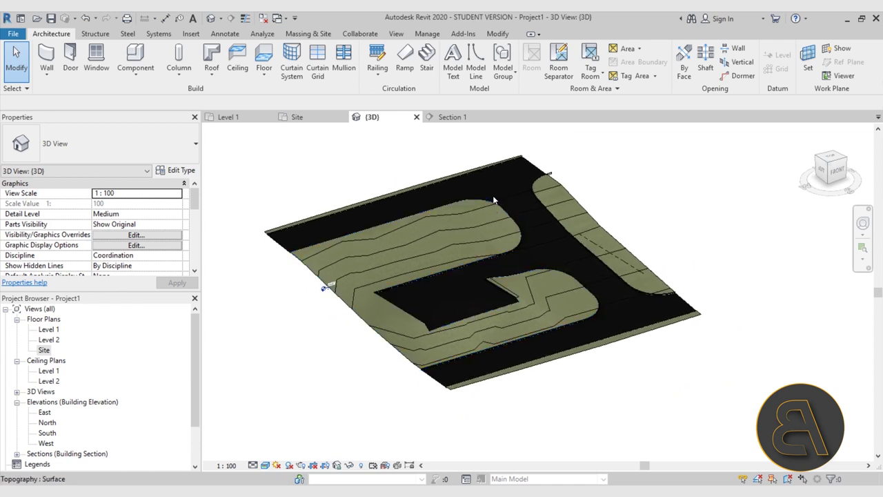
pyautogui.scroll(1, 493, 193)
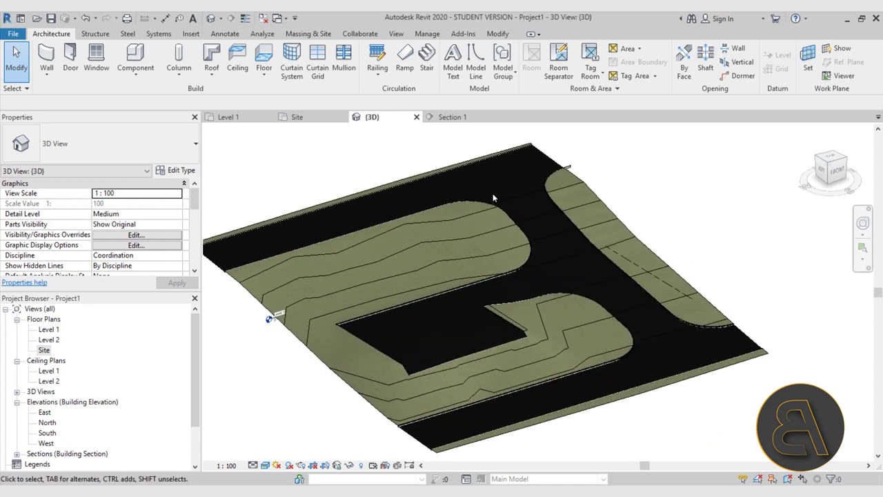